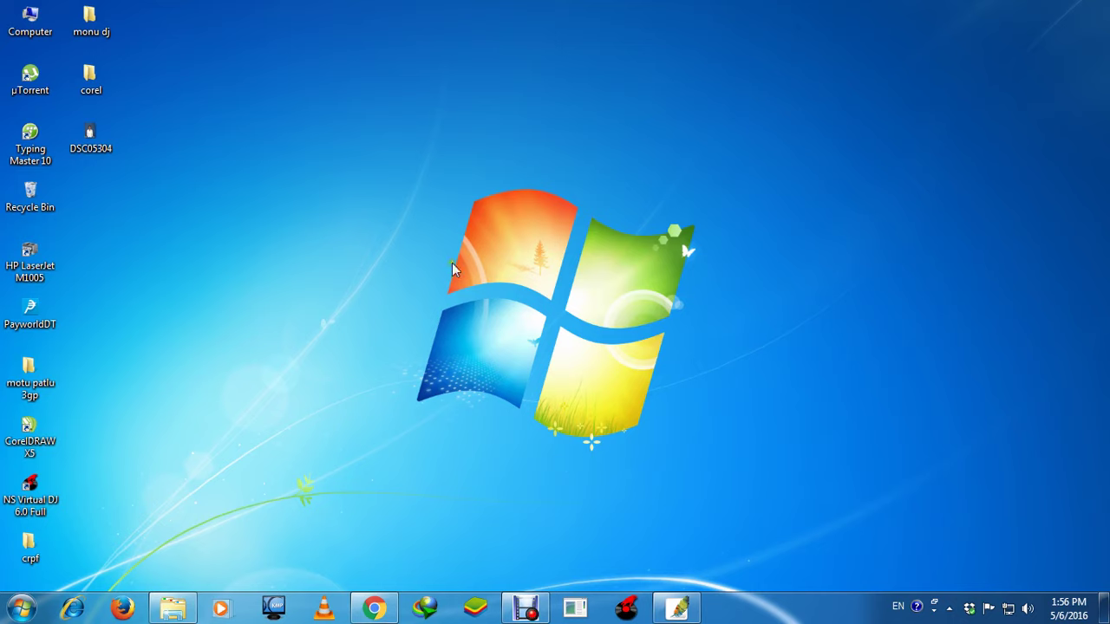
pyautogui.rightClick(438, 237)
pyautogui.click(473, 287)
pyautogui.rightClick(481, 288)
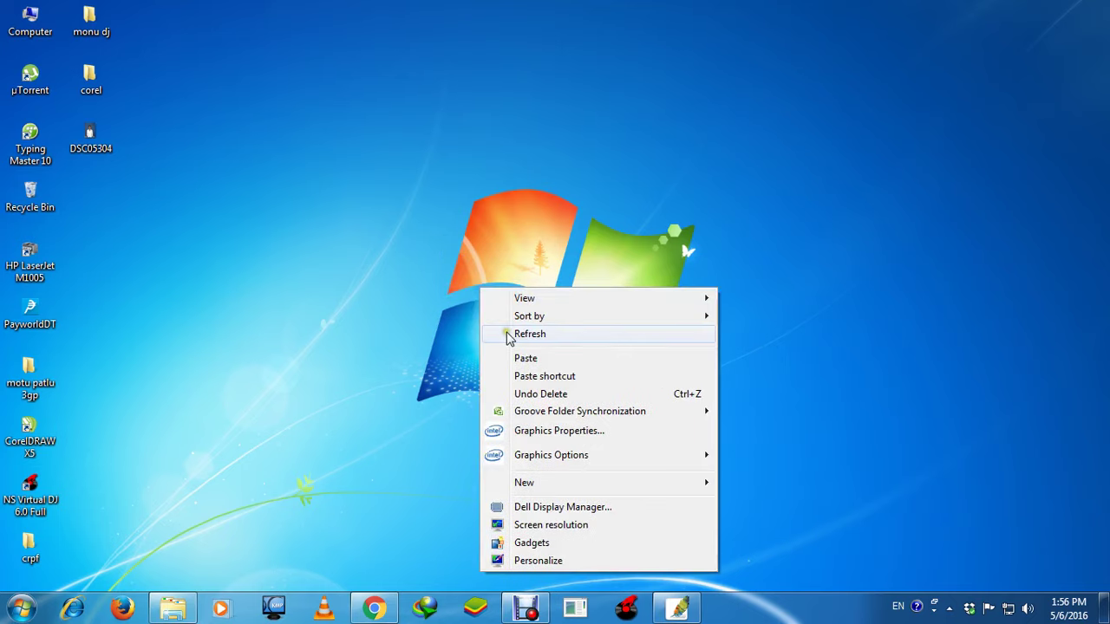
pyautogui.click(509, 335)
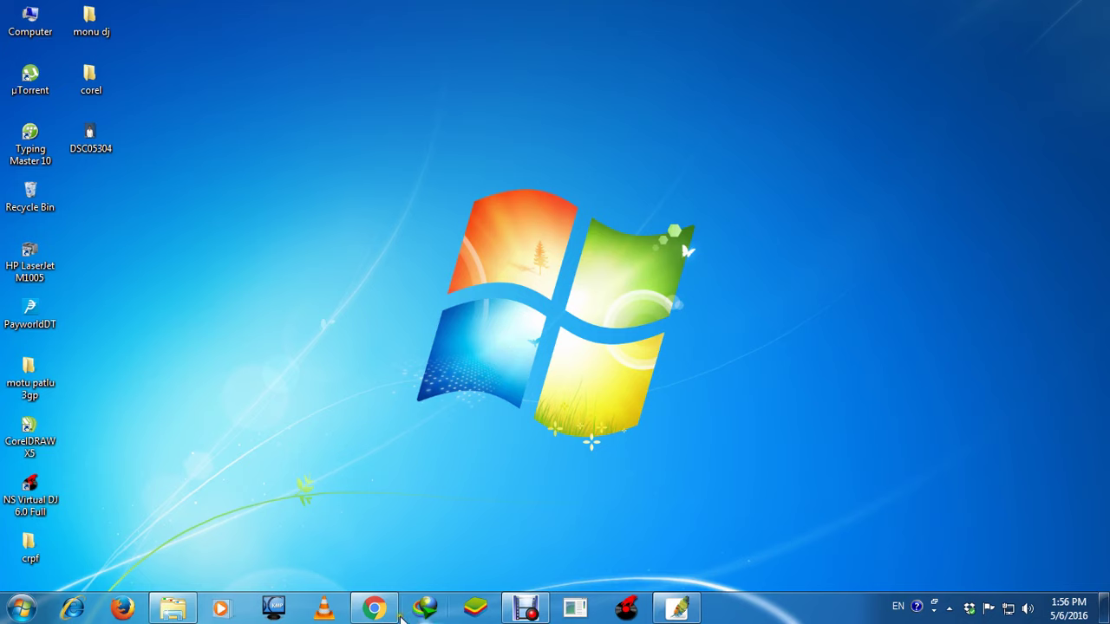
pyautogui.rightClick(454, 444)
pyautogui.click(516, 205)
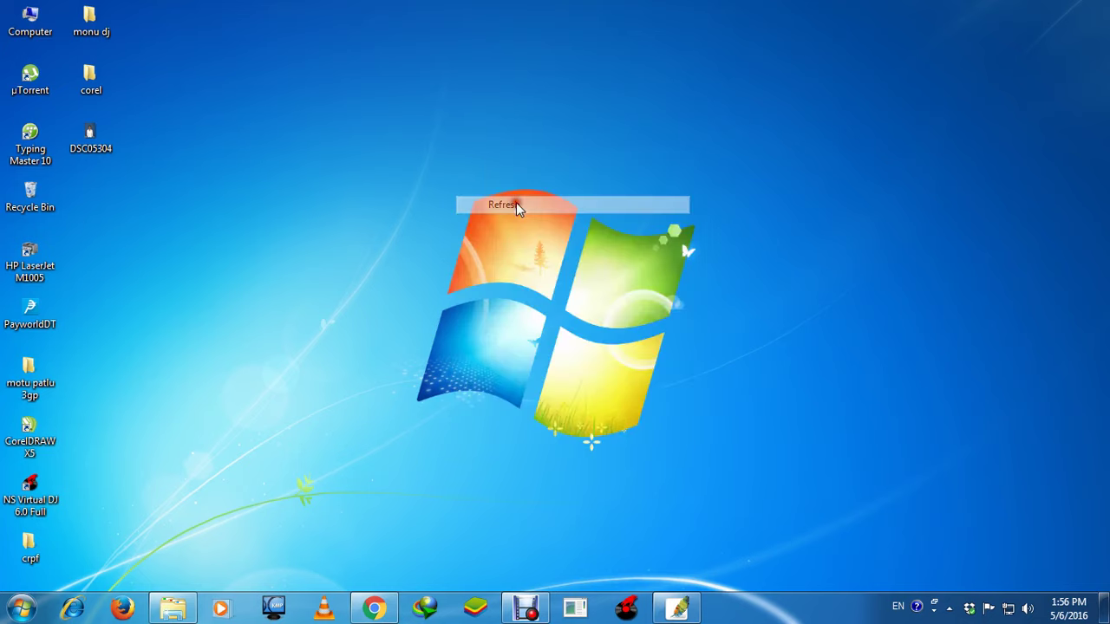
pyautogui.rightClick(516, 204)
pyautogui.click(545, 248)
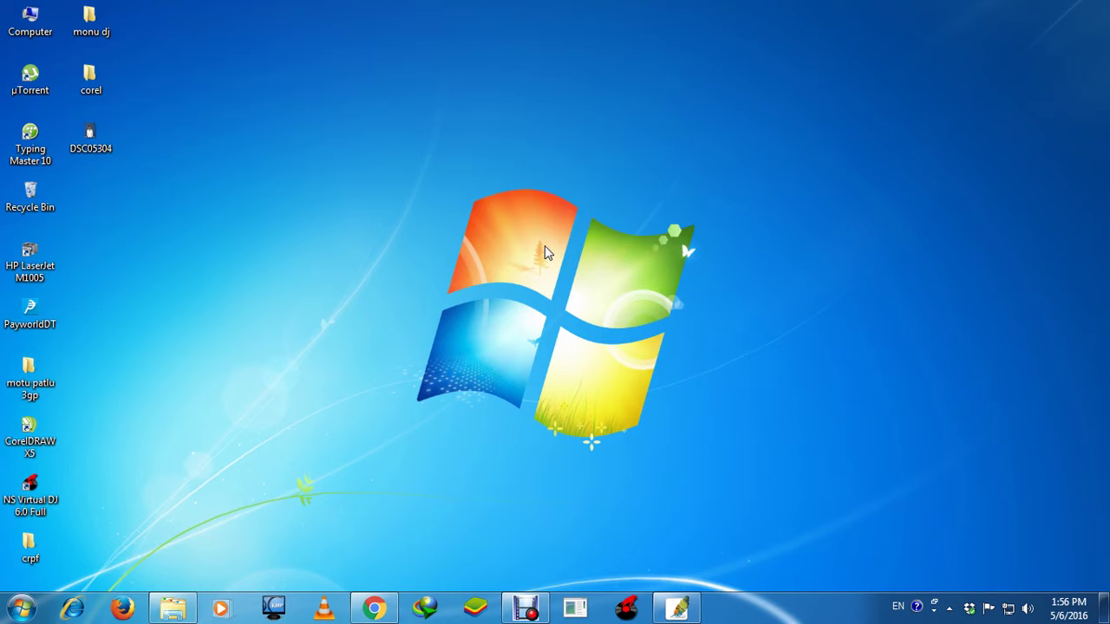
pyautogui.rightClick(546, 243)
pyautogui.click(574, 291)
# Step: Open Adobe Photoshop CS and settle its toolbox against the edge of the workspace
pyautogui.click(26, 609)
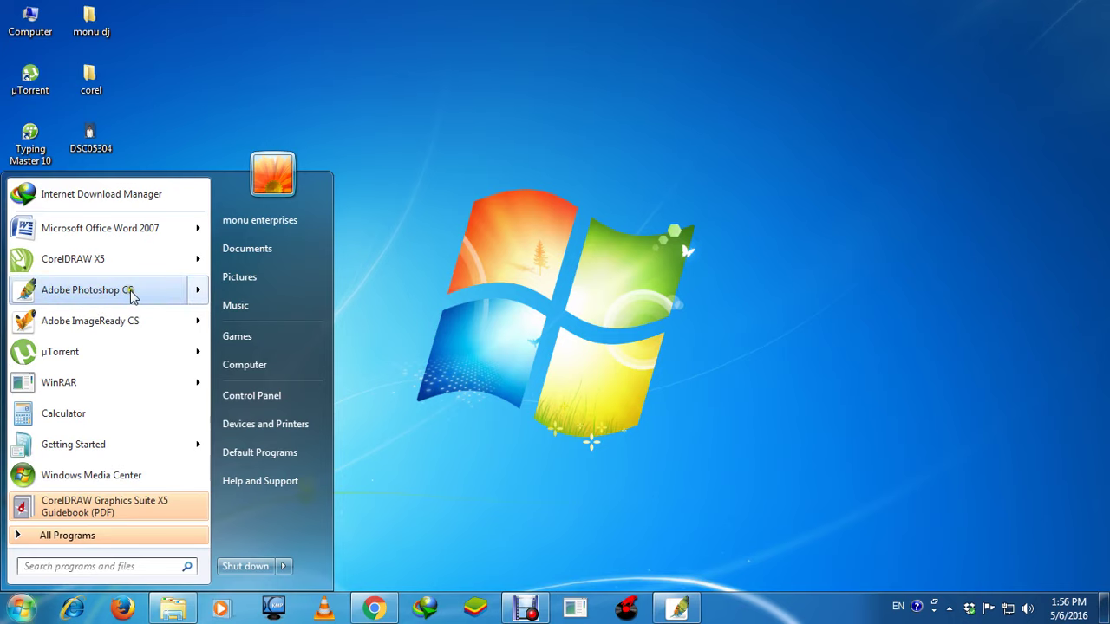
pyautogui.moveTo(131, 295)
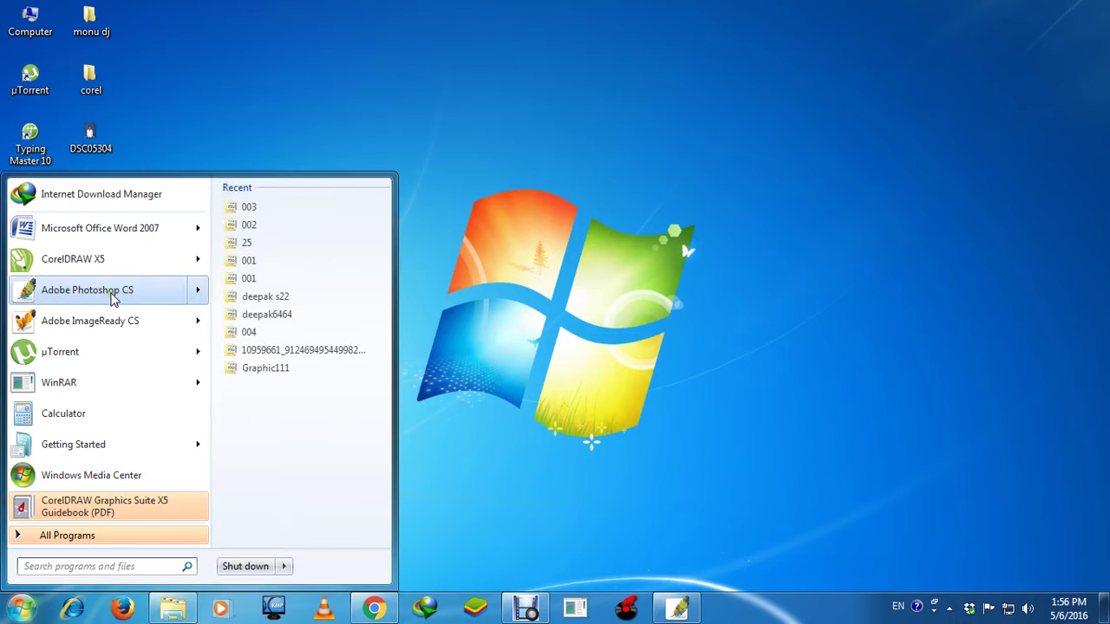
pyautogui.click(113, 298)
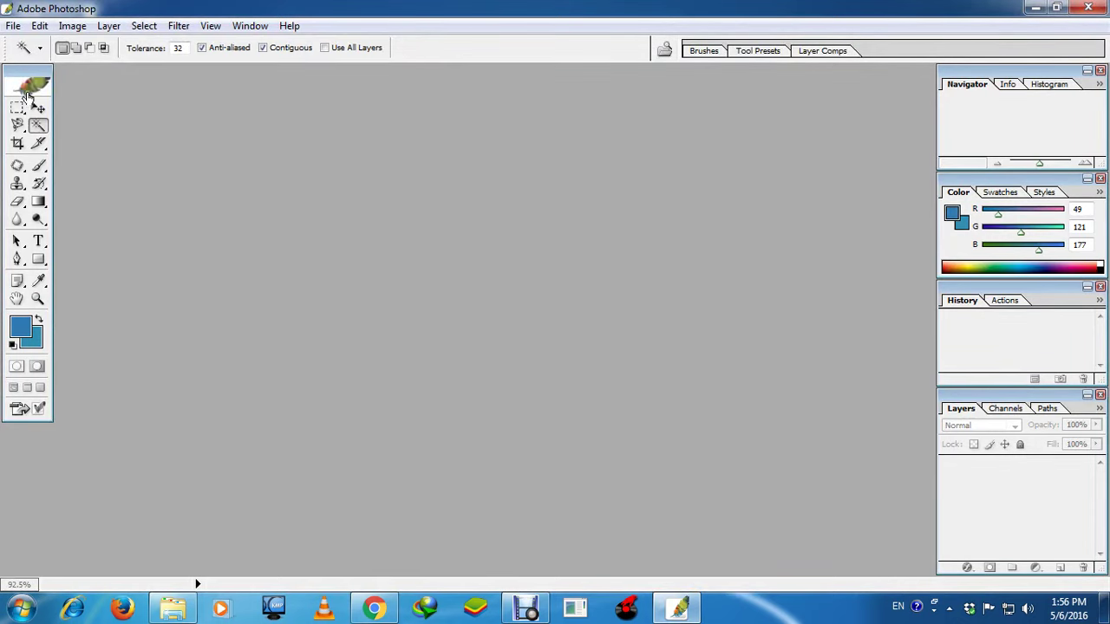
pyautogui.moveTo(14, 86)
pyautogui.mouseDown()
pyautogui.moveTo(108, 87)
pyautogui.moveTo(17, 95)
pyautogui.moveTo(74, 105)
pyautogui.moveTo(67, 90)
pyautogui.moveTo(17, 96)
pyautogui.mouseUp()
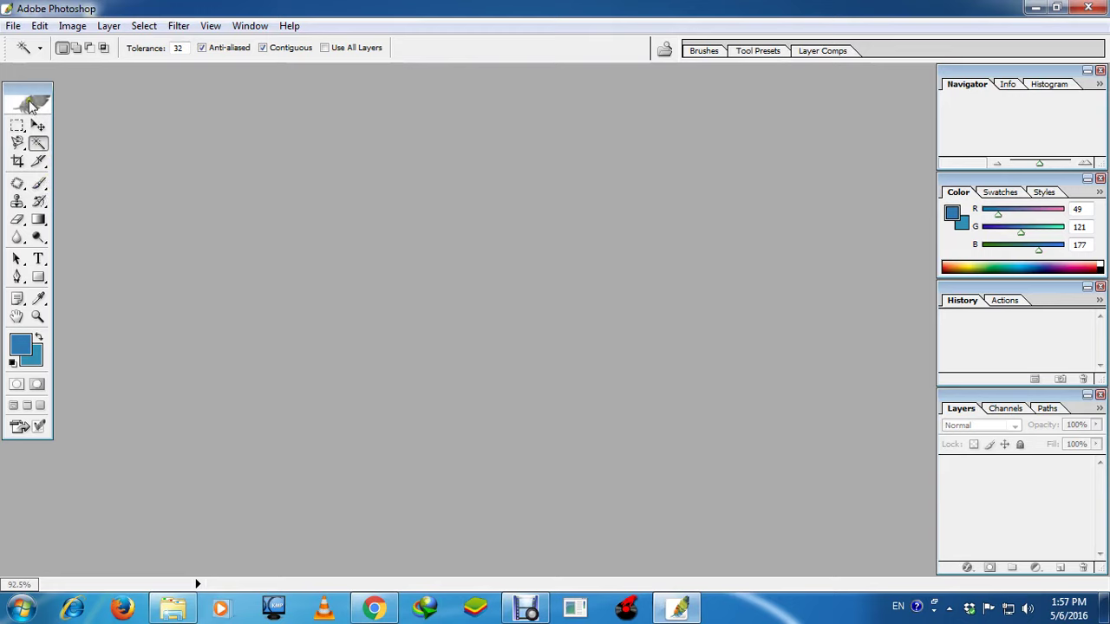
pyautogui.moveTo(25, 87); pyautogui.dragTo(24, 70)
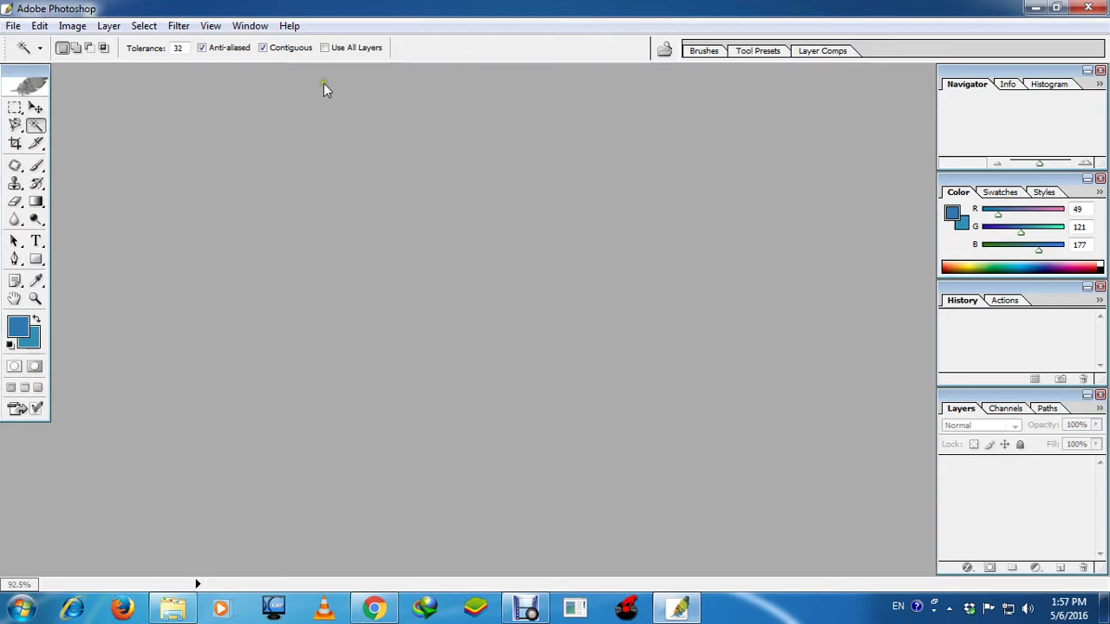
# Step: Return to the desktop and view the DSC05304 photo in Windows Photo Viewer
pyautogui.click(1037, 9)
pyautogui.rightClick(409, 156)
pyautogui.click(452, 207)
pyautogui.rightClick(447, 210)
pyautogui.click(485, 251)
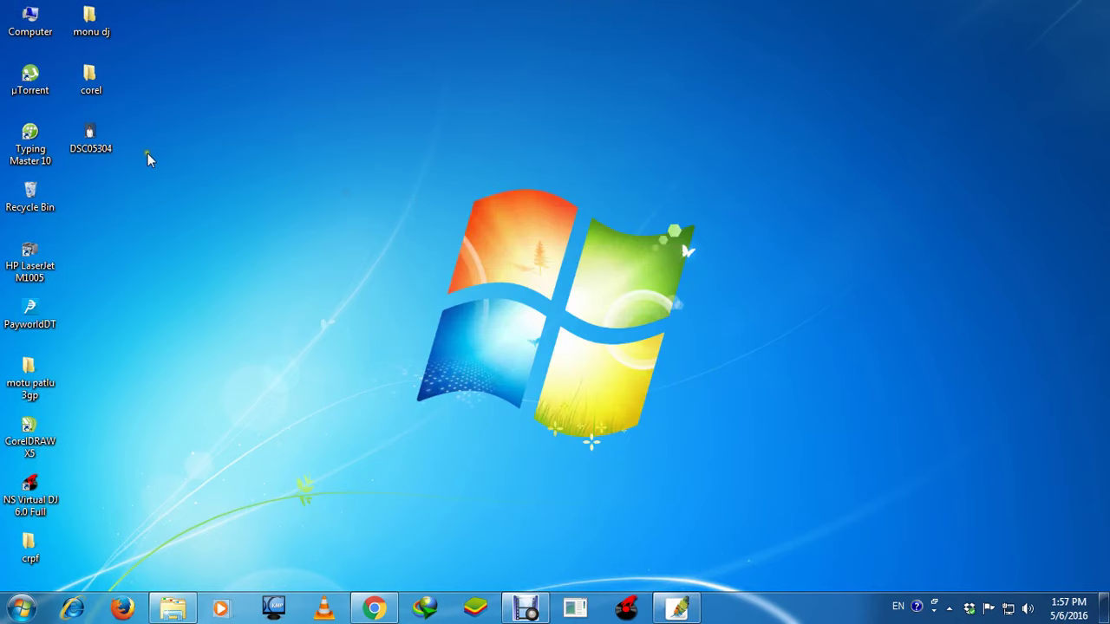
pyautogui.doubleClick(104, 143)
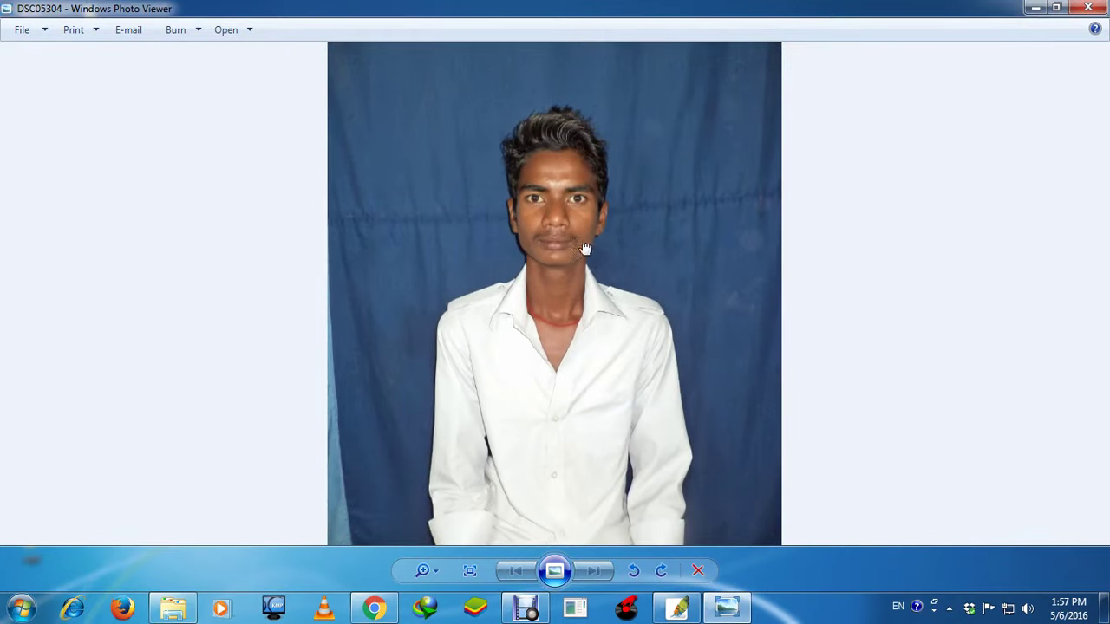
pyautogui.click(1089, 8)
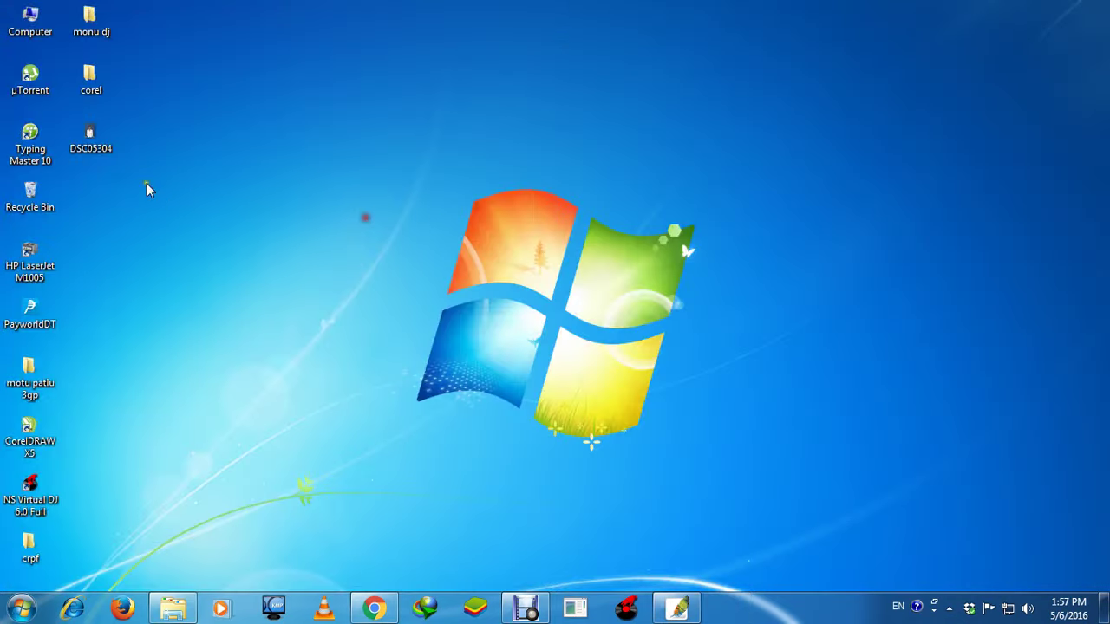
# Step: Open the desktop photo DSC05304 in Photoshop and reposition its image window in the workspace
pyautogui.moveTo(94, 143)
pyautogui.mouseDown()
pyautogui.moveTo(453, 277)
pyautogui.moveTo(563, 372)
pyautogui.moveTo(694, 589)
pyautogui.moveTo(508, 483)
pyautogui.mouseUp()
pyautogui.moveTo(190, 75); pyautogui.dragTo(512, 90)
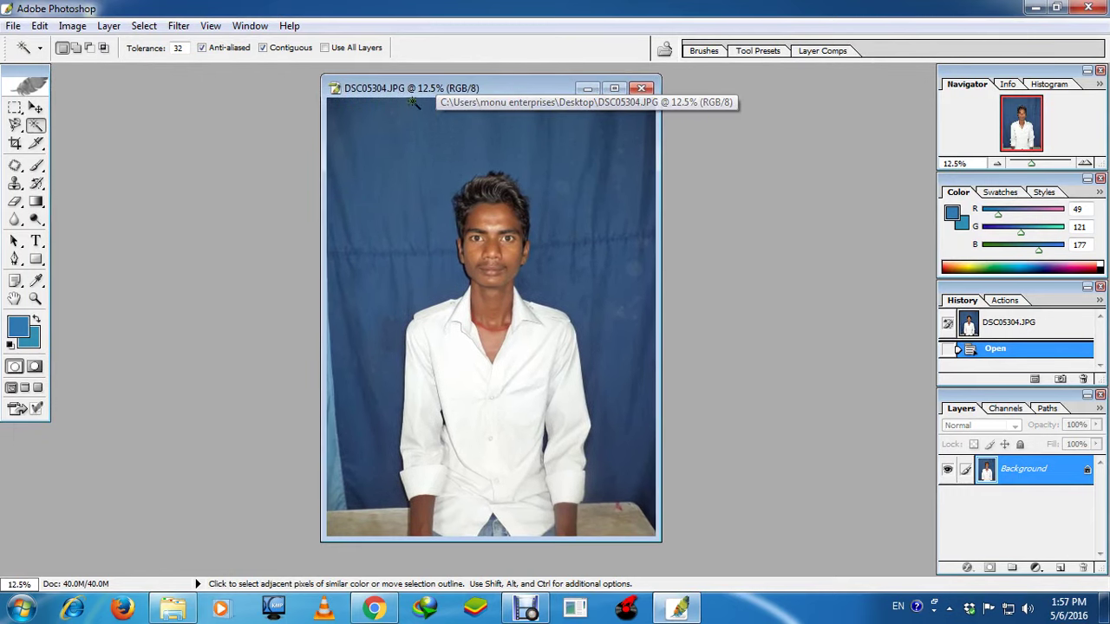
pyautogui.moveTo(410, 89); pyautogui.dragTo(461, 86)
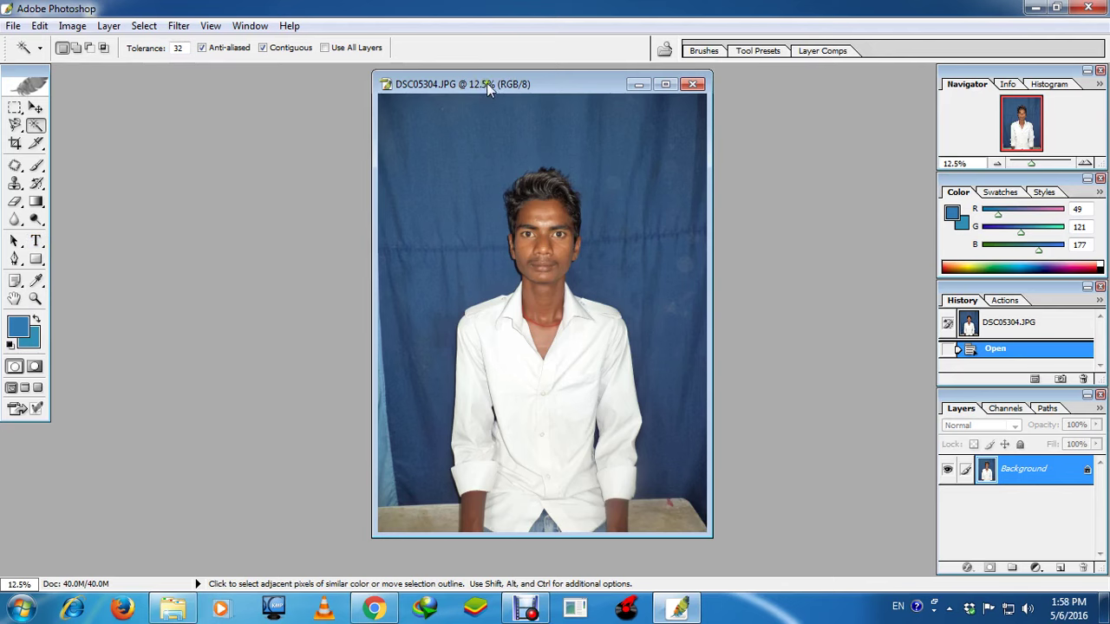
pyautogui.moveTo(489, 86); pyautogui.dragTo(342, 90)
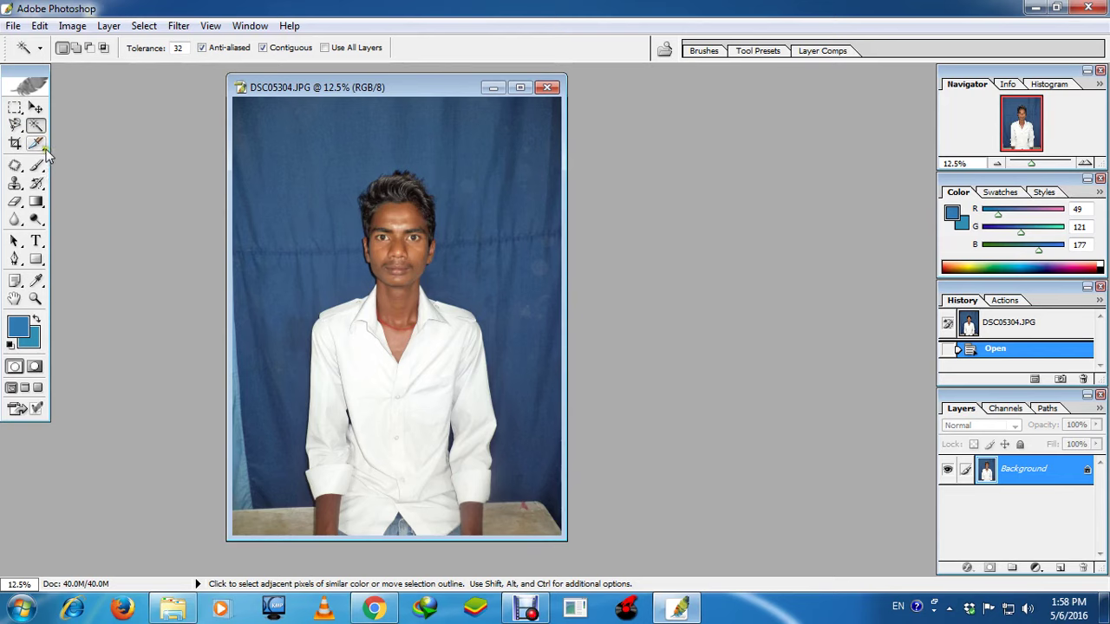
pyautogui.click(36, 144)
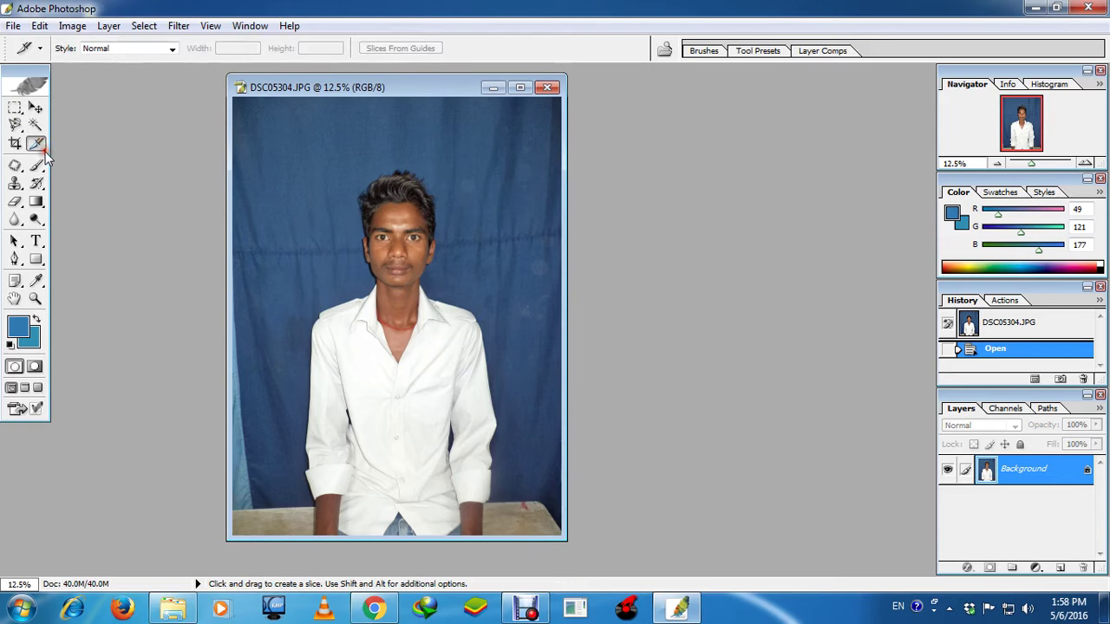
pyautogui.click(19, 128)
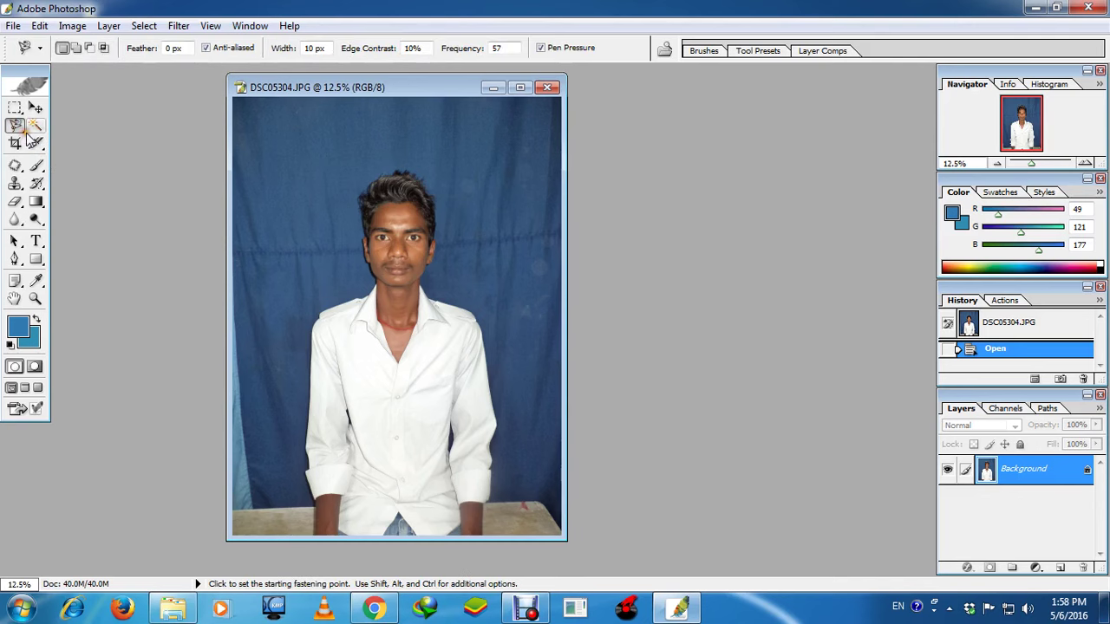
pyautogui.click(41, 167)
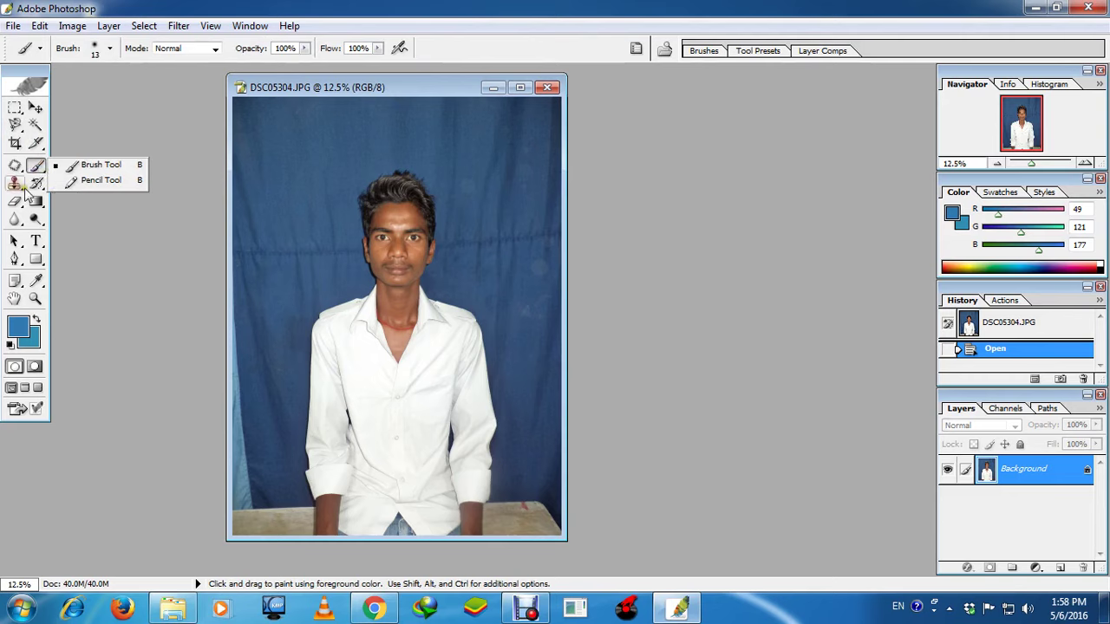
pyautogui.click(15, 183)
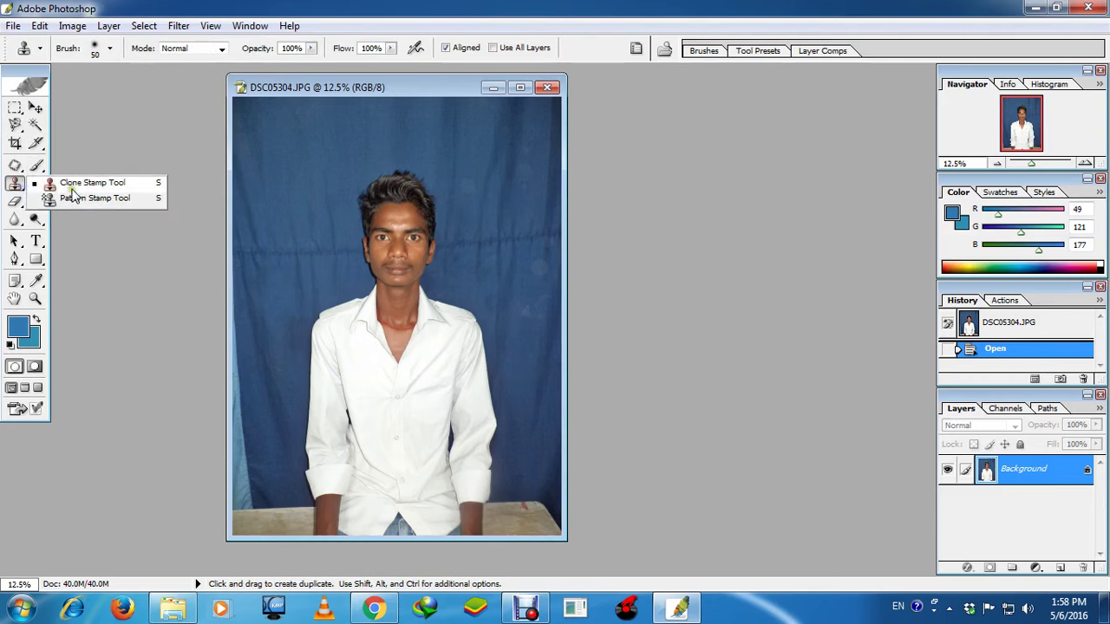
pyautogui.click(36, 219)
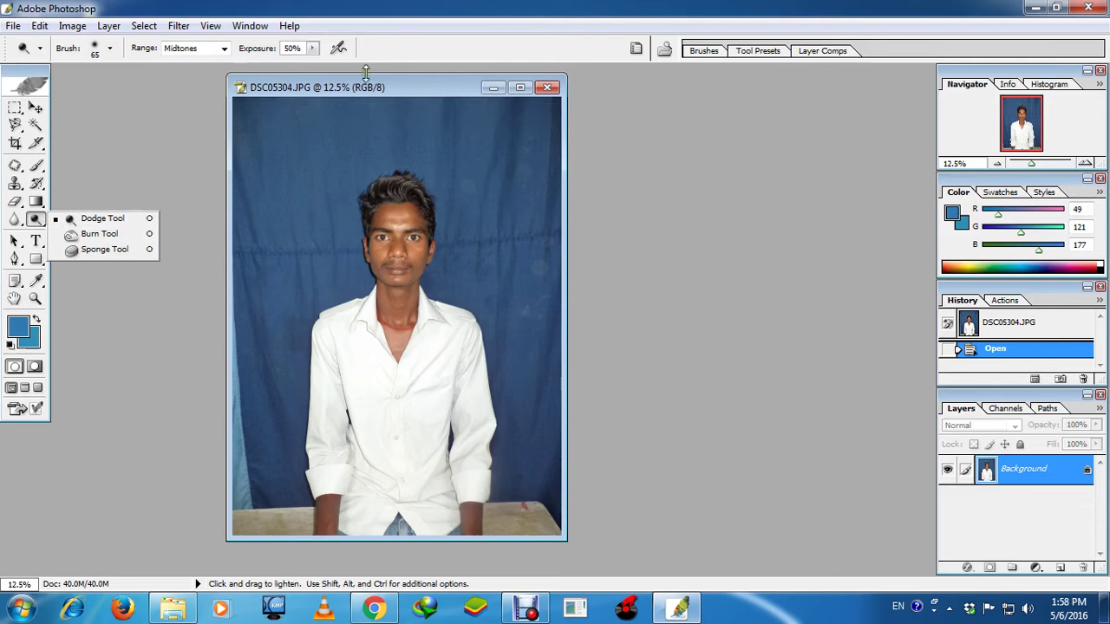
pyautogui.moveTo(364, 81); pyautogui.dragTo(462, 71)
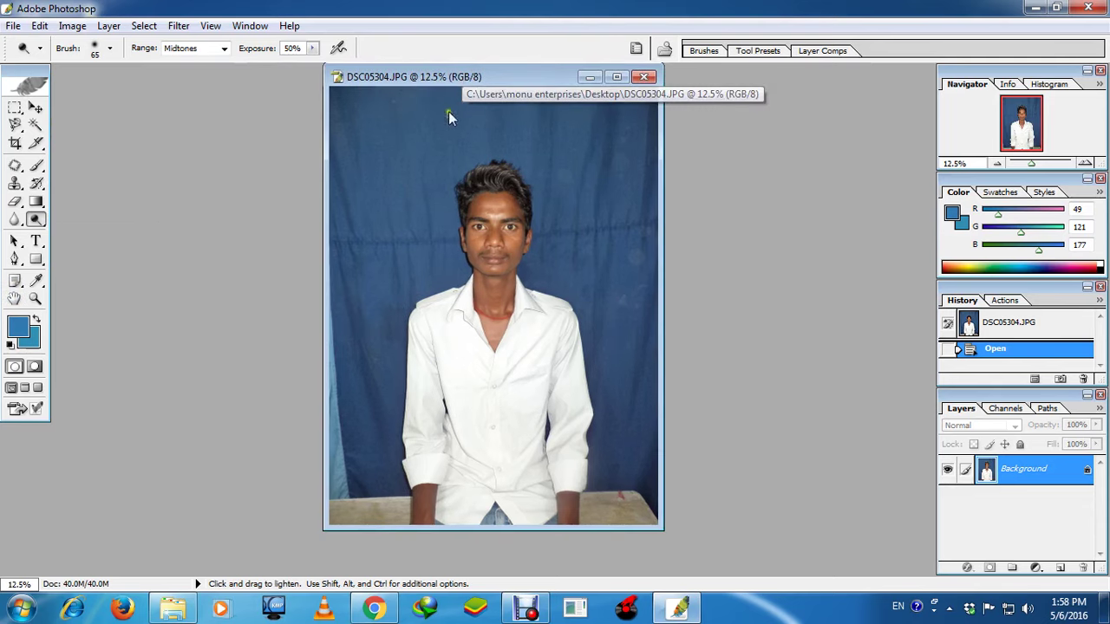
# Step: Maximize the photo's window and set the Crop tool to 33 mm width, 43 mm height and 300 pixels/inch resolution
pyautogui.click(16, 144)
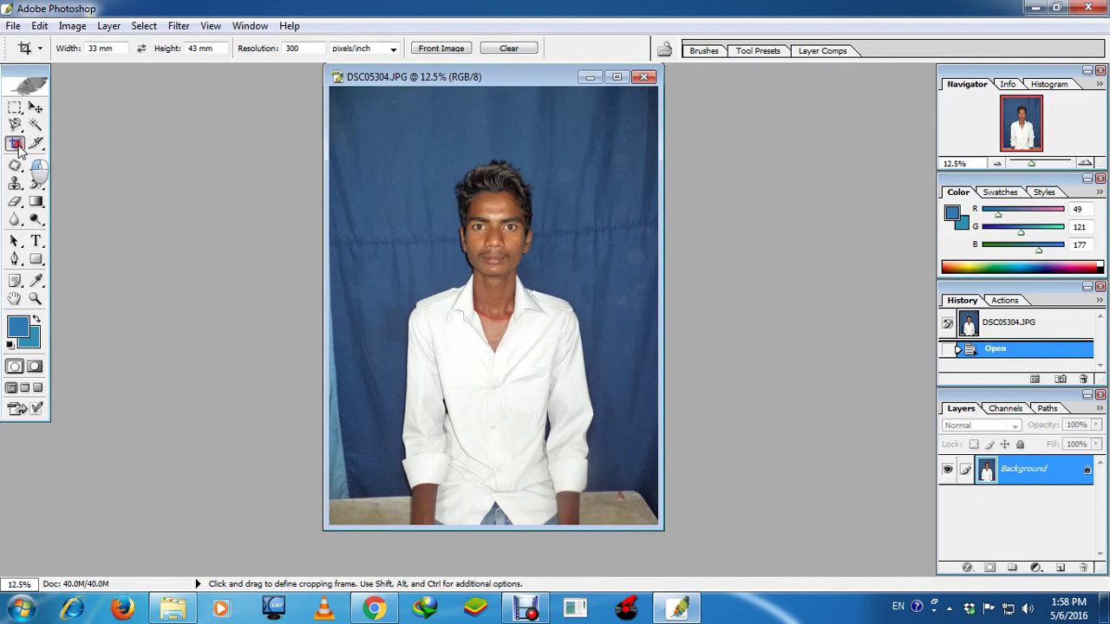
pyautogui.click(617, 77)
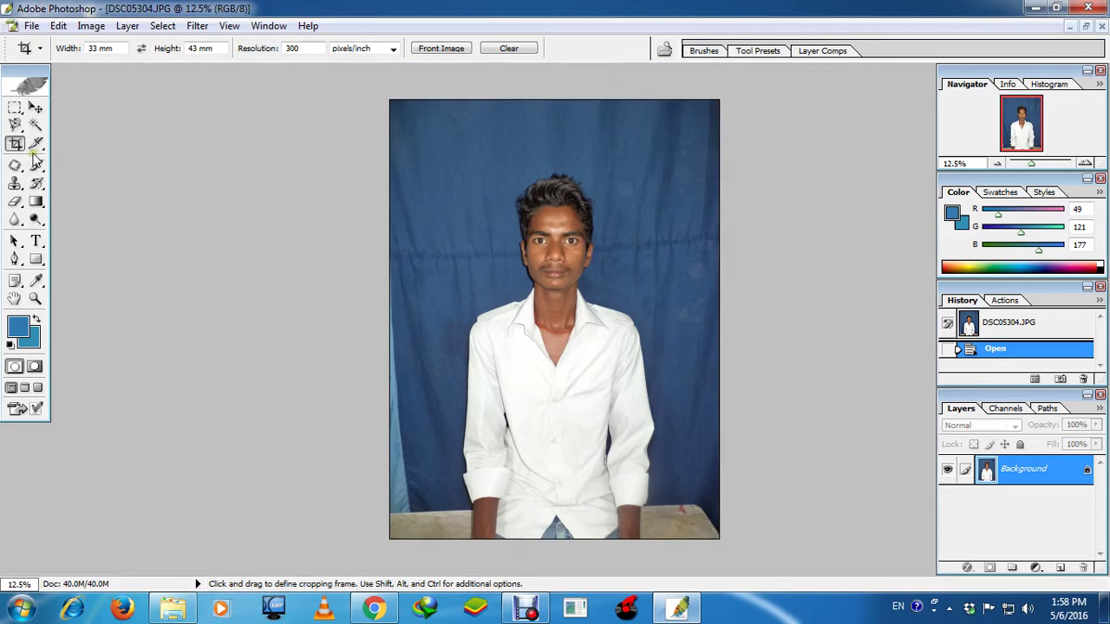
pyautogui.doubleClick(100, 49)
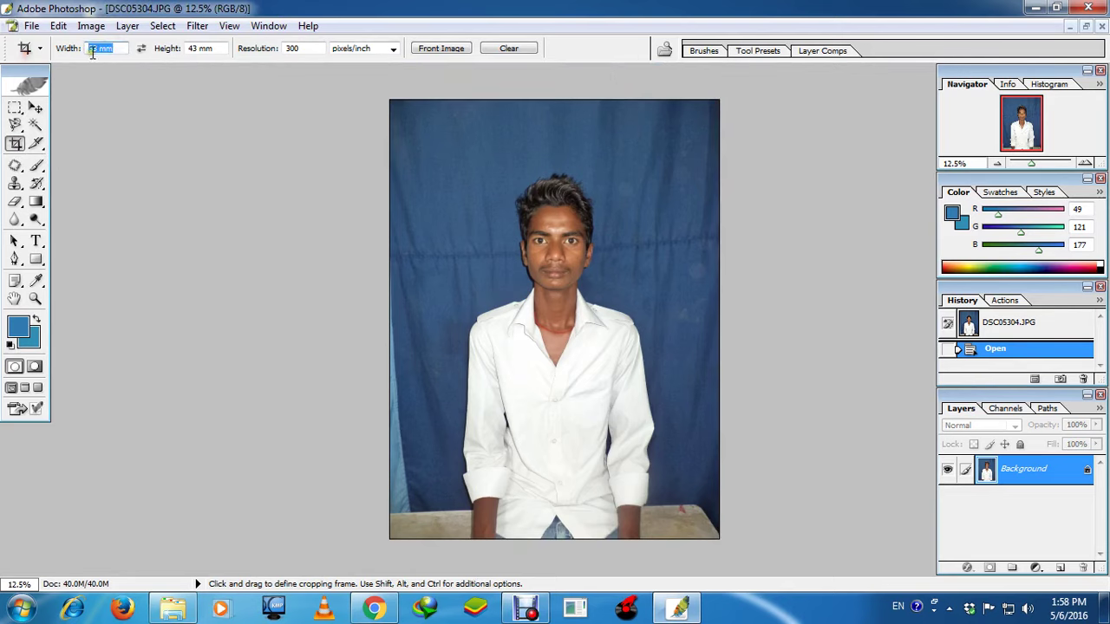
pyautogui.press('Delete')
pyautogui.doubleClick(204, 49)
pyautogui.press('Delete')
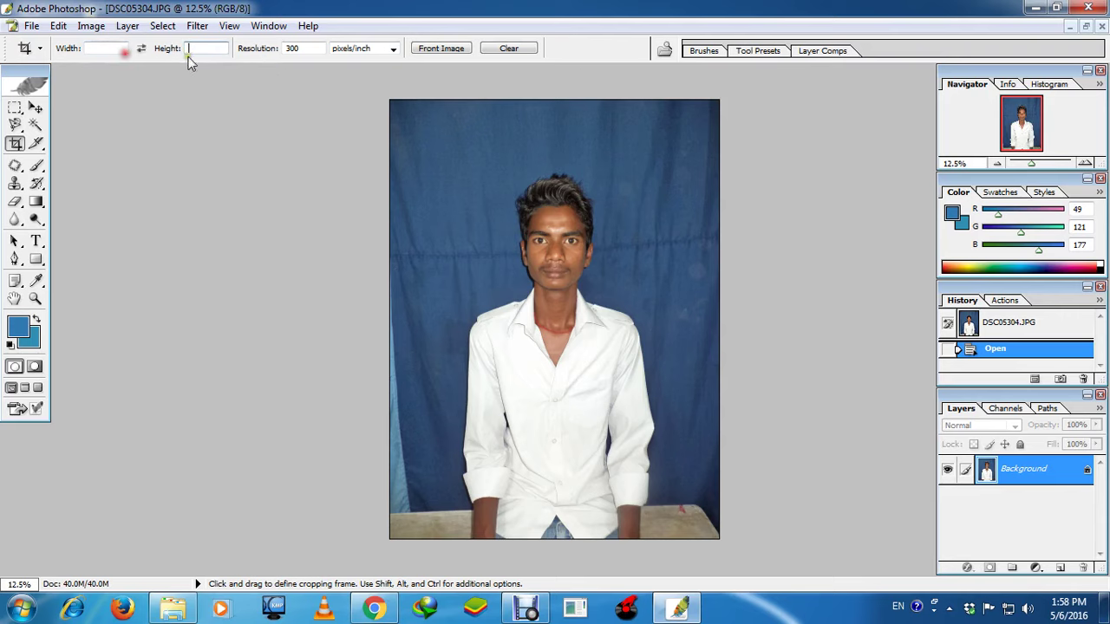
pyautogui.doubleClick(318, 48)
pyautogui.press('Delete')
pyautogui.click(105, 49)
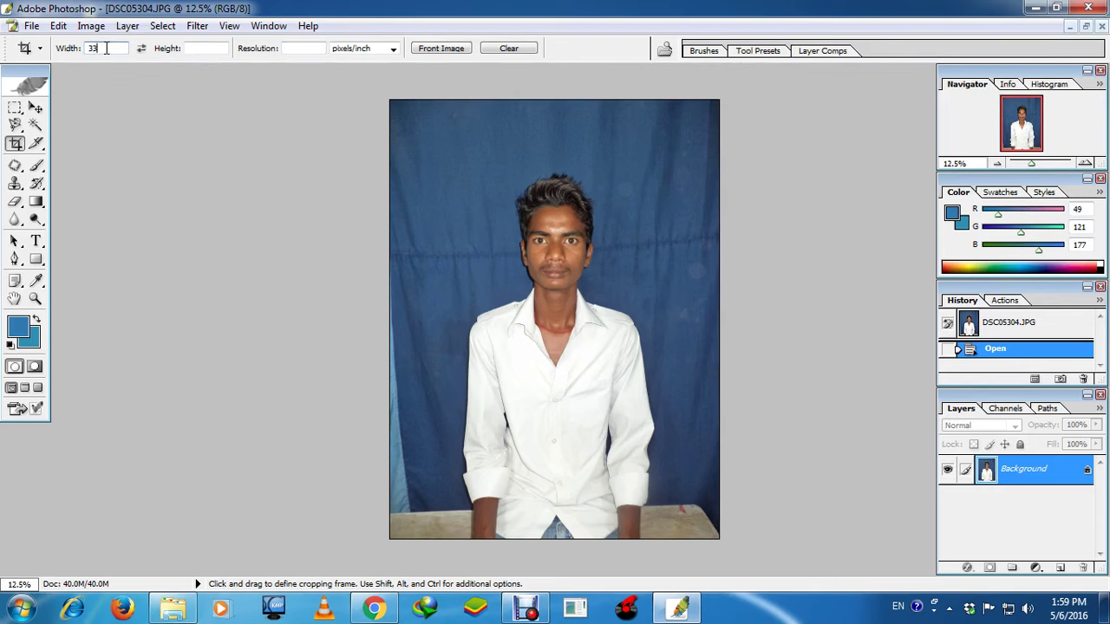
pyautogui.click(198, 48)
pyautogui.write('43mm')
pyautogui.click(305, 49)
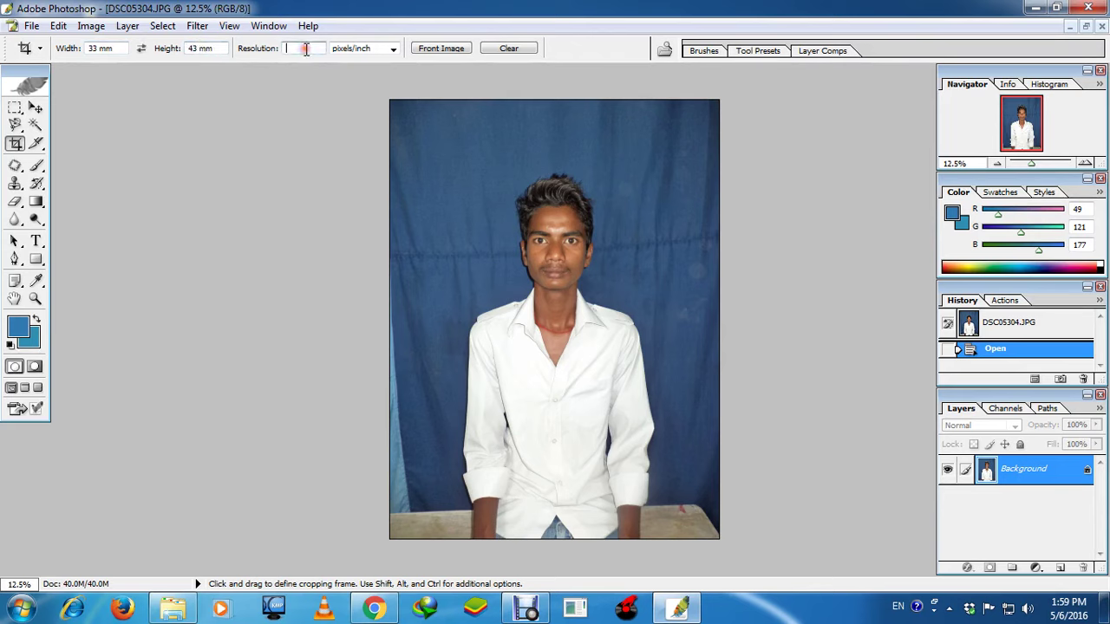
pyautogui.write('300')
# Step: Crop the photo to the subject's head, shoulders and upper chest, with a small margin above the hair
pyautogui.scroll(-1, 441, 235)
pyautogui.scroll(2, 446, 237)
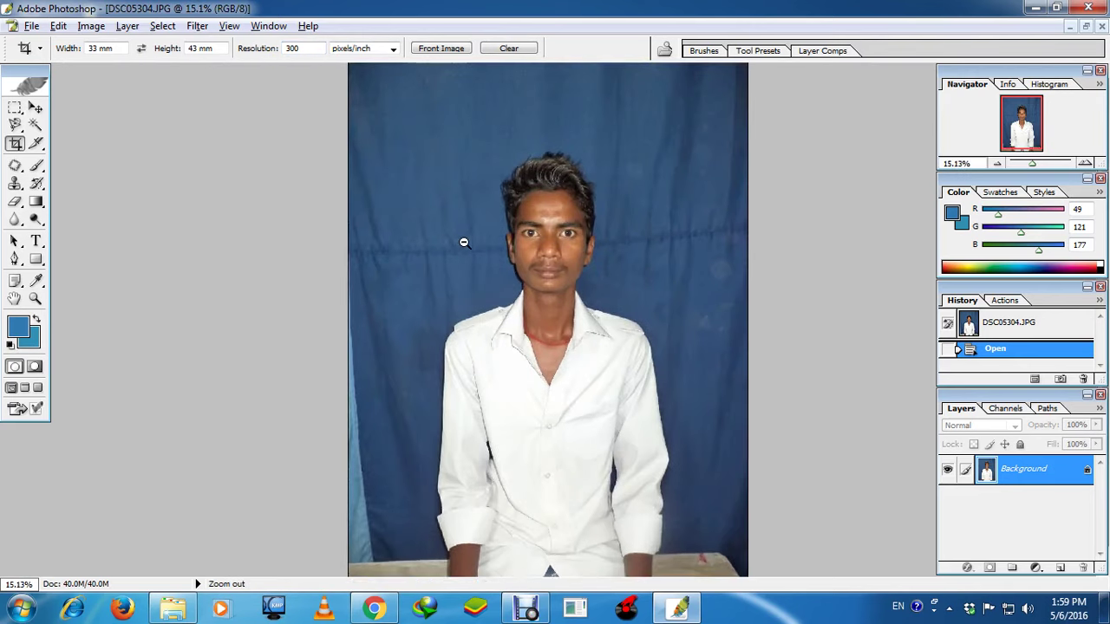
pyautogui.scroll(1, 455, 242)
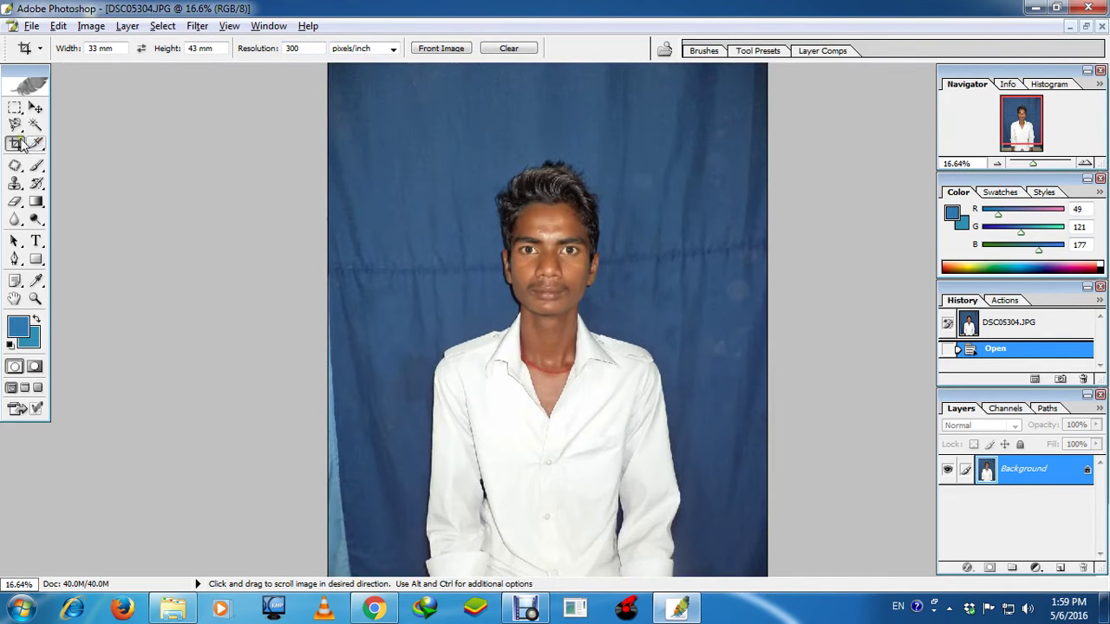
pyautogui.click(15, 144)
pyautogui.moveTo(415, 159); pyautogui.dragTo(671, 459)
pyautogui.moveTo(634, 406); pyautogui.dragTo(629, 395)
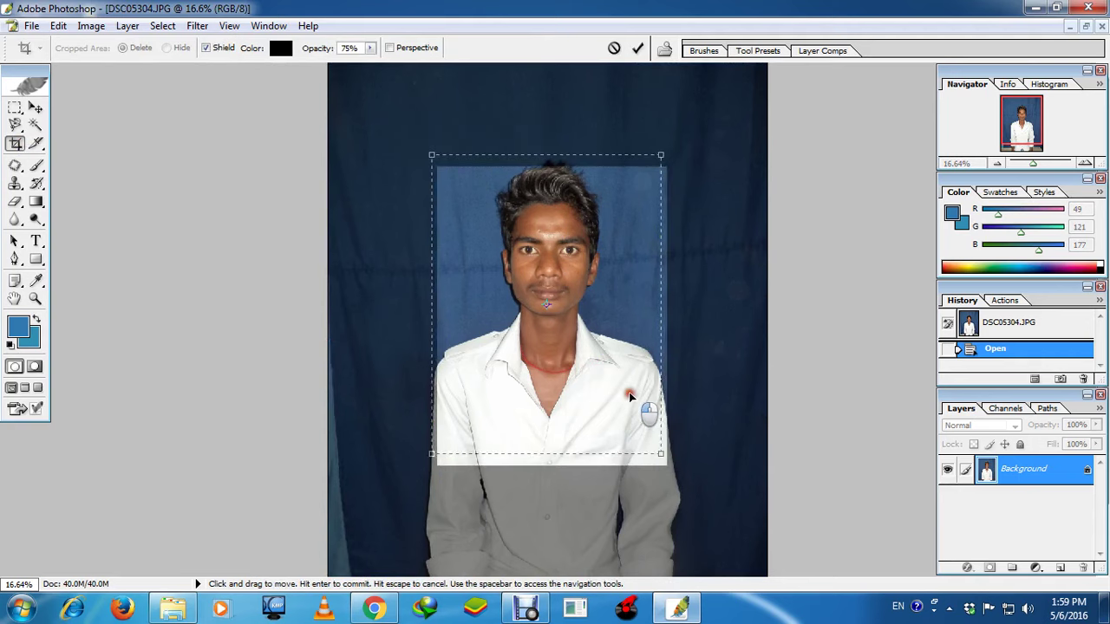
pyautogui.hotkey('shift', 'Up')
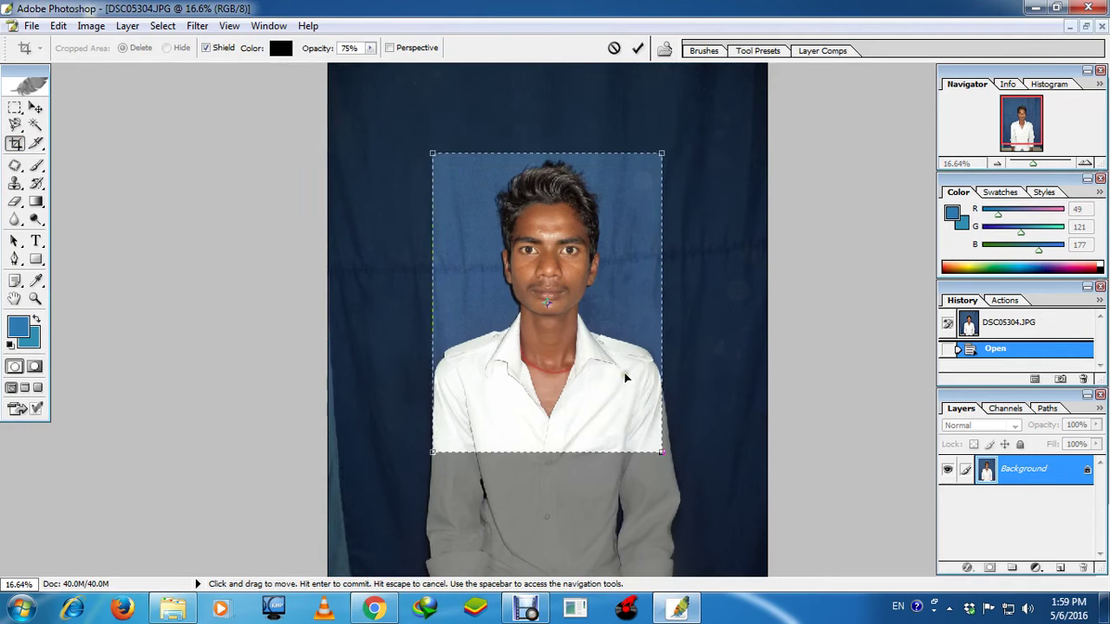
pyautogui.press('Return')
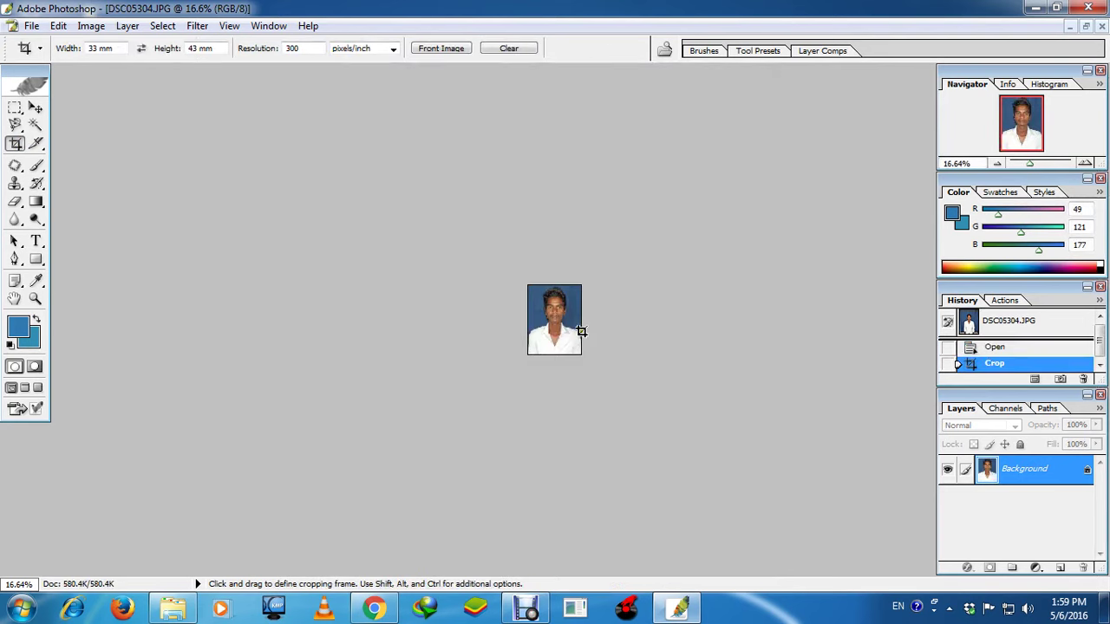
# Step: Enlarge the view of the cropped portrait to about 102% to examine its framing
pyautogui.scroll(6, 583, 333)
pyautogui.scroll(-2, 586, 342)
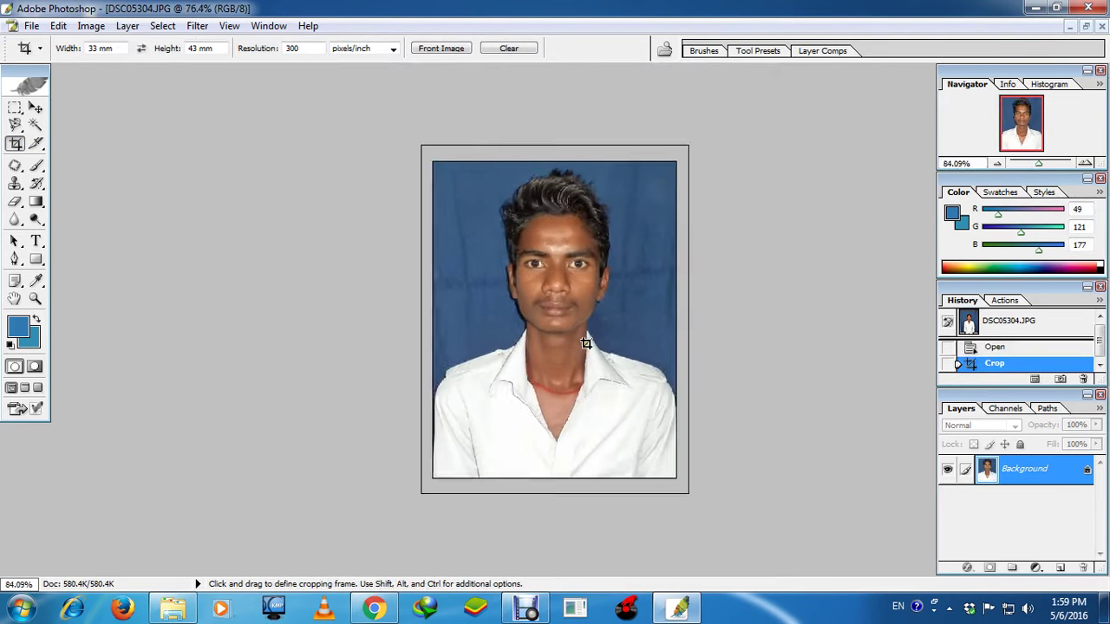
pyautogui.scroll(1, 586, 342)
pyautogui.scroll(-1, 586, 342)
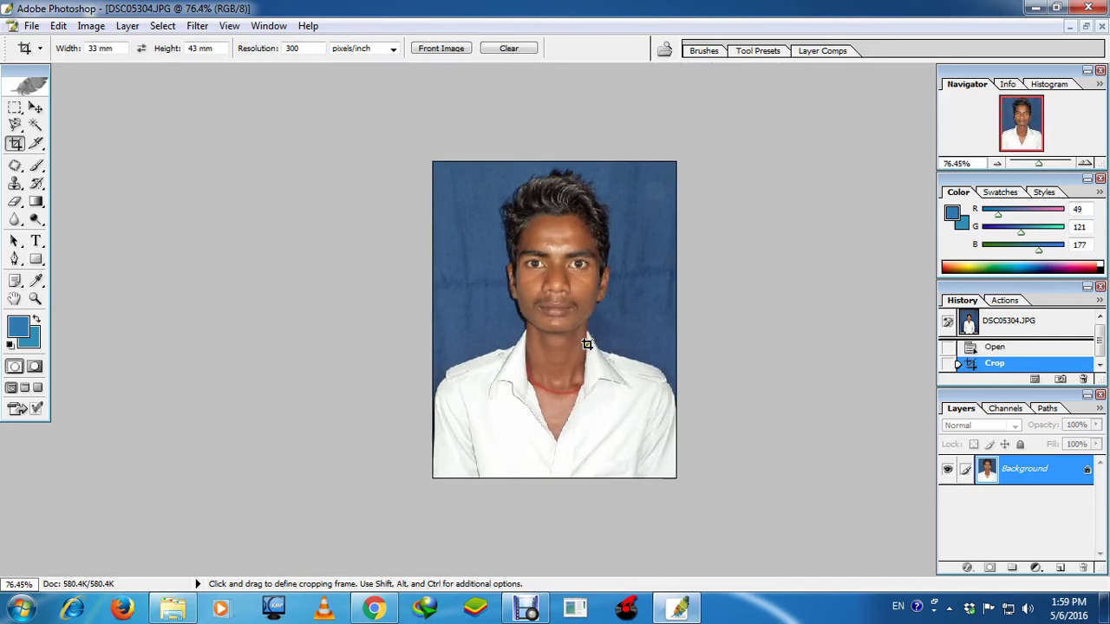
pyautogui.scroll(1, 586, 344)
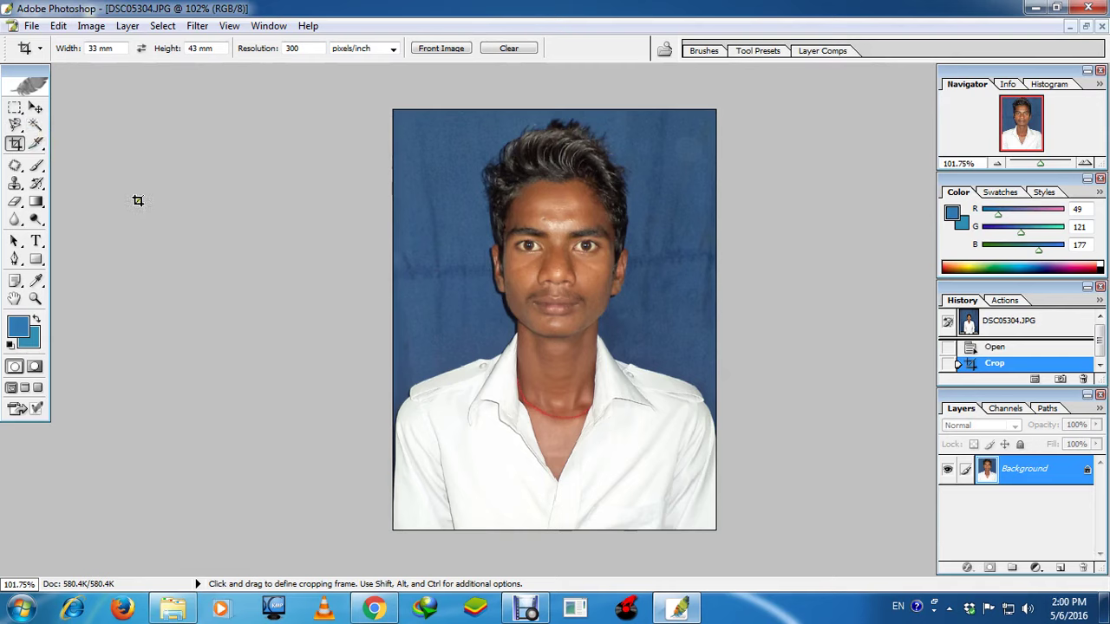
# Step: Select the dark blue backdrop around the subject with the Magic Wand at tolerance 32, adding the missed patches beside the neck and hair
pyautogui.click(35, 126)
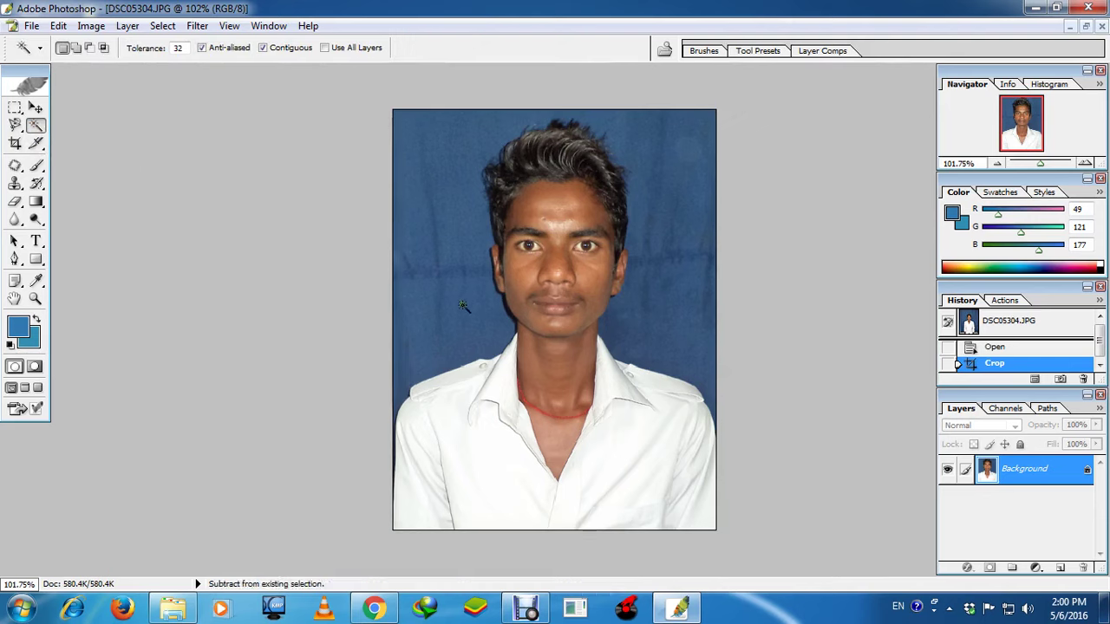
pyautogui.keyDown('ctrl'); pyautogui.keyDown('alt'); pyautogui.click(462, 307); pyautogui.keyUp('alt'); pyautogui.keyUp('ctrl')
pyautogui.scroll(1, 462, 307)
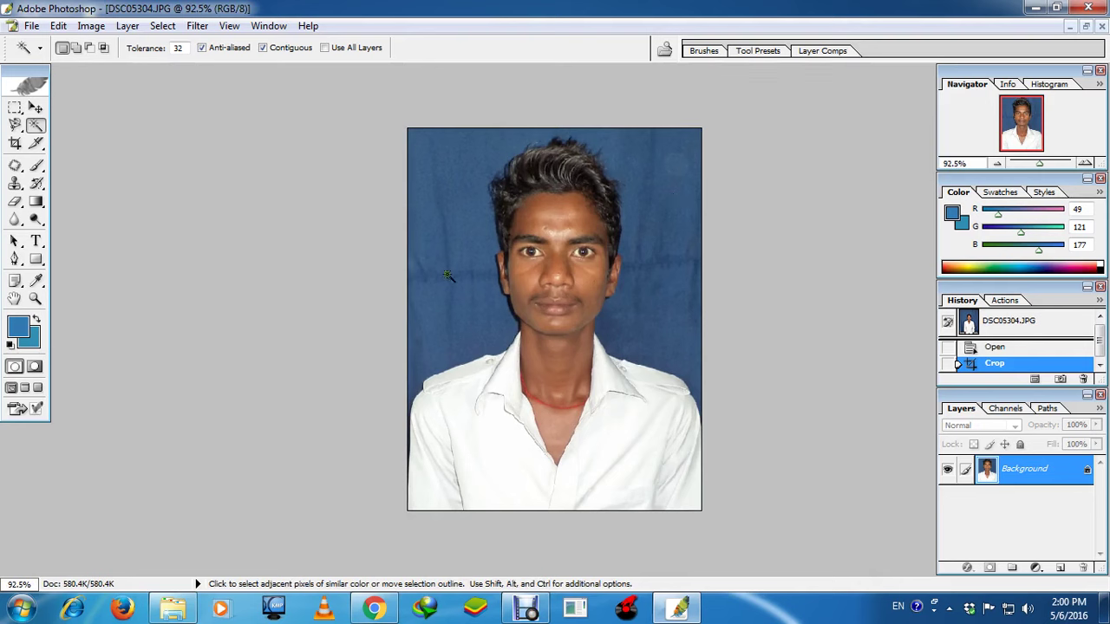
pyautogui.click(444, 224)
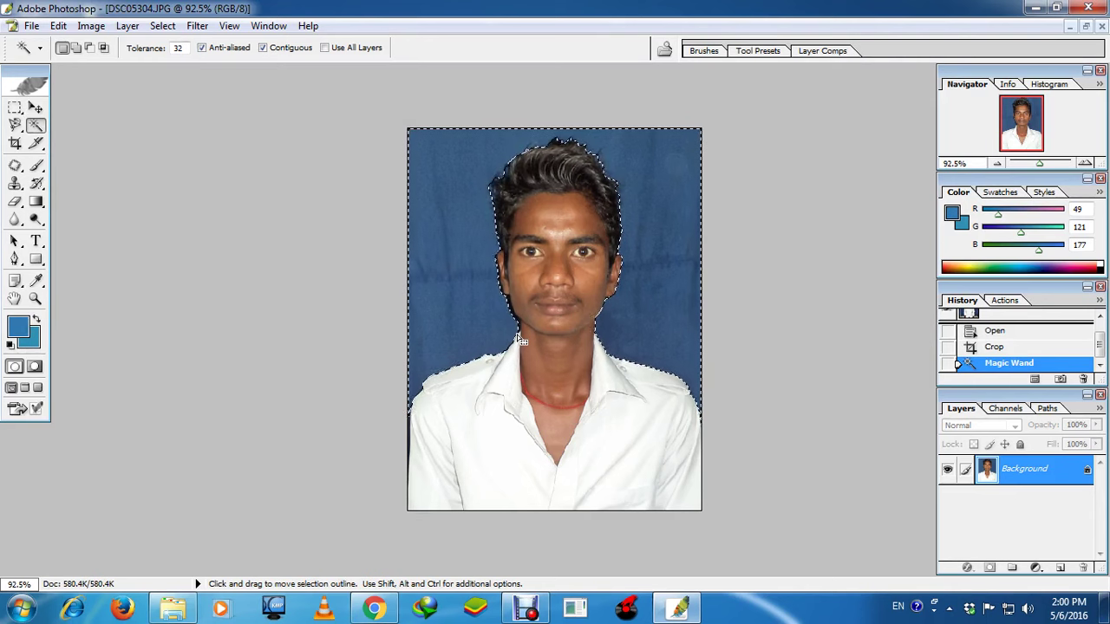
pyautogui.press('shift')
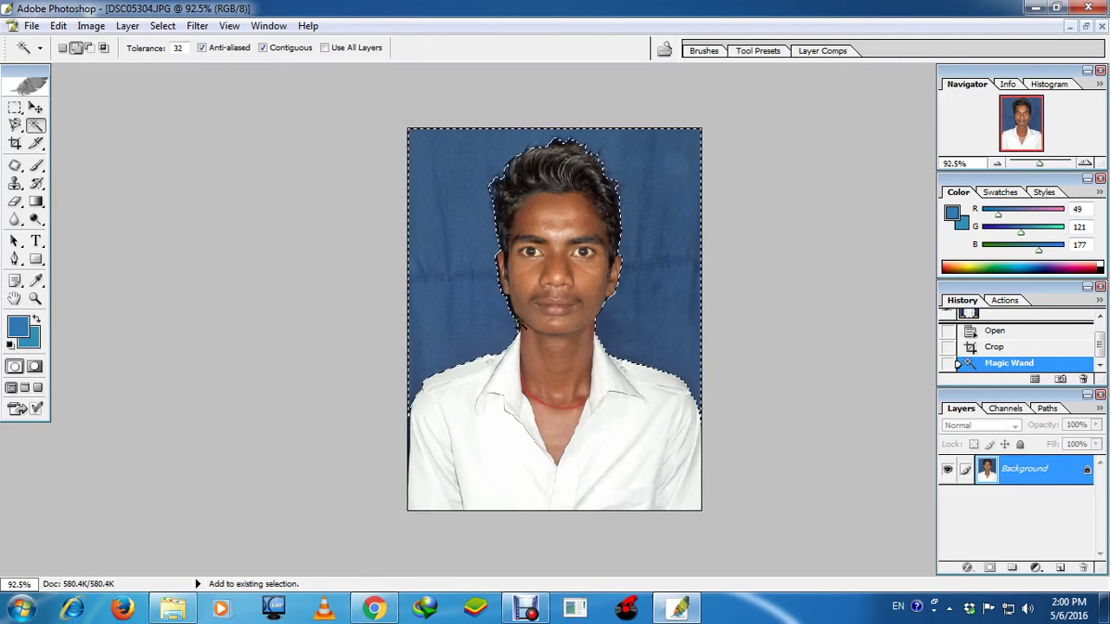
pyautogui.keyDown('shift'); pyautogui.click(513, 321); pyautogui.keyUp('shift')
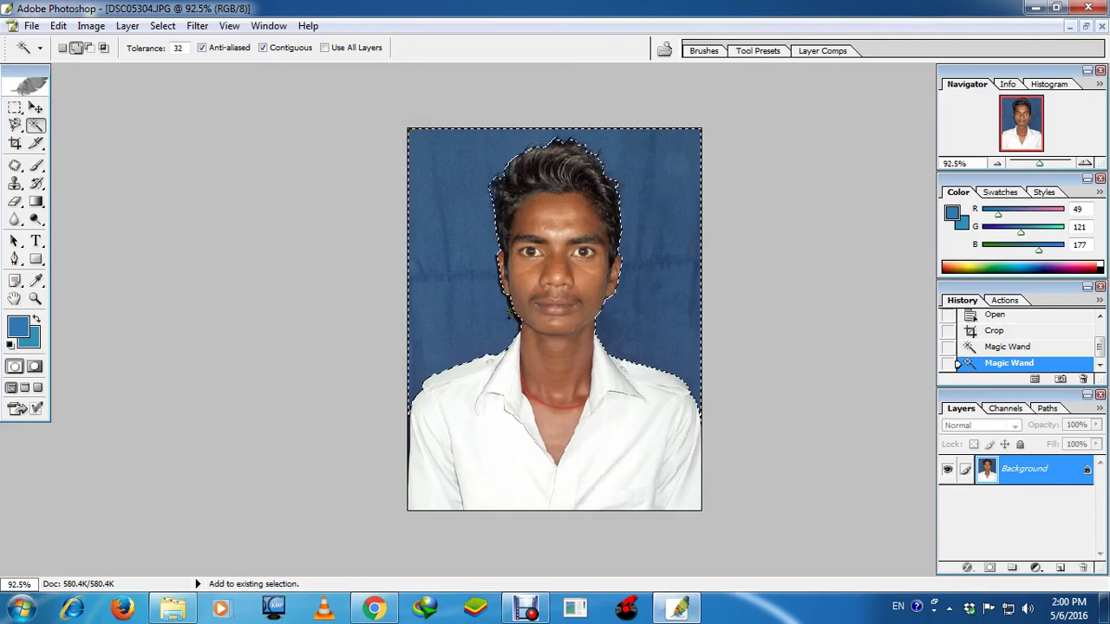
pyautogui.keyDown('shift'); pyautogui.click(510, 317); pyautogui.keyUp('shift')
pyautogui.keyDown('shift'); pyautogui.click(477, 177); pyautogui.keyUp('shift')
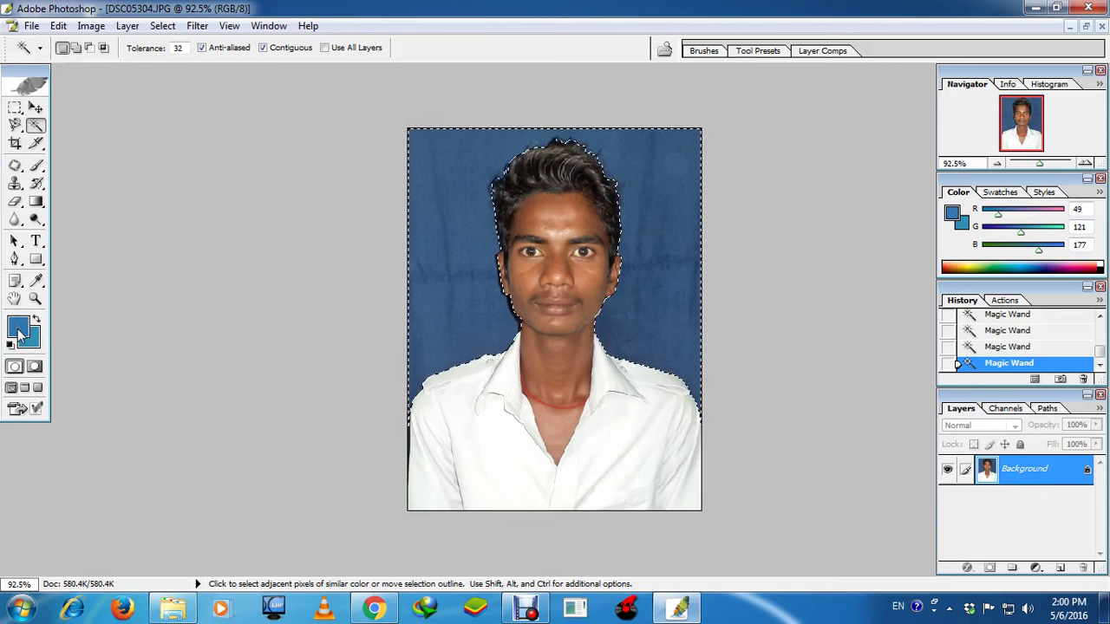
# Step: Set the foreground color to the richer blue 196FB1 (R 25, G 111, B 177)
pyautogui.click(24, 336)
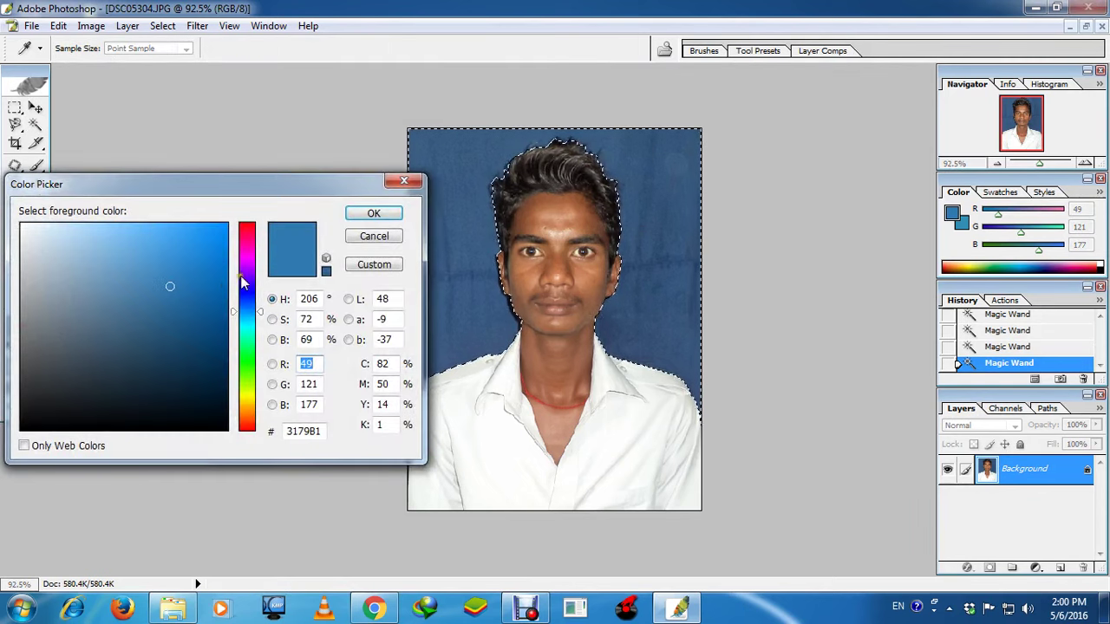
pyautogui.click(191, 279)
pyautogui.click(173, 238)
pyautogui.click(173, 238)
pyautogui.click(187, 287)
pyautogui.click(184, 286)
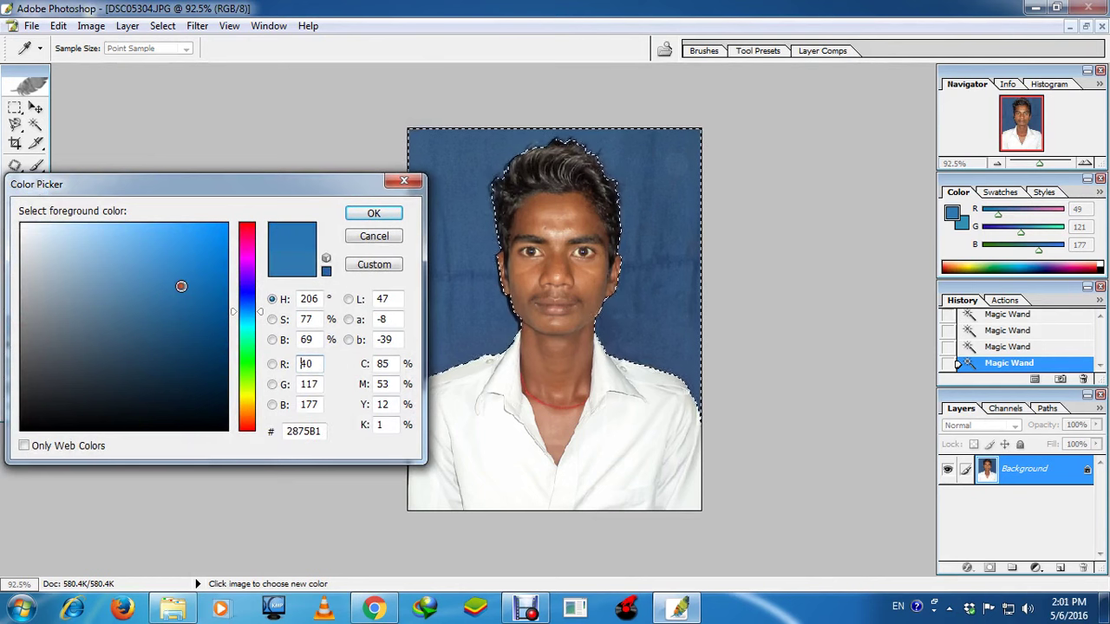
pyautogui.click(197, 286)
pyautogui.click(364, 217)
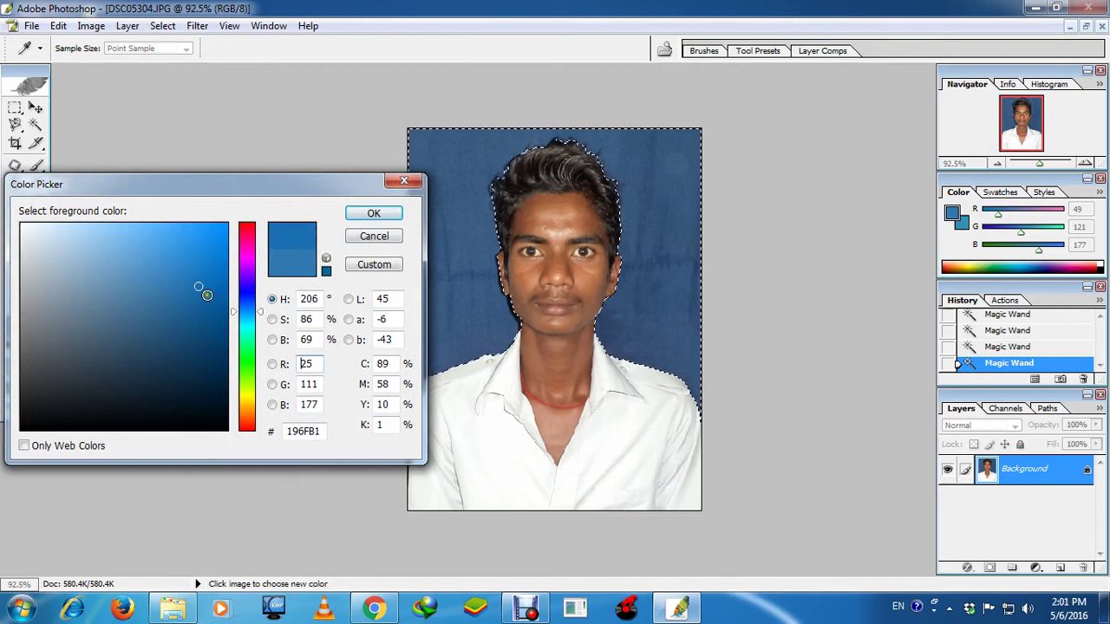
pyautogui.click(376, 217)
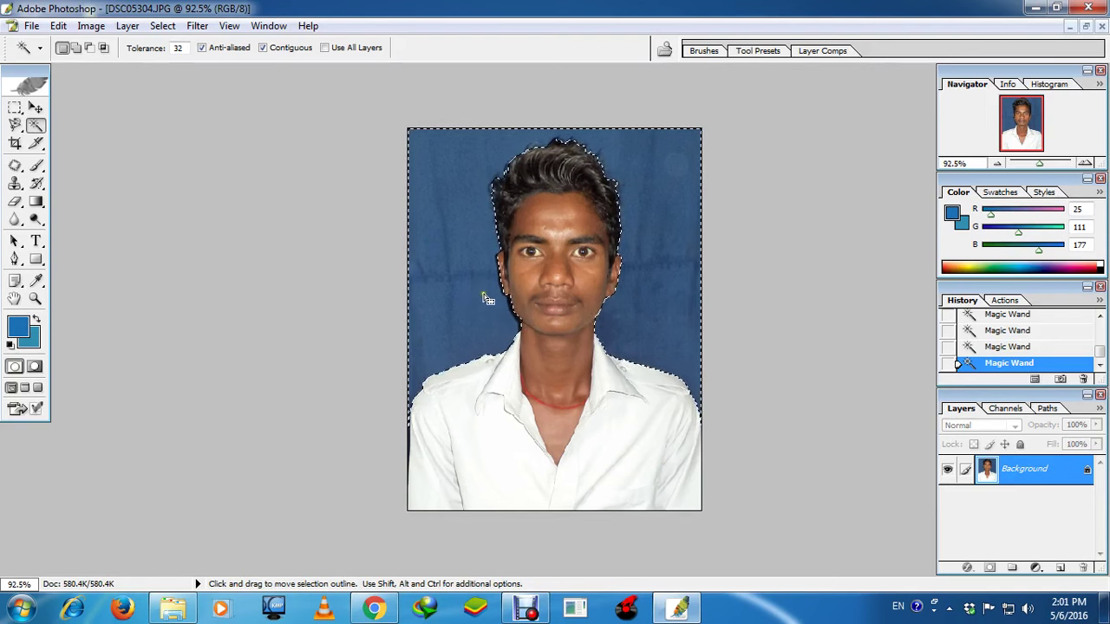
# Step: Replace the selected backdrop with solid blue 196FB1 by swapping the foreground and background colors and clearing the selection
pyautogui.press('Delete')
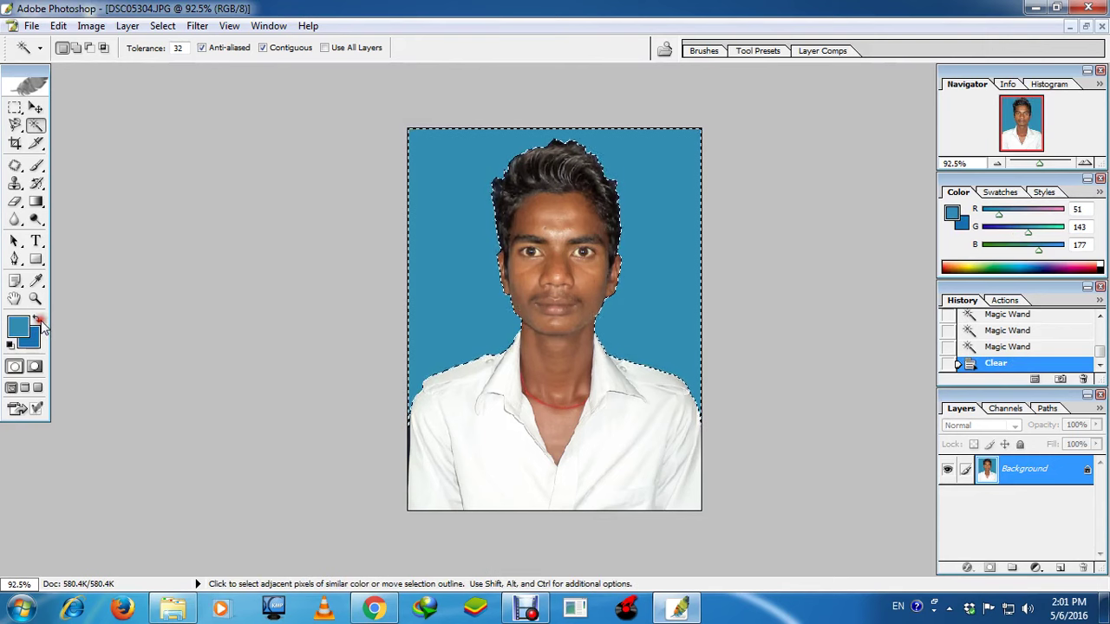
pyautogui.press('Delete')
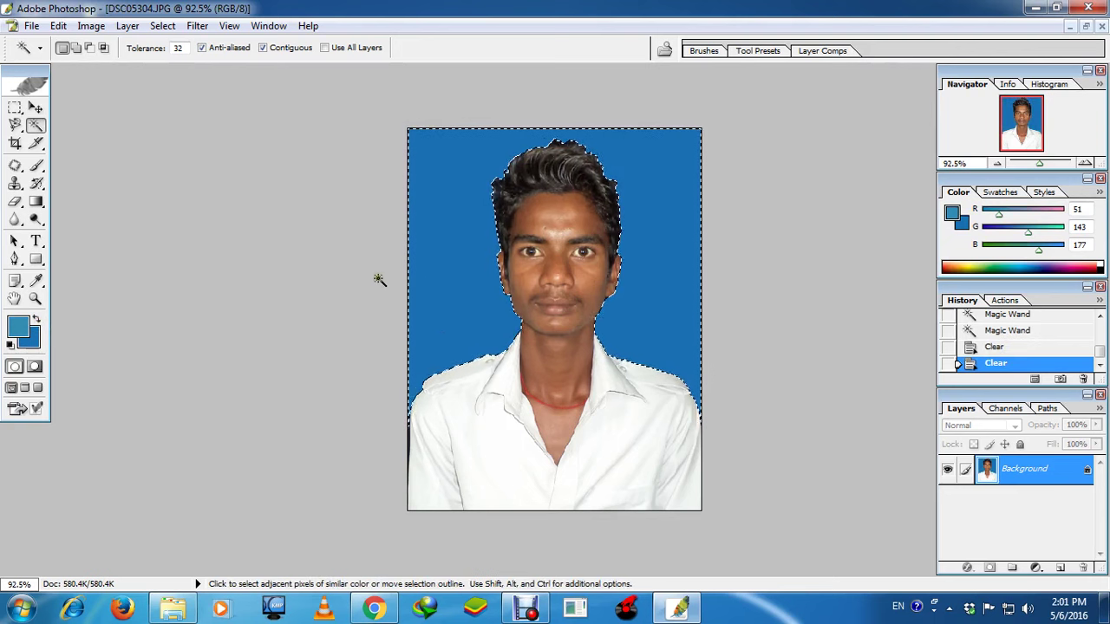
pyautogui.scroll(1, 364, 287)
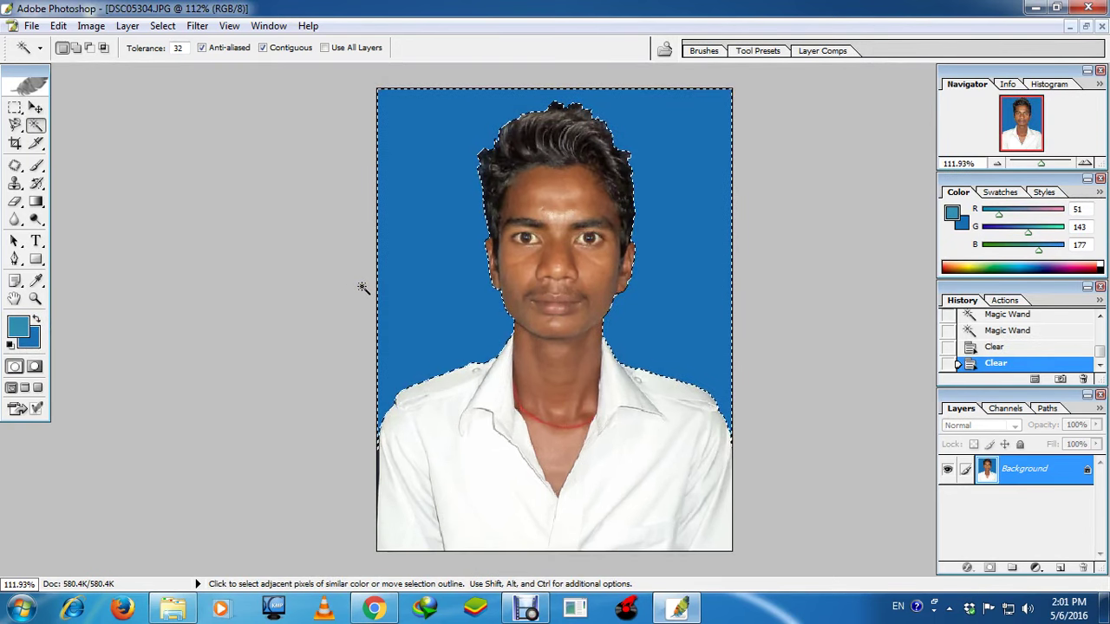
pyautogui.scroll(-1, 363, 288)
pyautogui.scroll(1, 363, 288)
pyautogui.scroll(-1, 361, 287)
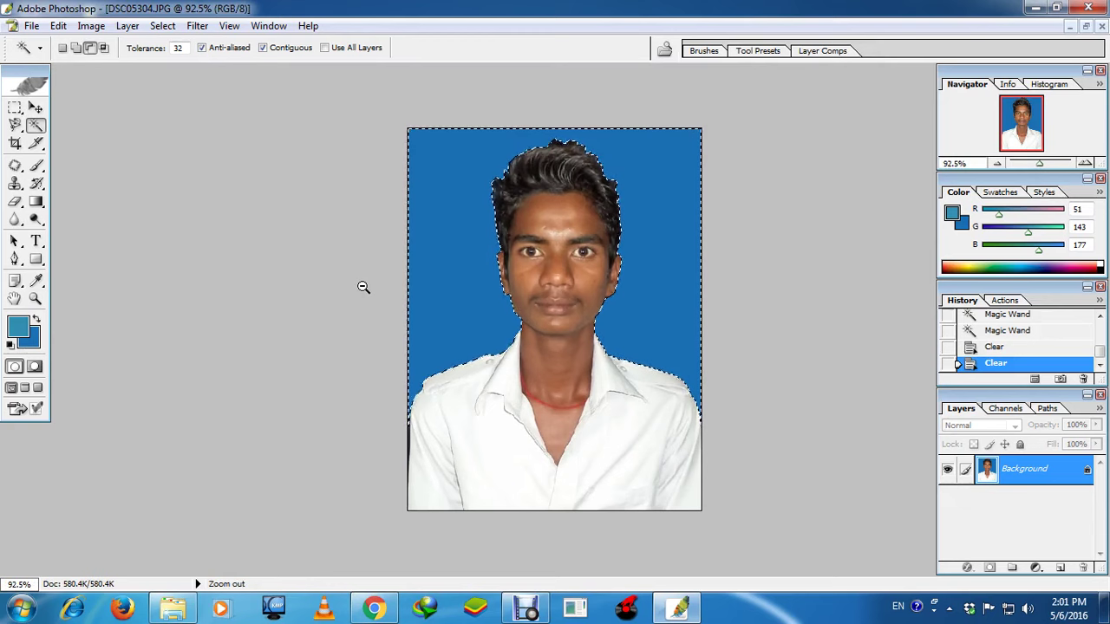
# Step: Deselect the backdrop and recrop the portrait at 33 × 43 mm, trimming thin strips off both sides and the bottom edge
pyautogui.click(17, 144)
pyautogui.hotkey('ctrl', 'd')
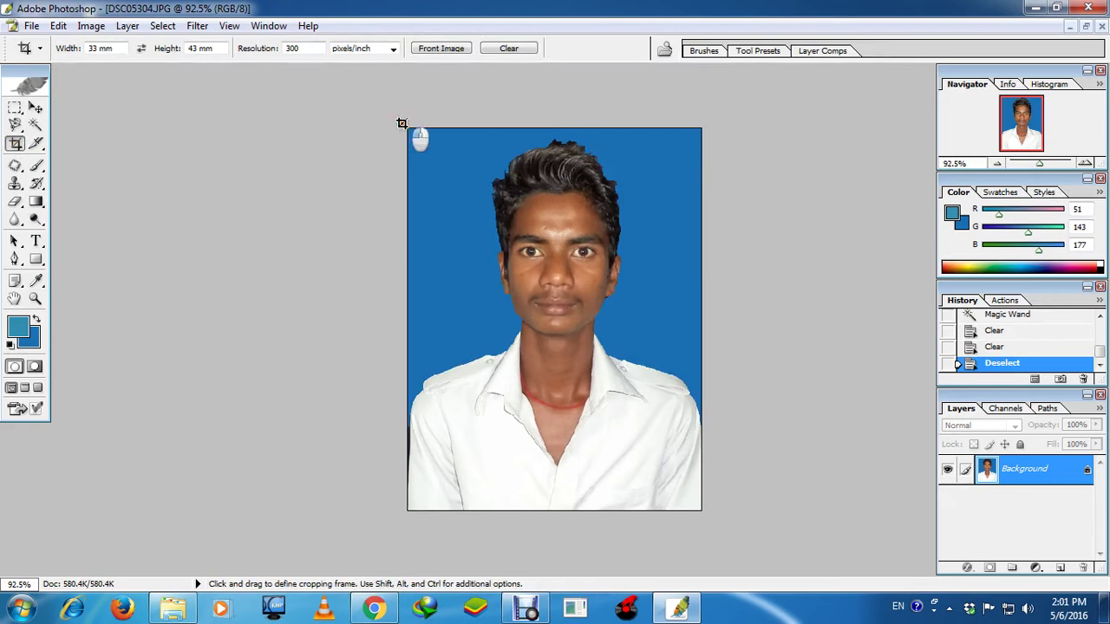
pyautogui.moveTo(401, 123); pyautogui.dragTo(749, 533)
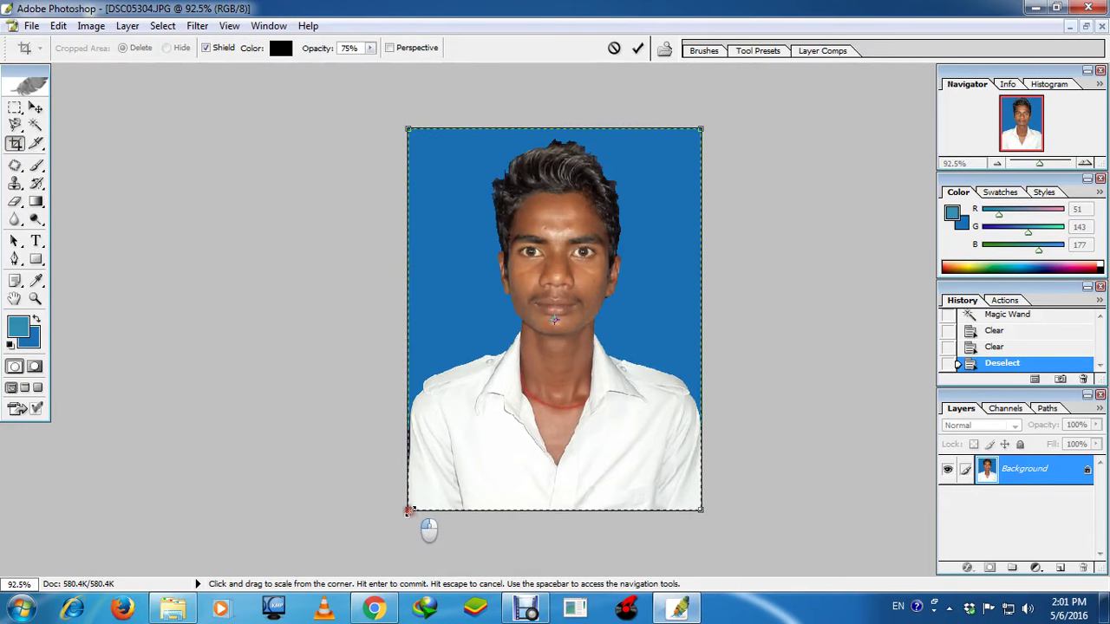
pyautogui.moveTo(410, 512); pyautogui.dragTo(411, 501)
pyautogui.moveTo(701, 508); pyautogui.dragTo(698, 500)
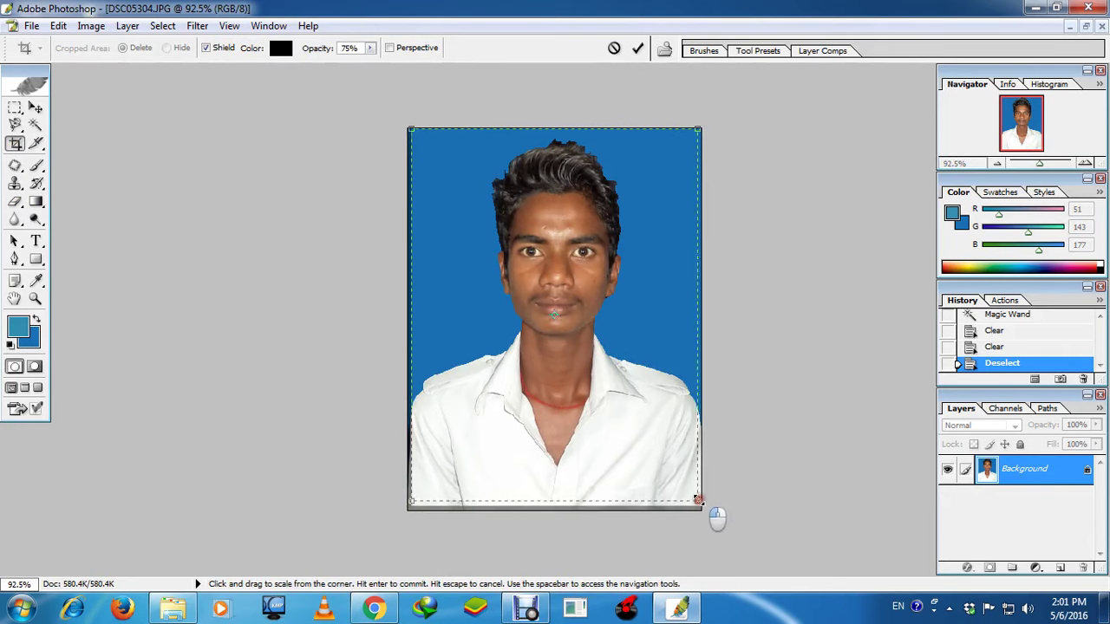
pyautogui.press('Return')
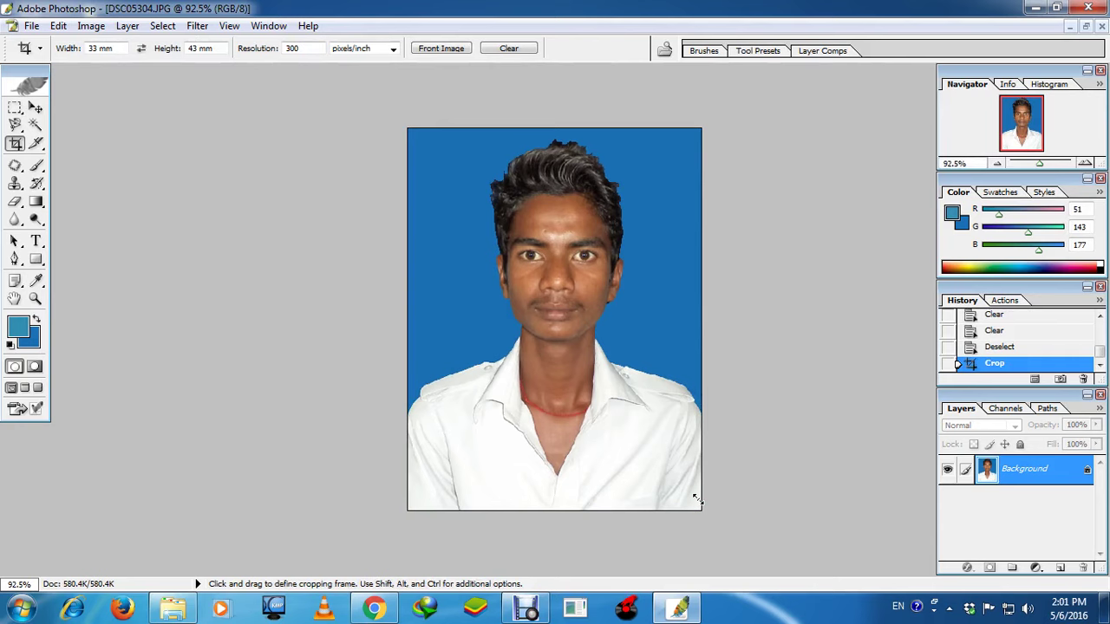
pyautogui.scroll(4, 572, 368)
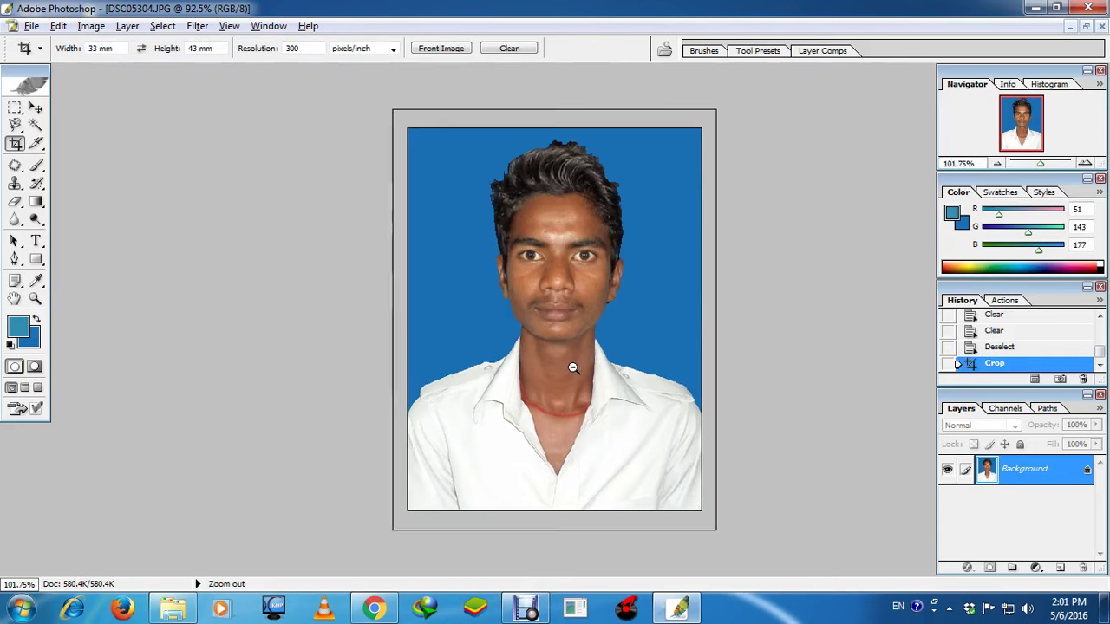
pyautogui.scroll(-4, 580, 370)
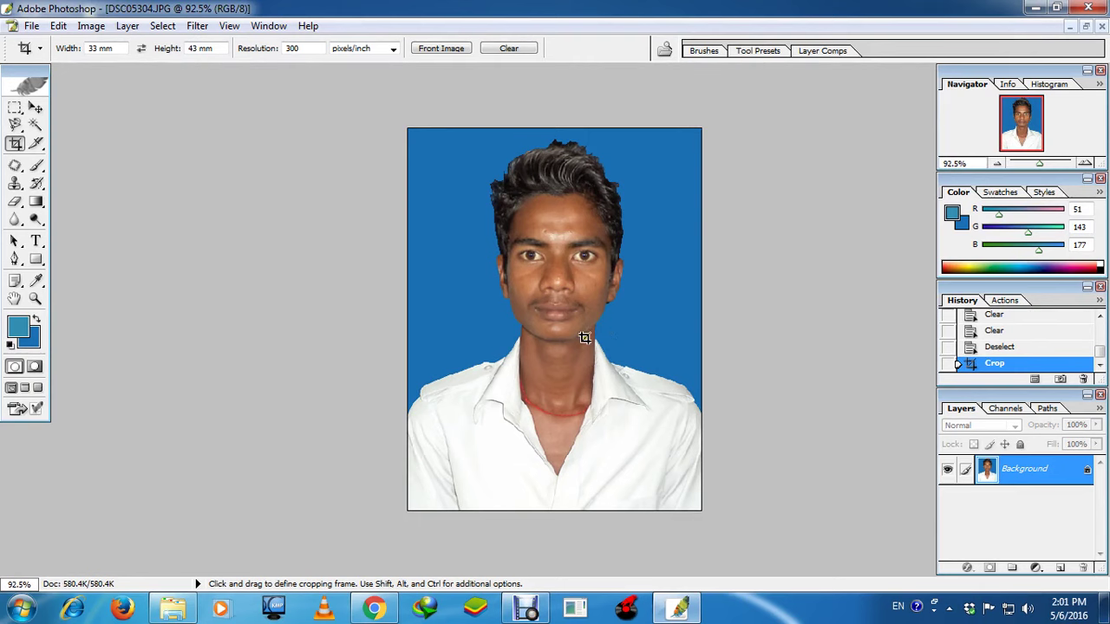
pyautogui.scroll(5, 584, 338)
pyautogui.scroll(-5, 588, 341)
pyautogui.scroll(2, 589, 343)
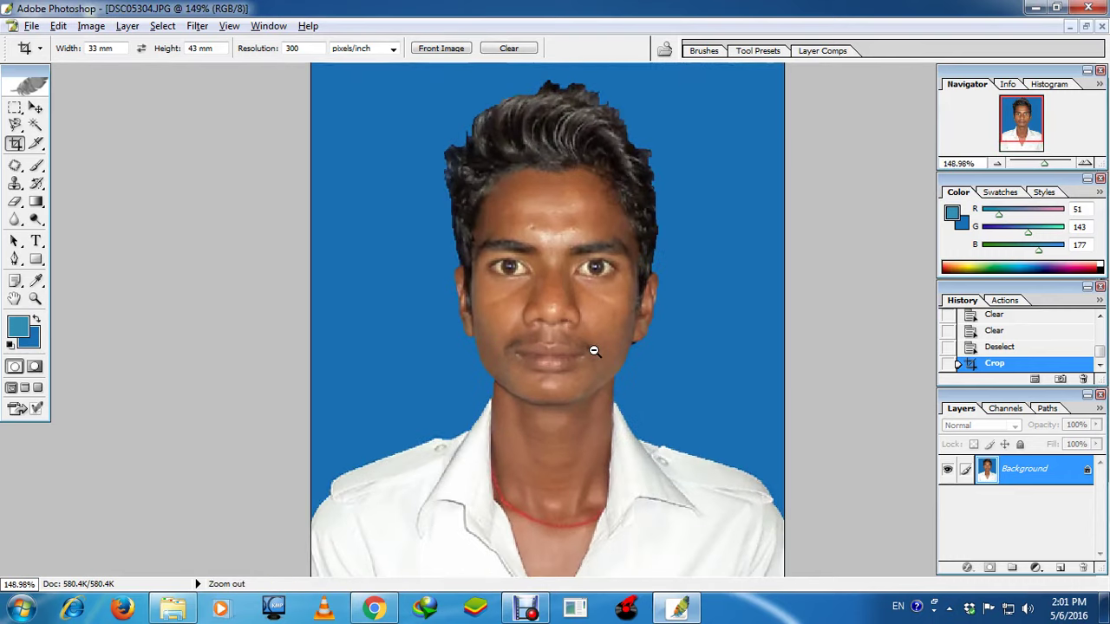
pyautogui.click(593, 269)
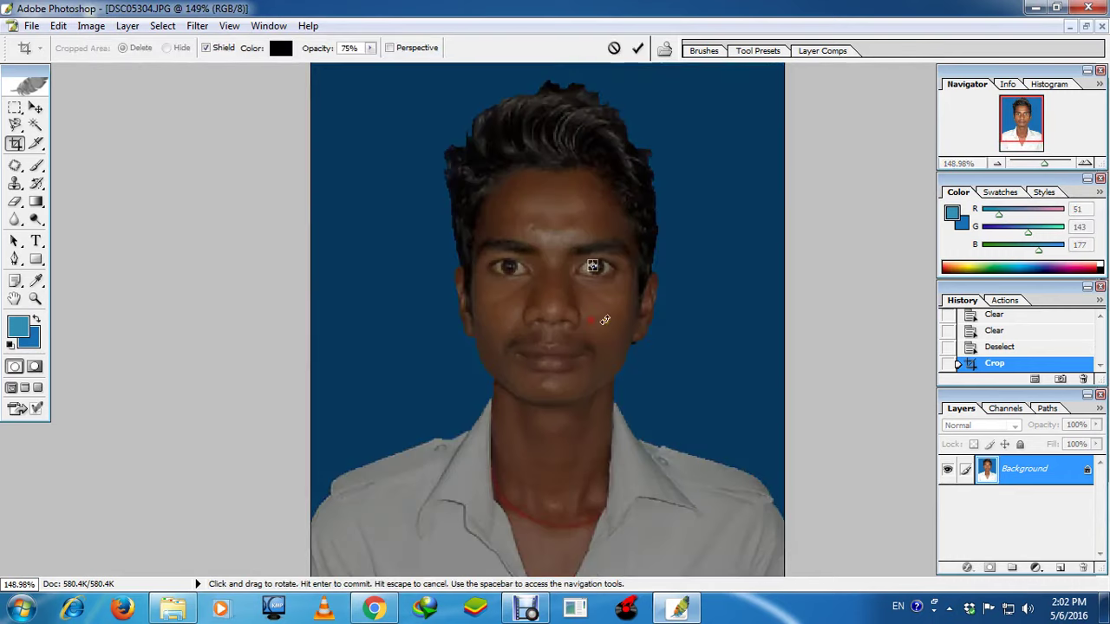
pyautogui.click(35, 107)
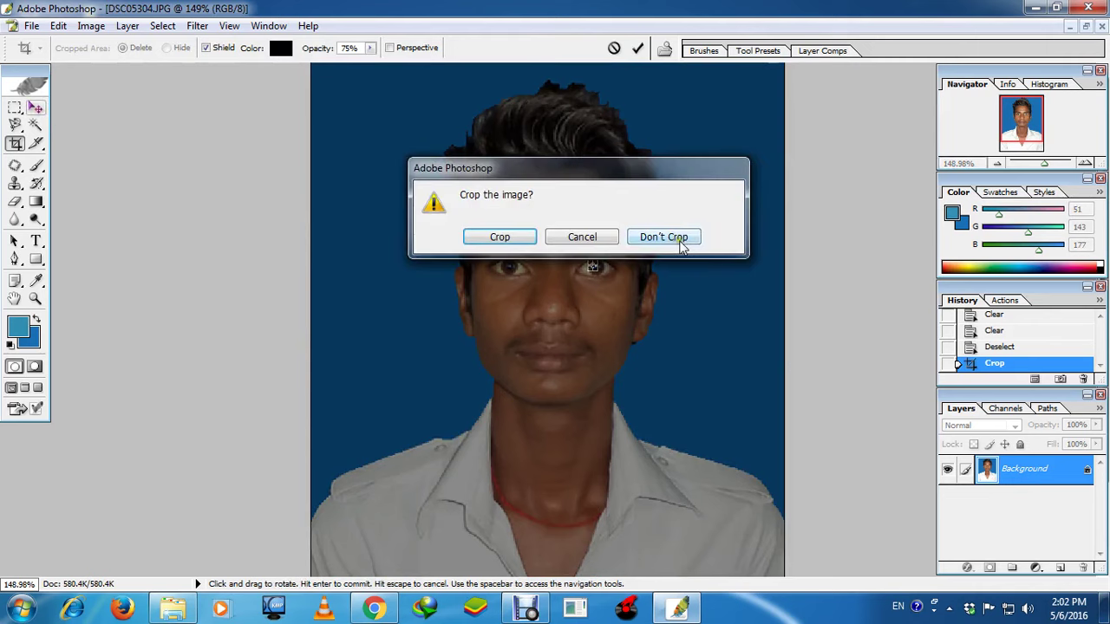
pyautogui.click(671, 236)
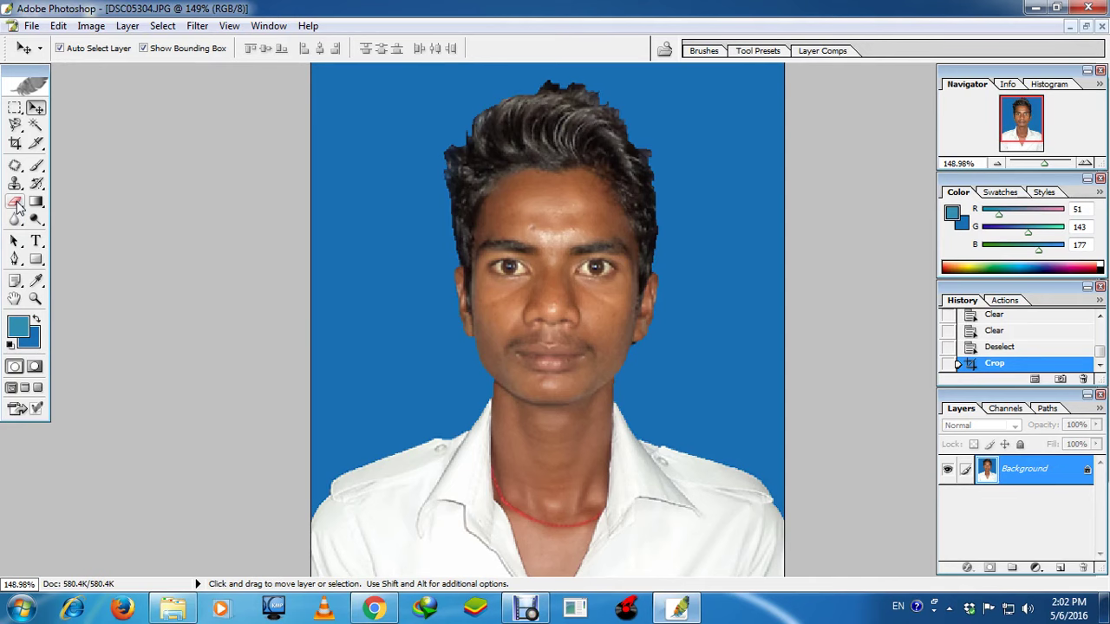
# Step: Erase the stray tufts along the right side of the subject's hair to the background blue with a size 30 Eraser brush
pyautogui.click(15, 203)
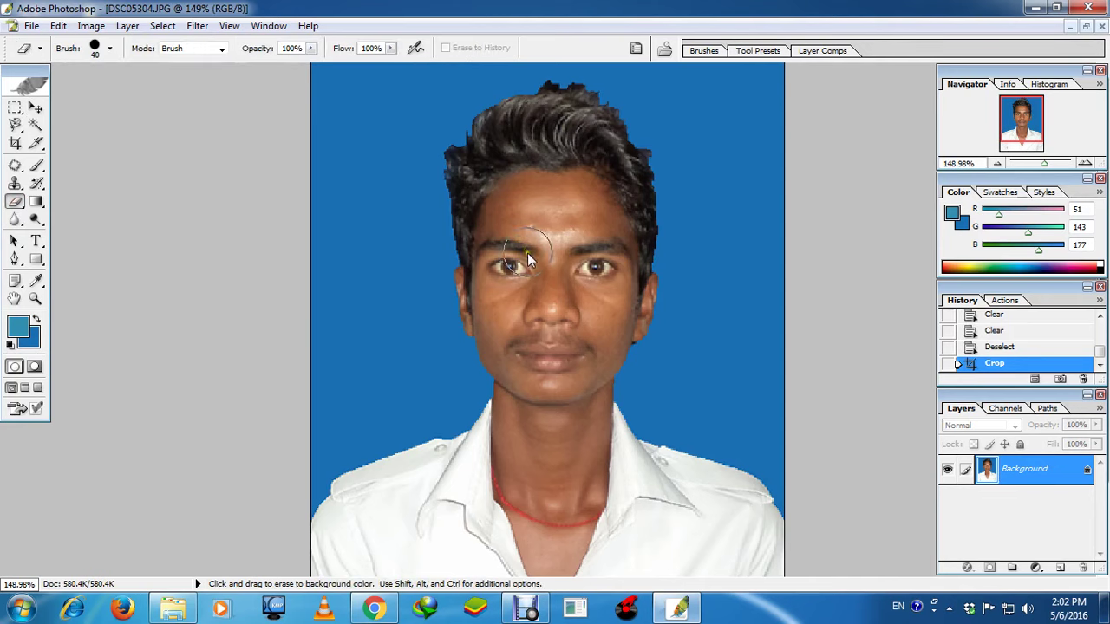
pyautogui.hotkey('ctrl', '+')
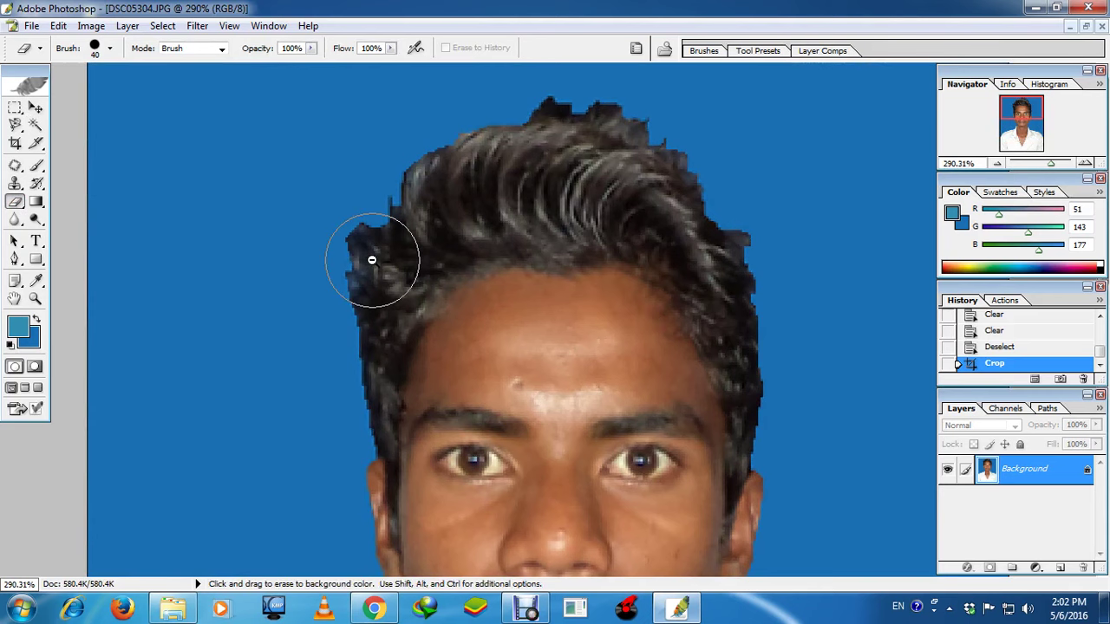
pyautogui.press('[')
pyautogui.press('[')
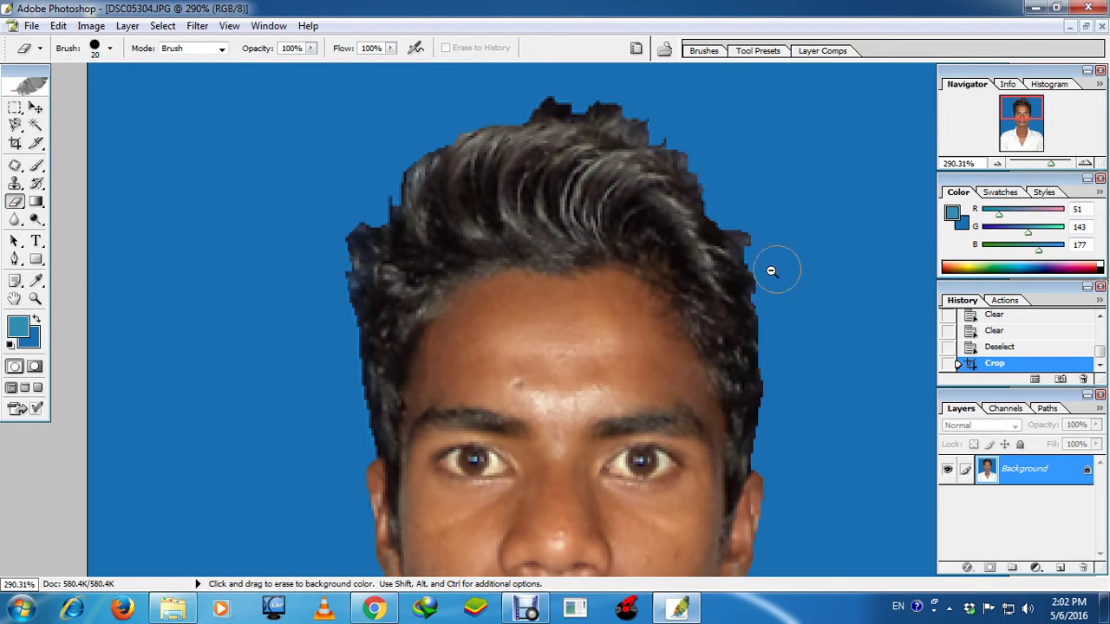
pyautogui.press(']')
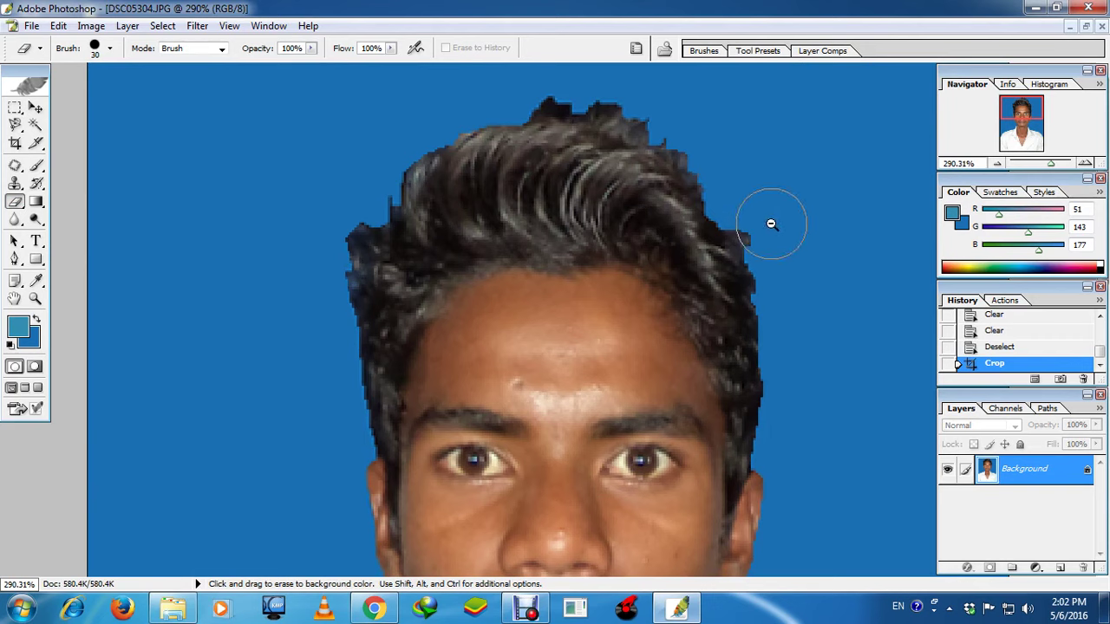
pyautogui.click(767, 228)
pyautogui.click(780, 248)
pyautogui.click(787, 277)
pyautogui.click(787, 302)
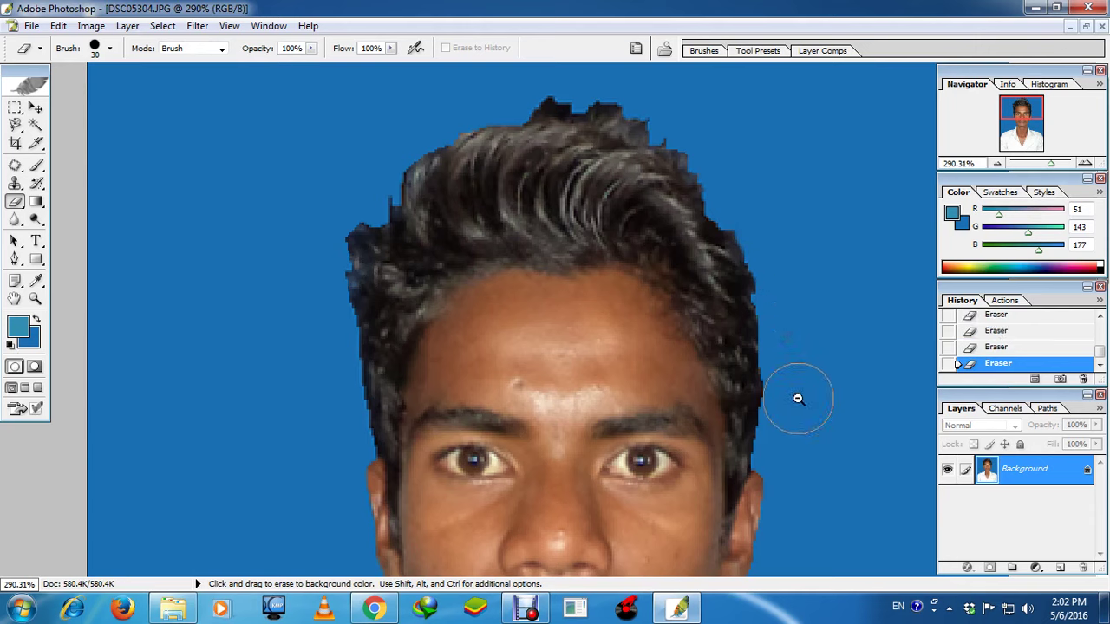
pyautogui.click(716, 152)
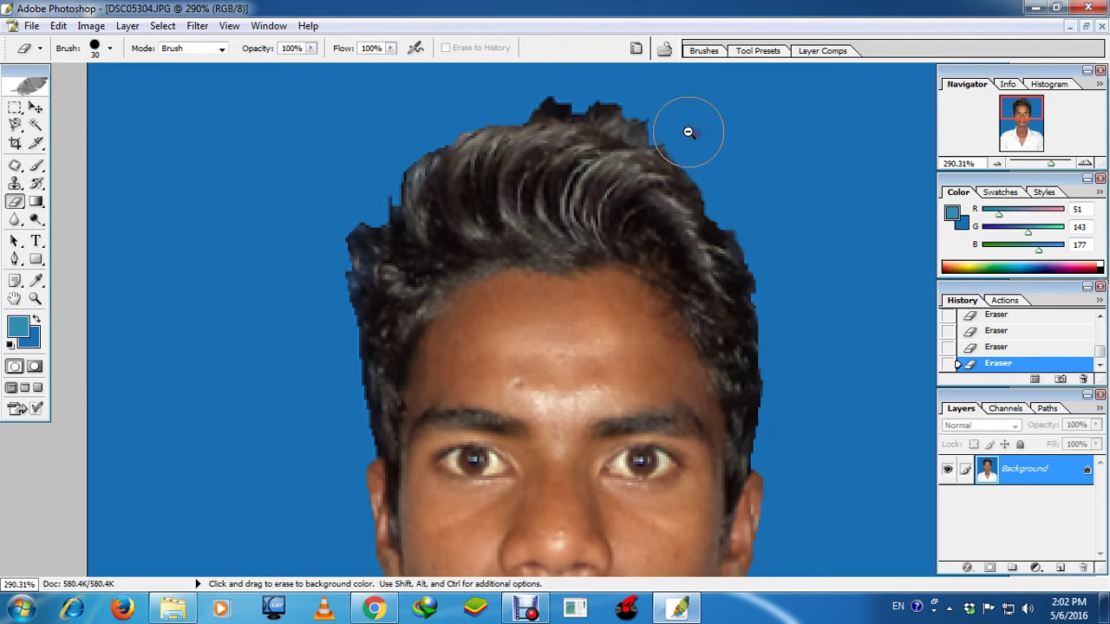
# Step: Erase the ragged tufts across the top and left side of the hair, and smooth the remaining right-hand hair outline
pyautogui.moveTo(651, 111); pyautogui.dragTo(558, 85)
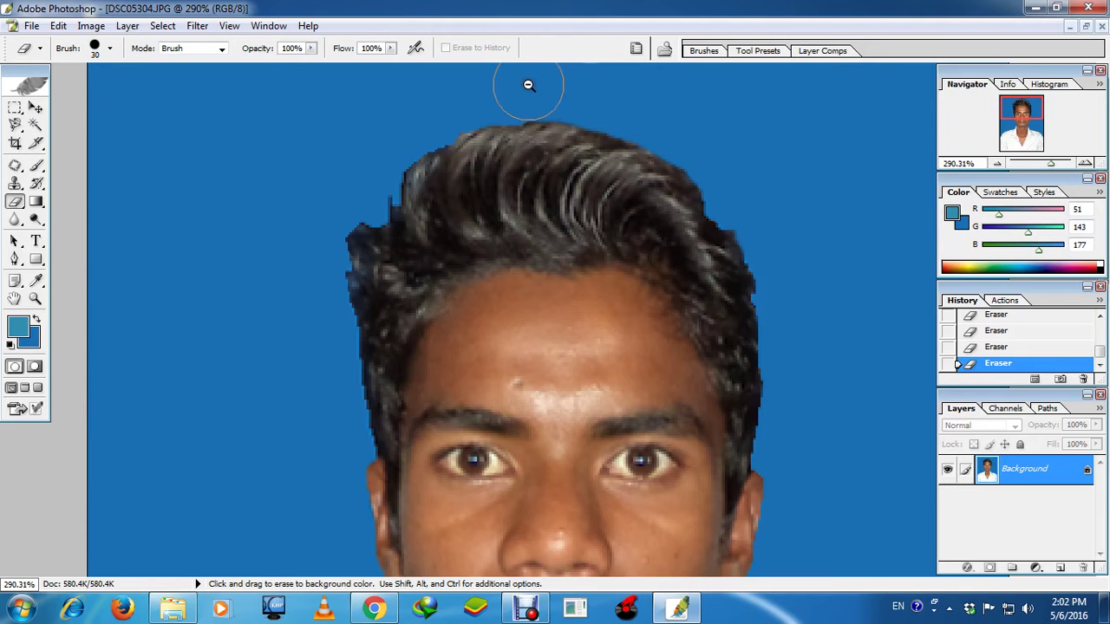
pyautogui.click(445, 105)
pyautogui.moveTo(445, 106)
pyautogui.mouseDown()
pyautogui.moveTo(399, 136)
pyautogui.moveTo(327, 229)
pyautogui.moveTo(318, 315)
pyautogui.mouseUp()
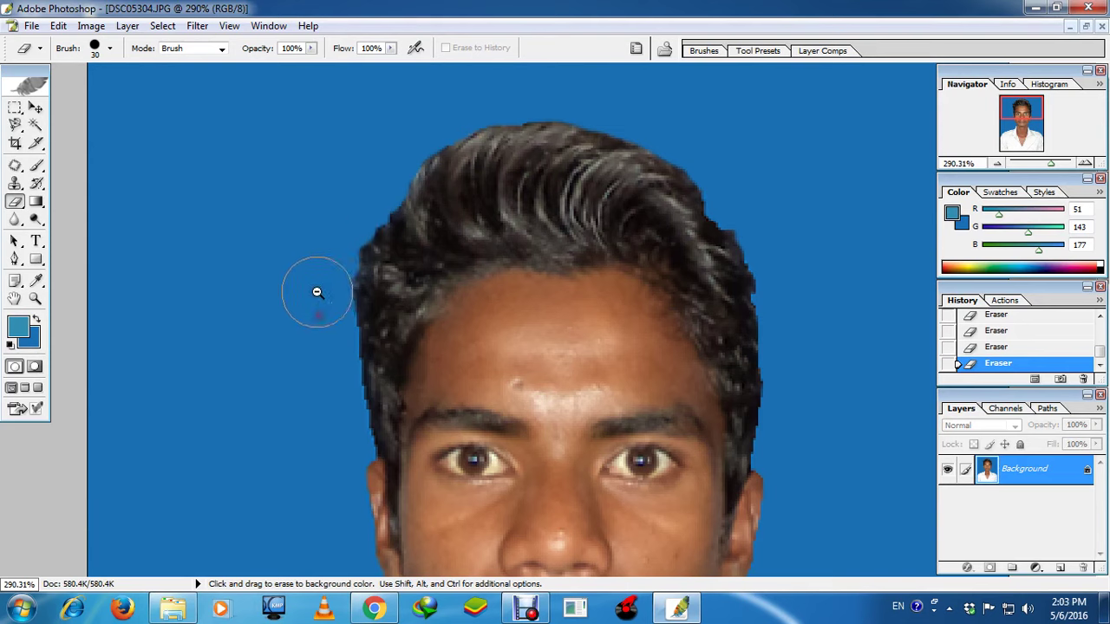
pyautogui.click(331, 233)
pyautogui.moveTo(332, 234); pyautogui.dragTo(382, 169)
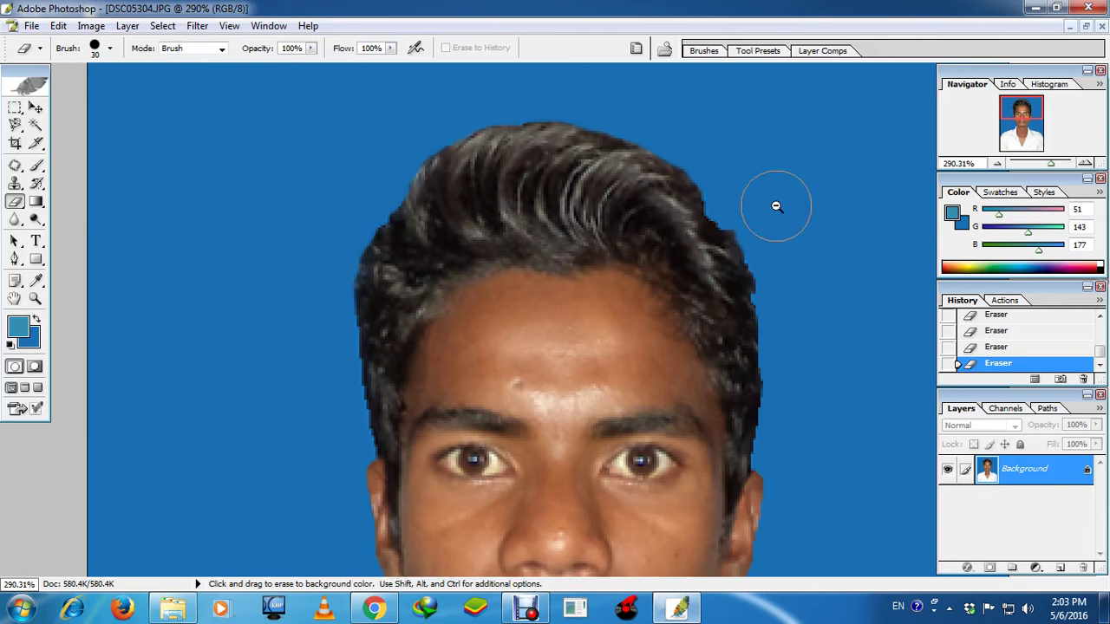
pyautogui.moveTo(762, 217)
pyautogui.mouseDown()
pyautogui.moveTo(790, 282)
pyautogui.moveTo(794, 419)
pyautogui.moveTo(818, 372)
pyautogui.mouseUp()
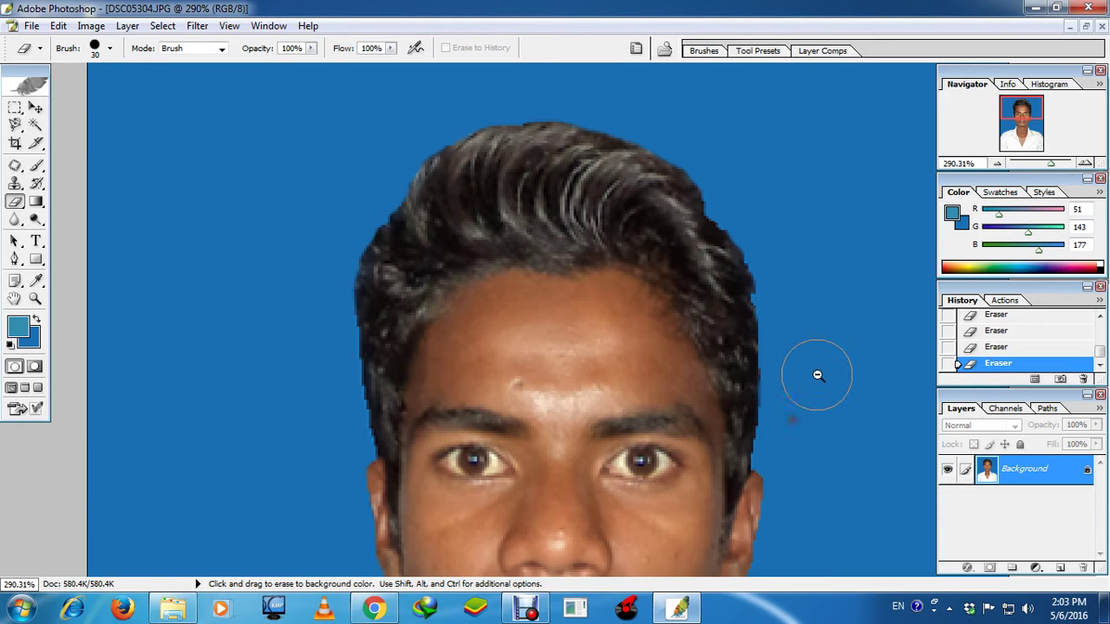
pyautogui.scroll(-6, 606, 322)
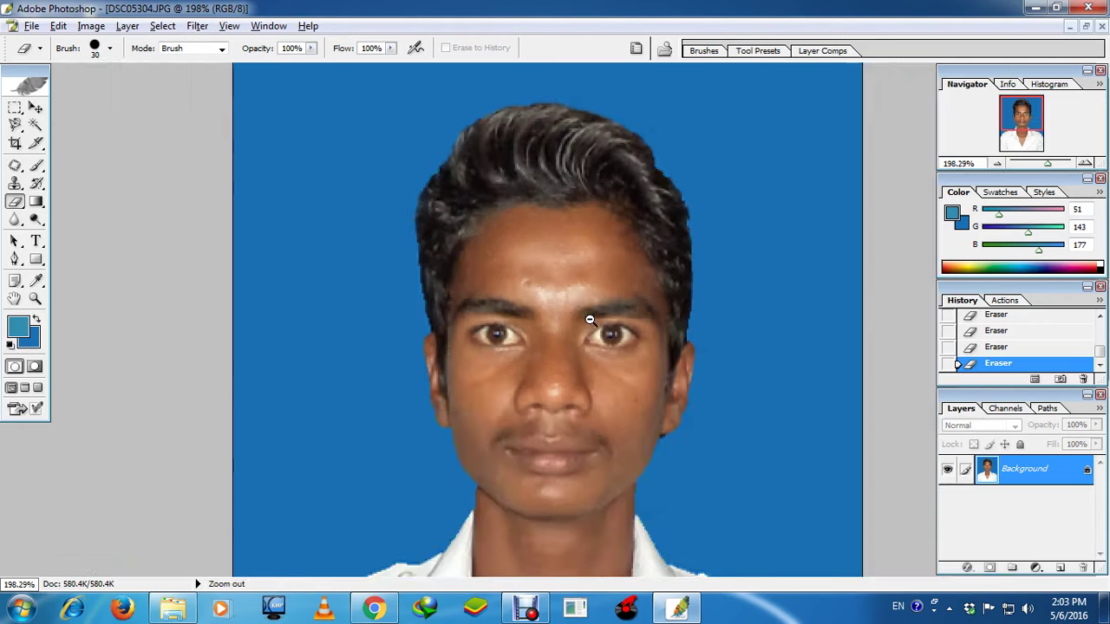
# Step: Examine the cleaned hair outline up close and the whole portrait against the blue backdrop
pyautogui.scroll(-2, 593, 322)
pyautogui.scroll(4, 595, 323)
pyautogui.scroll(1, 596, 324)
pyautogui.scroll(-2, 596, 323)
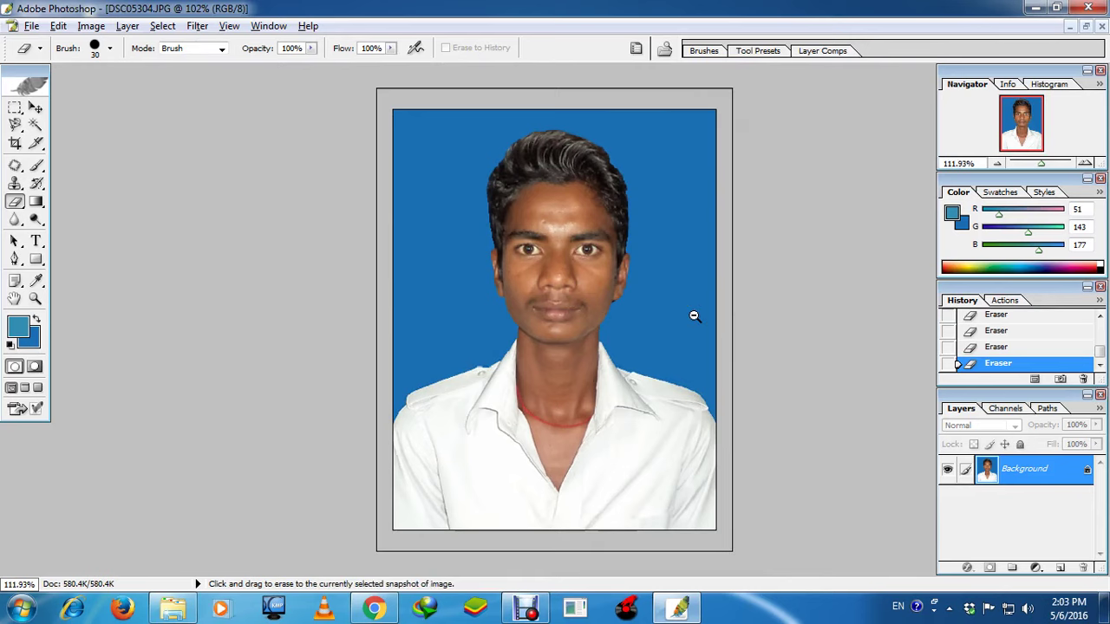
pyautogui.scroll(-2, 694, 318)
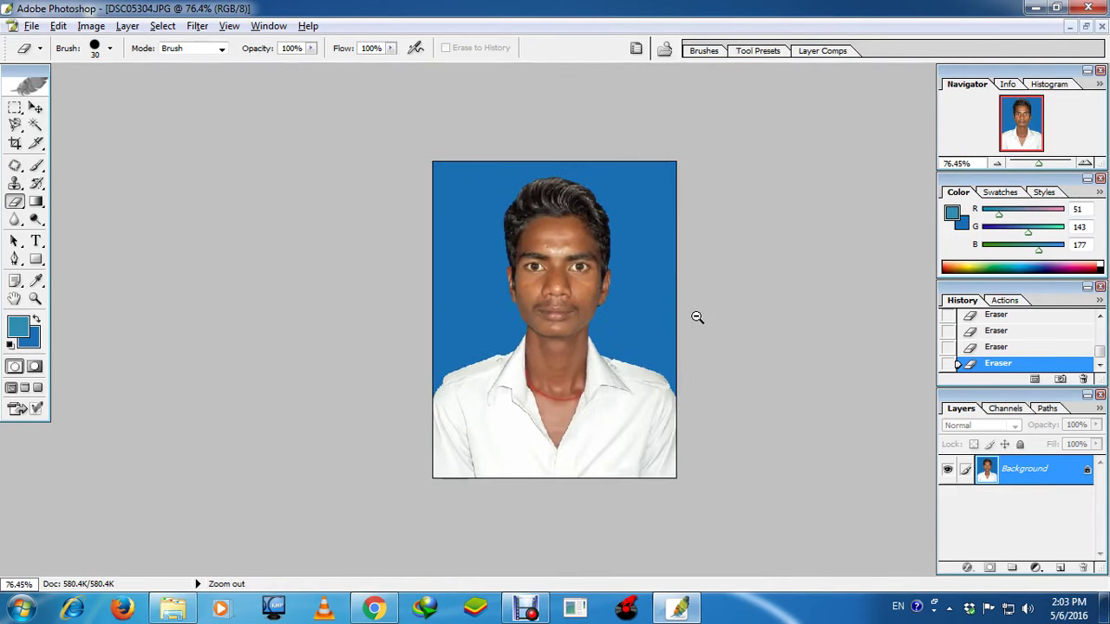
pyautogui.scroll(1, 697, 318)
pyautogui.click(35, 108)
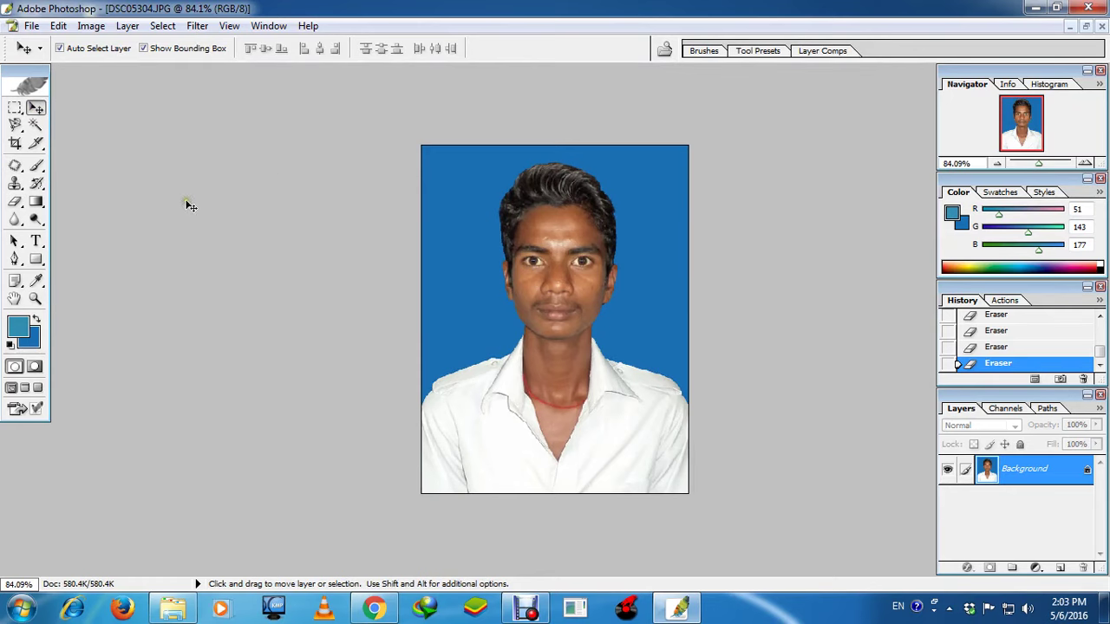
pyautogui.click(15, 144)
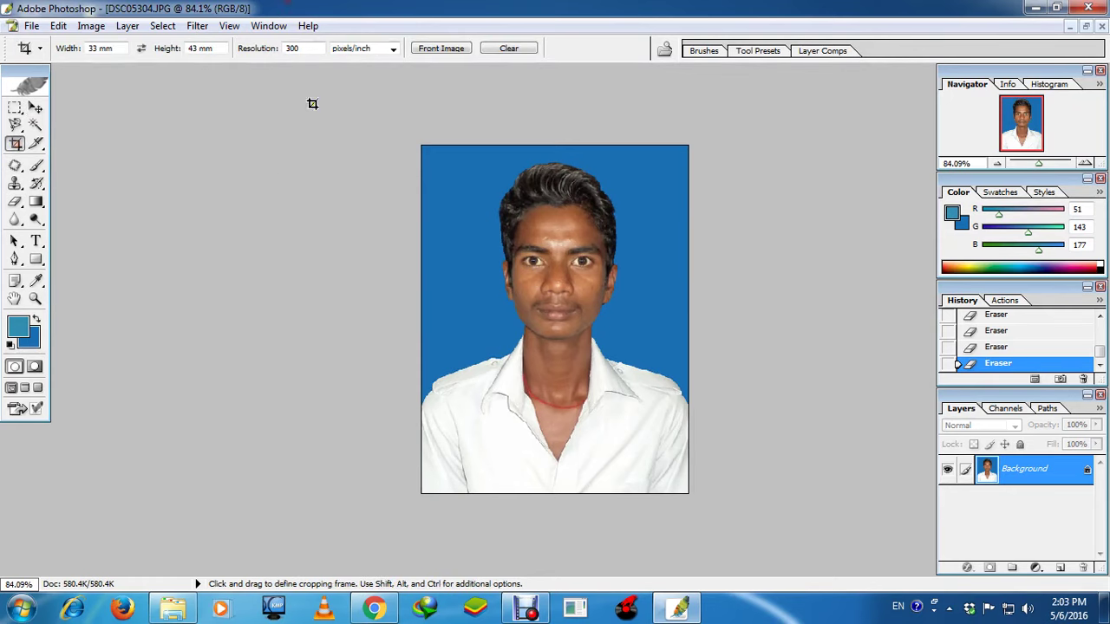
# Step: Brighten the portrait with a Curves adjustment on the RGB channel, placing a point at input 115, output 146
pyautogui.click(91, 26)
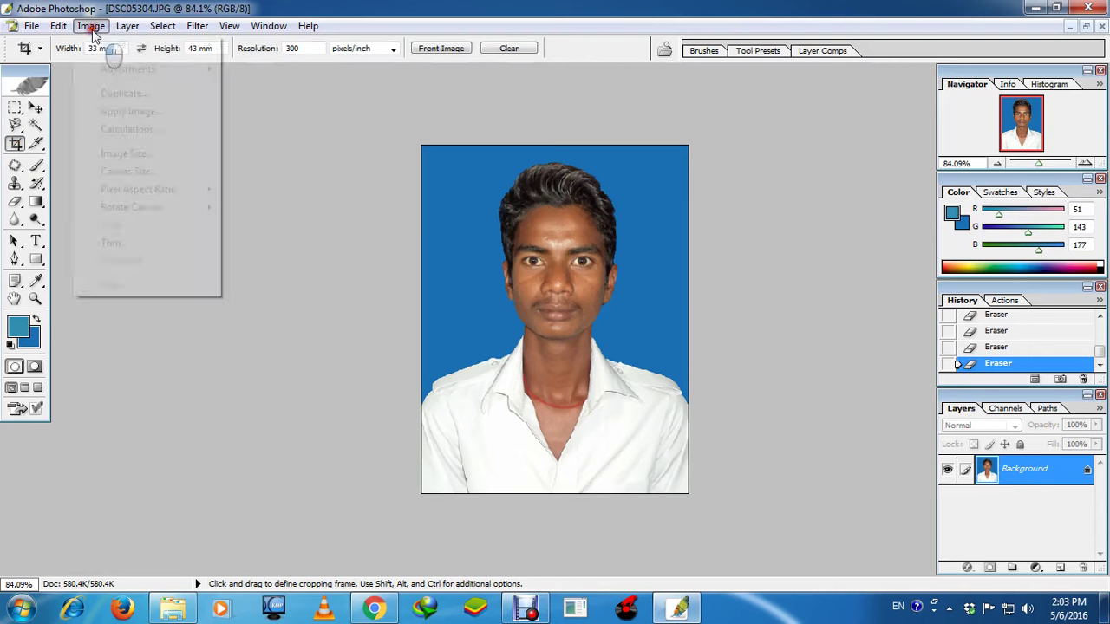
pyautogui.moveTo(177, 75)
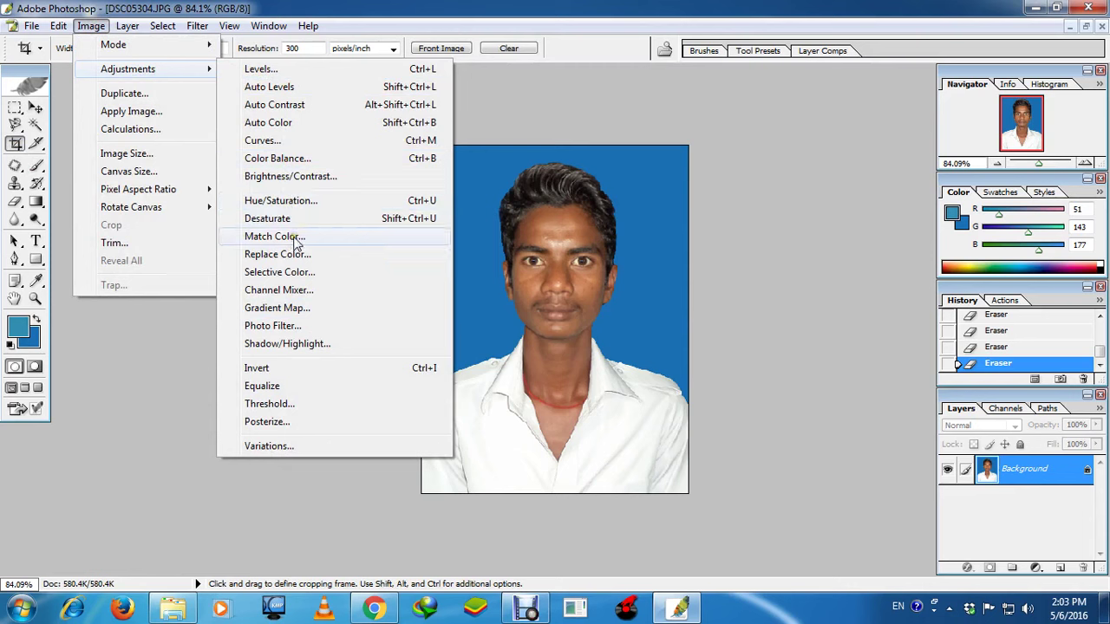
pyautogui.click(300, 143)
pyautogui.moveTo(896, 202); pyautogui.dragTo(218, 138)
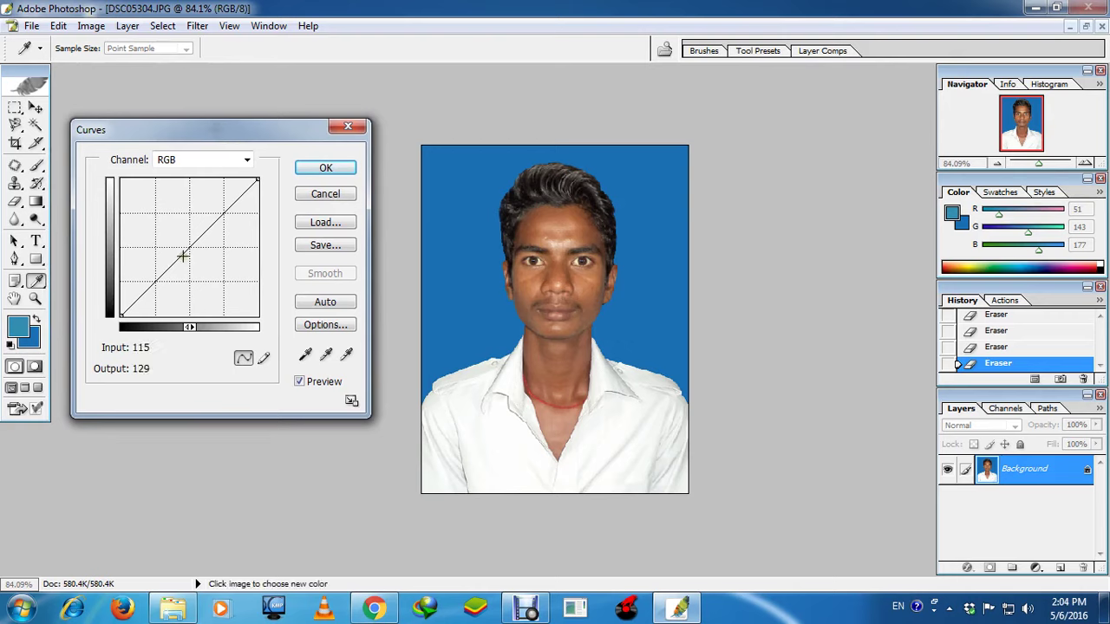
pyautogui.moveTo(188, 248); pyautogui.dragTo(182, 236)
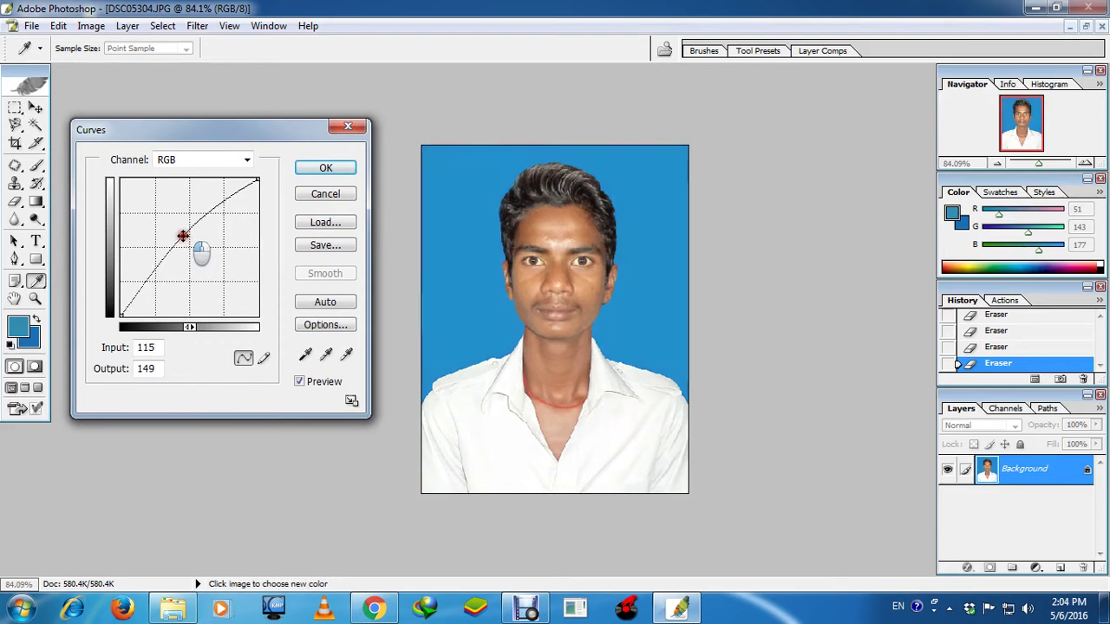
pyautogui.moveTo(182, 236); pyautogui.dragTo(183, 239)
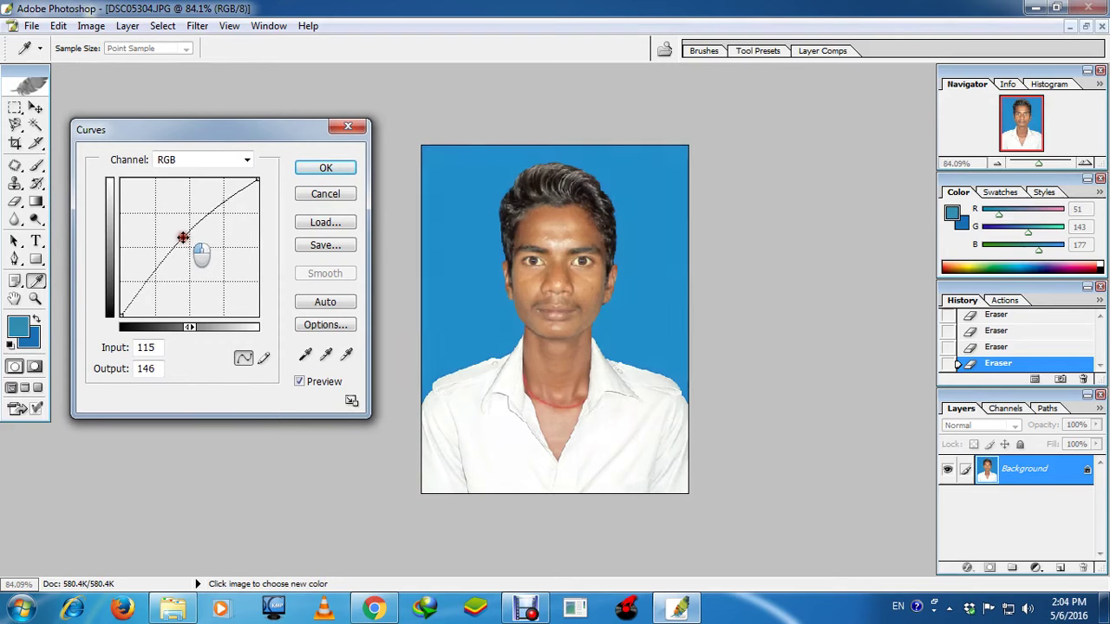
pyautogui.click(319, 169)
pyautogui.press('c')
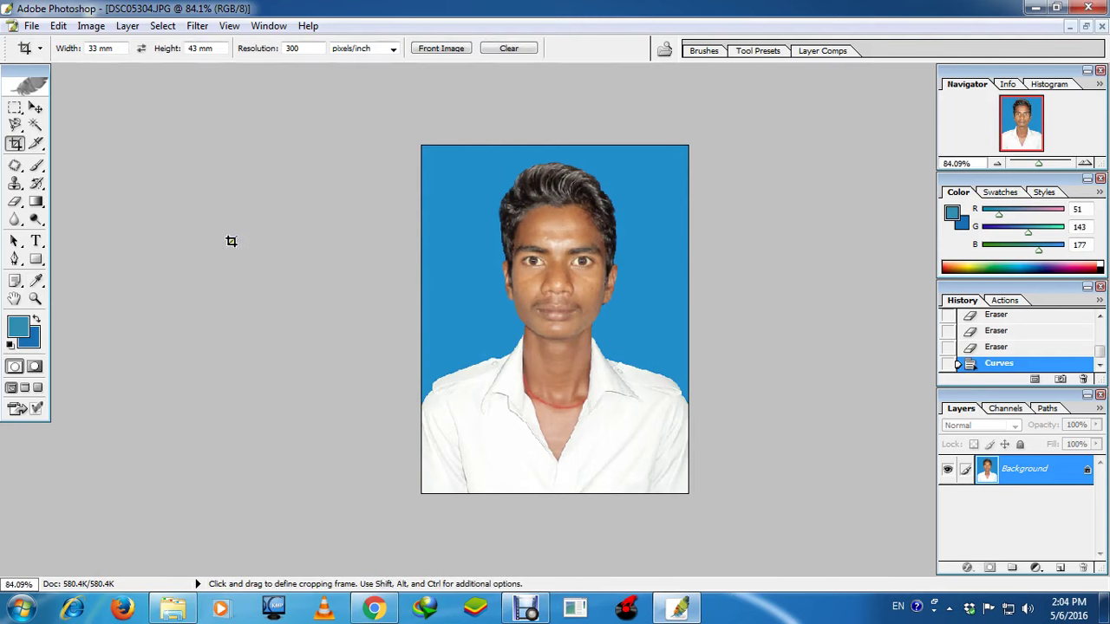
# Step: In Selective Color, set the Reds to Cyan -30, Magenta -32, Yellow -35 and Black -37 percent to lighten the skin
pyautogui.scroll(2, 342, 243)
pyautogui.scroll(-1, 342, 242)
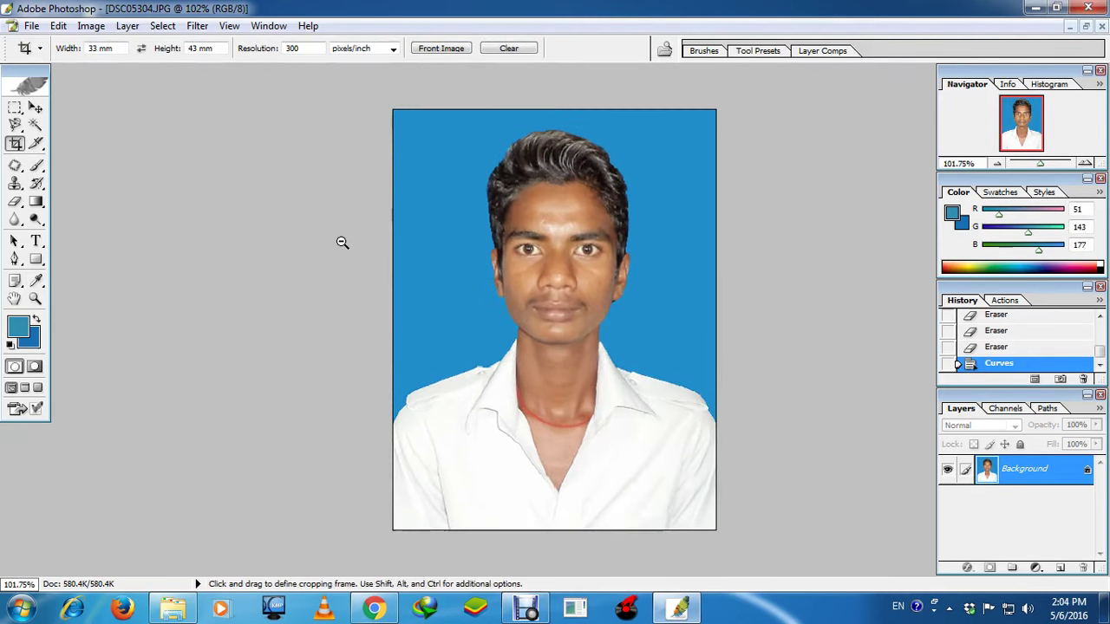
pyautogui.click(91, 26)
pyautogui.moveTo(113, 70)
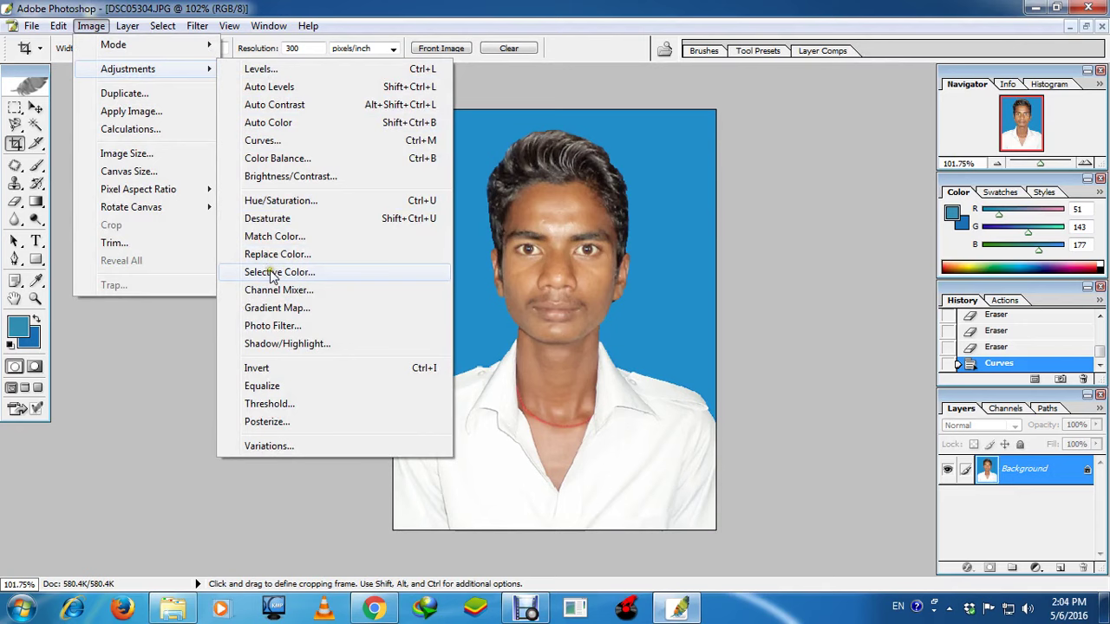
pyautogui.click(271, 273)
pyautogui.moveTo(566, 203); pyautogui.dragTo(236, 201)
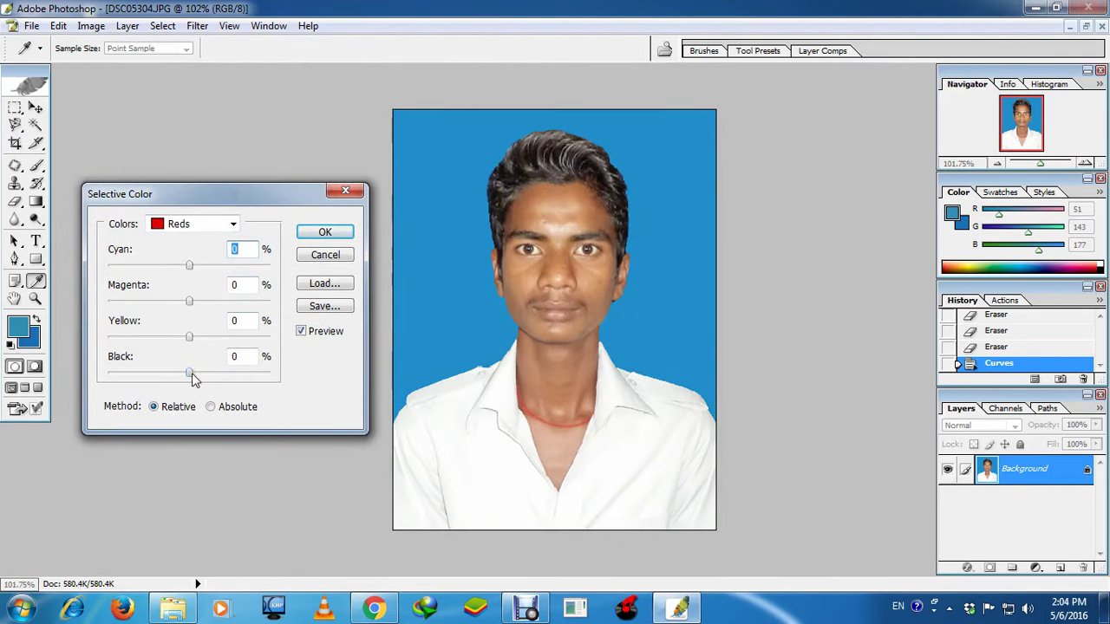
pyautogui.moveTo(189, 374); pyautogui.dragTo(137, 376)
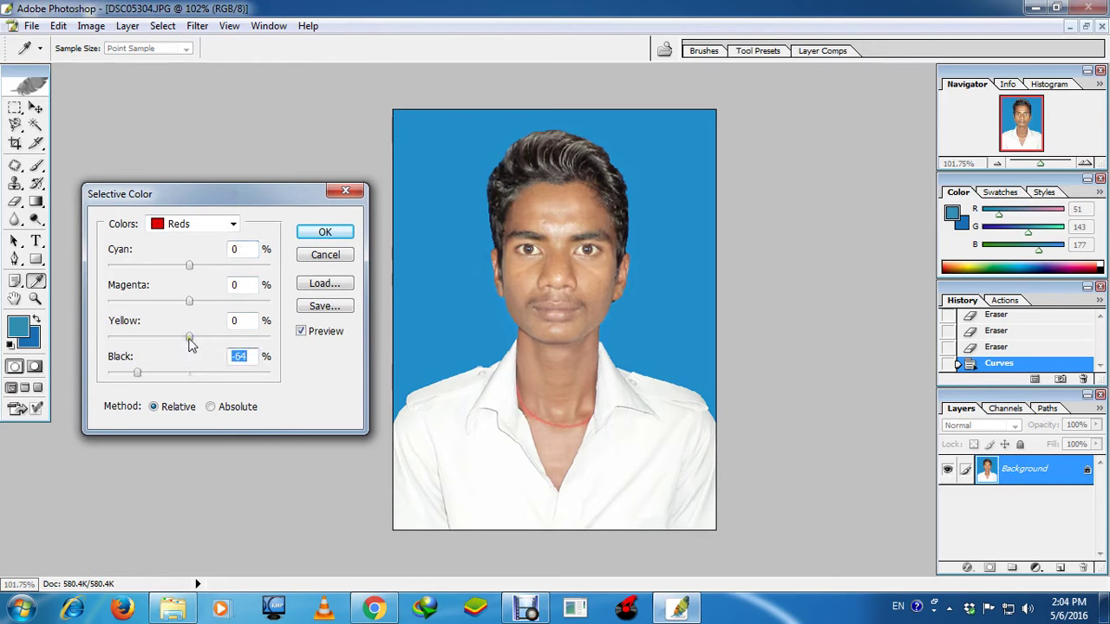
pyautogui.moveTo(191, 344); pyautogui.dragTo(158, 378)
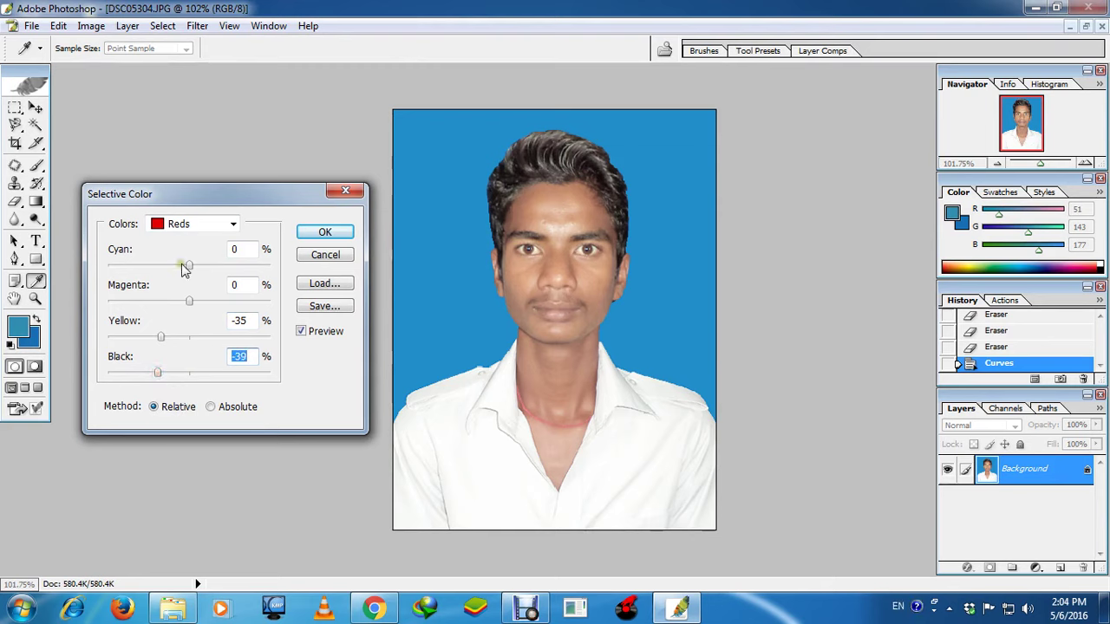
pyautogui.moveTo(187, 302); pyautogui.dragTo(163, 301)
pyautogui.moveTo(189, 268); pyautogui.dragTo(165, 268)
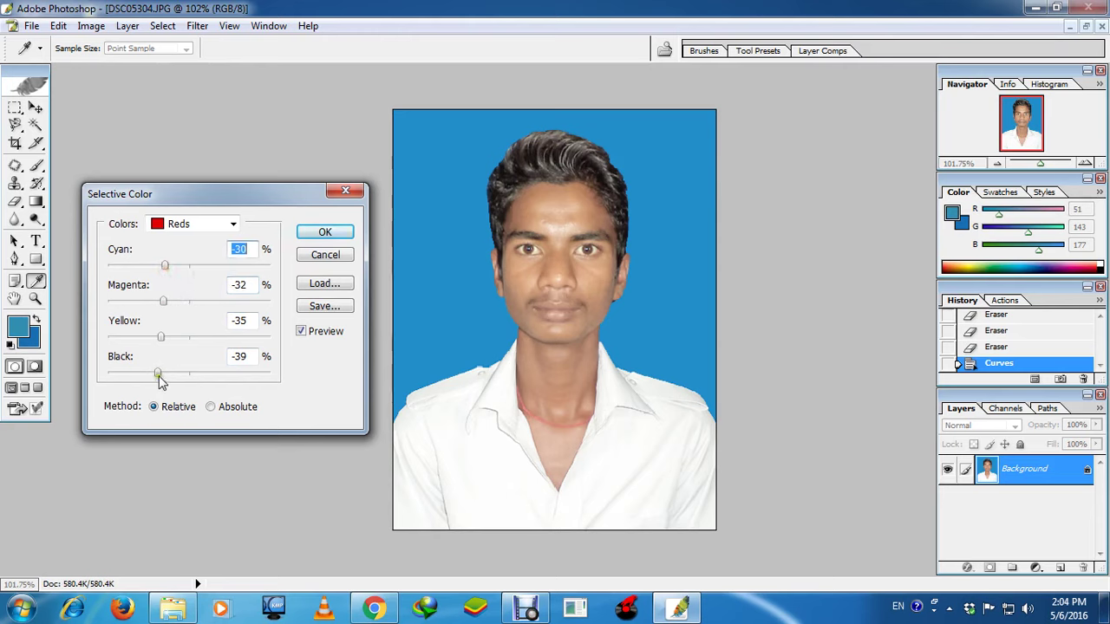
pyautogui.moveTo(161, 381); pyautogui.dragTo(163, 379)
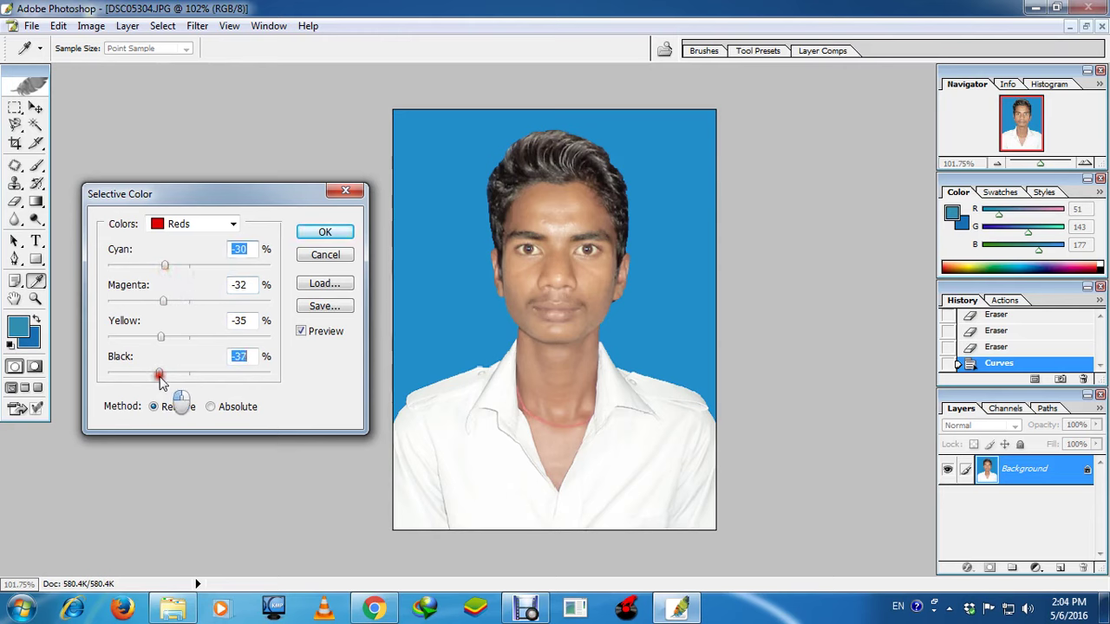
# Step: Set Black to +12 percent for the Blacks range and apply the Selective Color adjustment
pyautogui.click(220, 227)
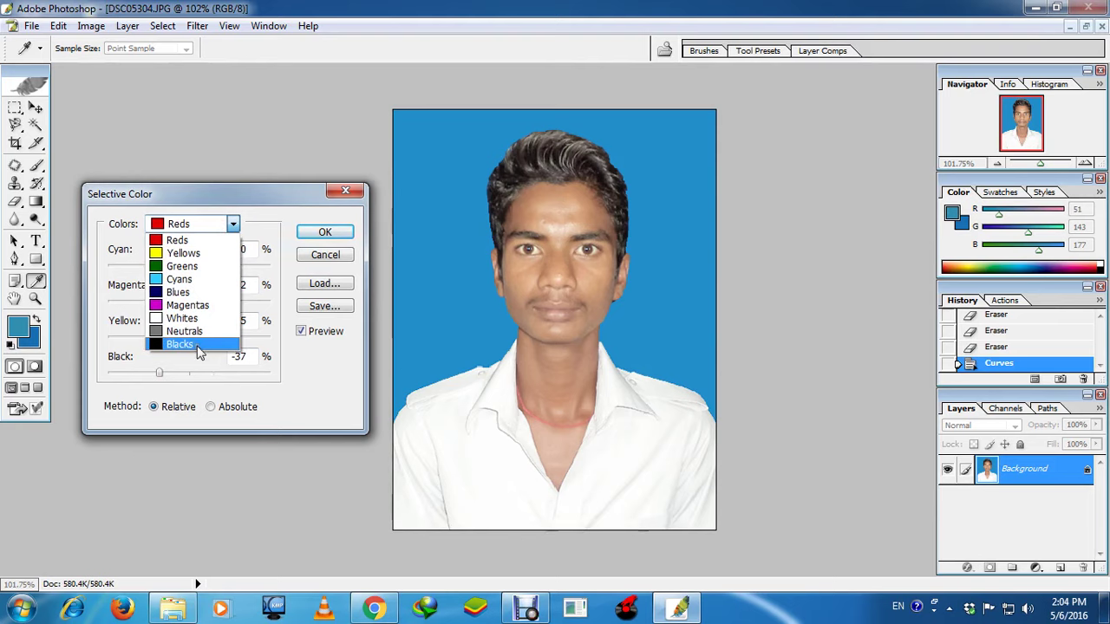
pyautogui.click(198, 345)
pyautogui.moveTo(191, 373); pyautogui.dragTo(198, 373)
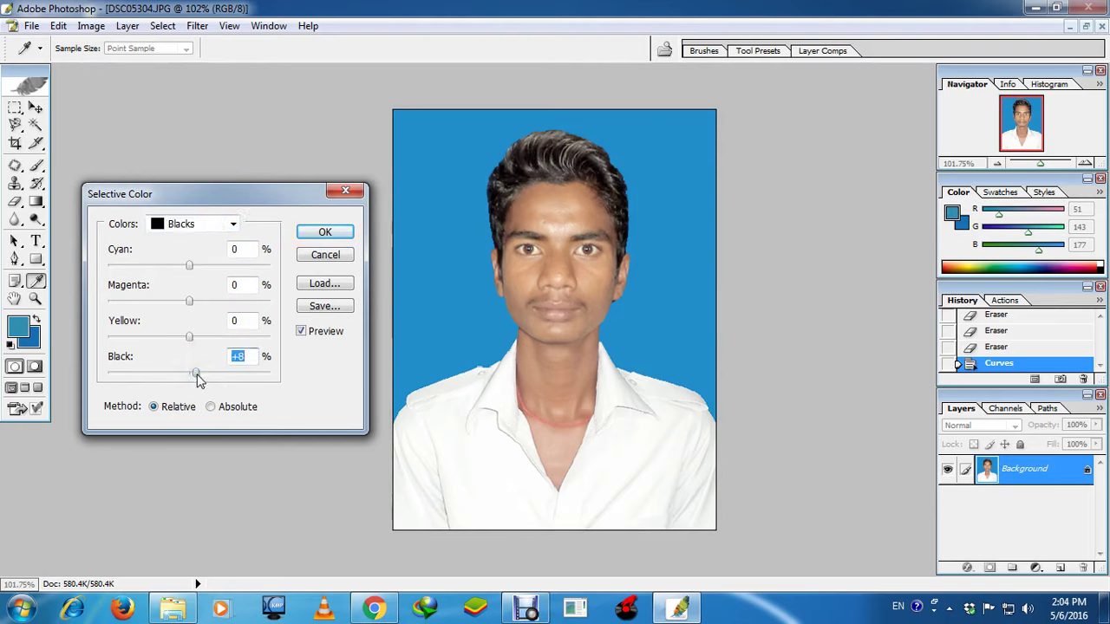
pyautogui.moveTo(197, 377); pyautogui.dragTo(200, 376)
pyautogui.moveTo(200, 376); pyautogui.dragTo(199, 377)
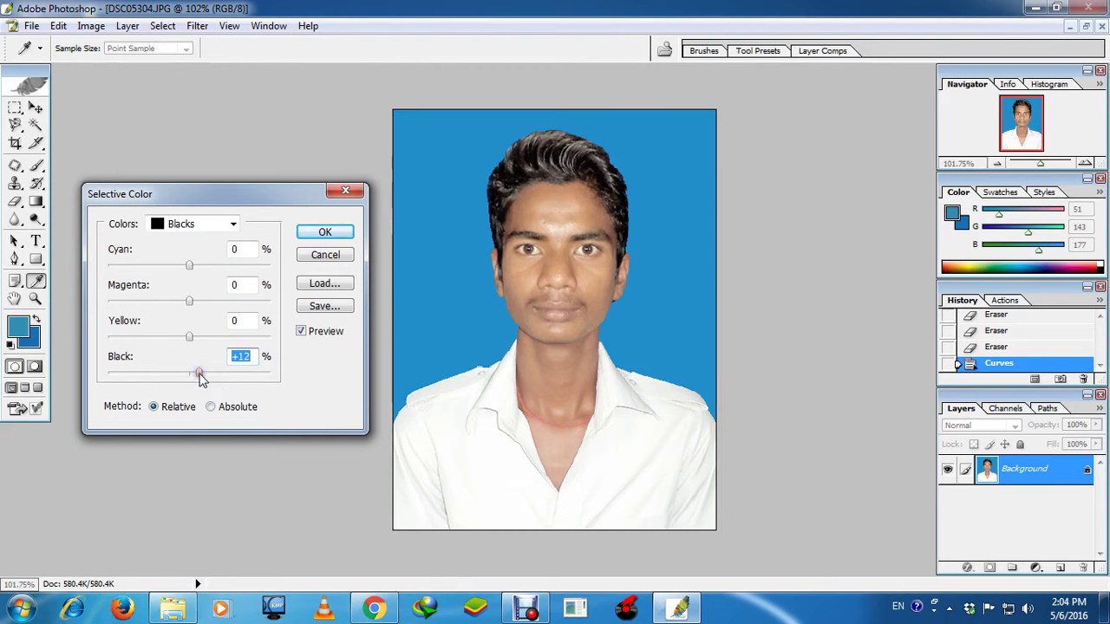
pyautogui.click(323, 232)
pyautogui.press('c')
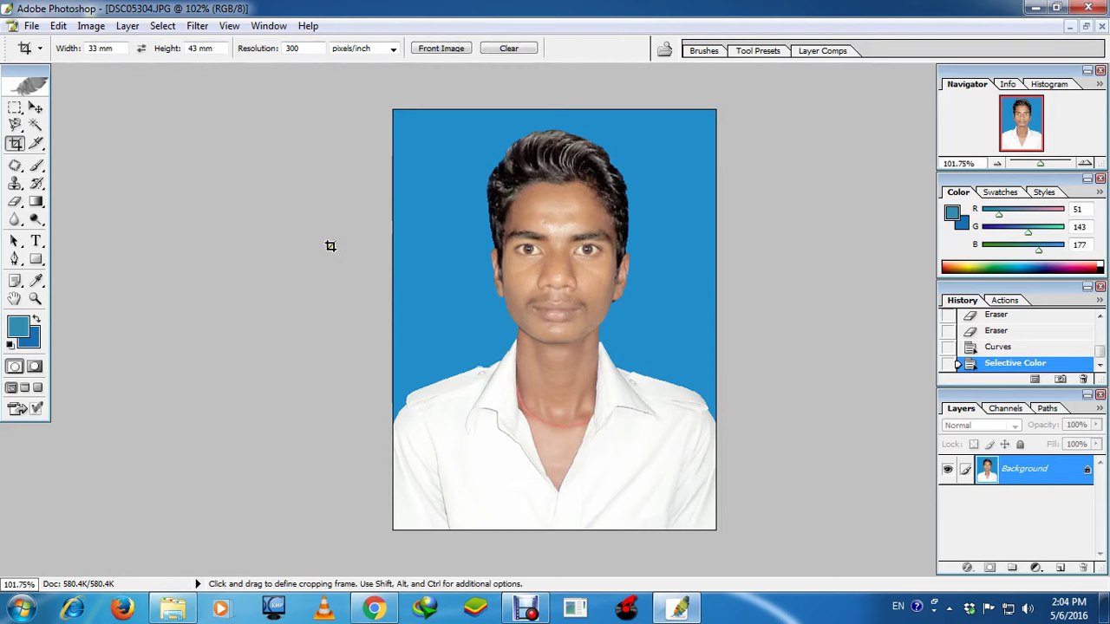
# Step: Darken the subject's hair from side to side and across the top with the Burn tool at Midtones, 50% exposure
pyautogui.scroll(7, 356, 244)
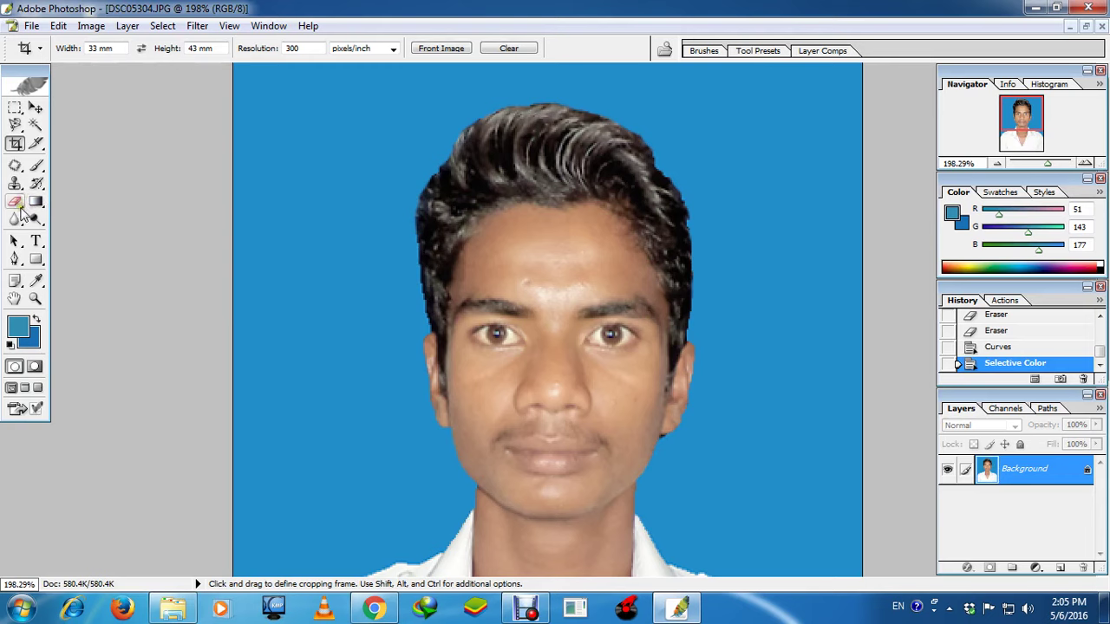
pyautogui.click(40, 223)
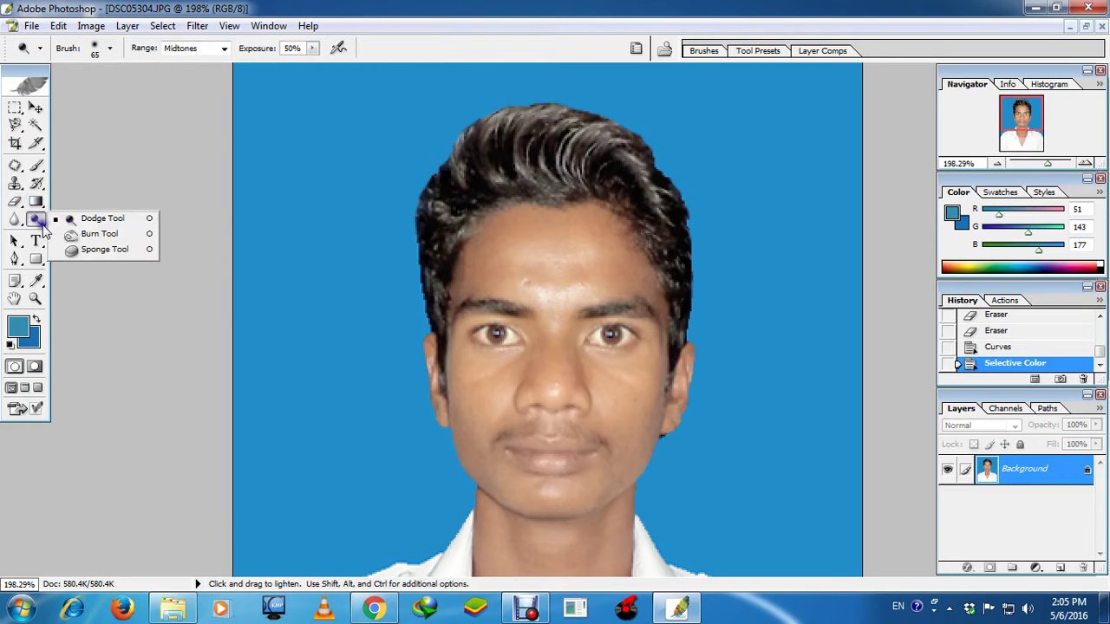
pyautogui.click(91, 236)
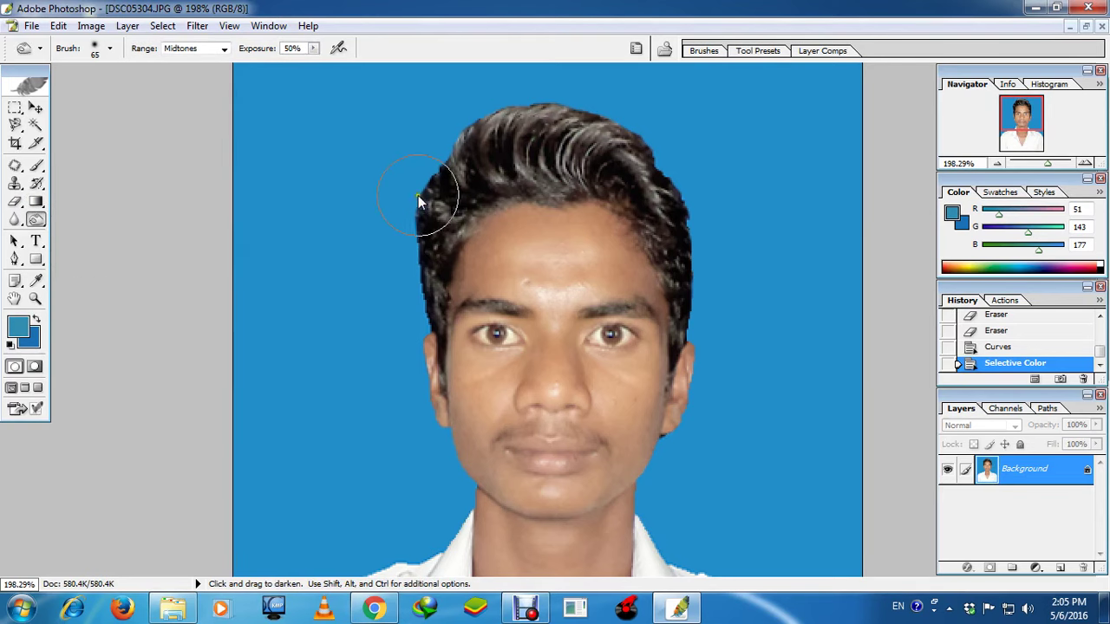
pyautogui.press('[')
pyautogui.press('[')
pyautogui.moveTo(418, 201)
pyautogui.mouseDown()
pyautogui.moveTo(516, 202)
pyautogui.moveTo(545, 162)
pyautogui.moveTo(471, 162)
pyautogui.moveTo(526, 172)
pyautogui.moveTo(606, 144)
pyautogui.moveTo(659, 202)
pyautogui.moveTo(640, 168)
pyautogui.moveTo(648, 195)
pyautogui.mouseUp()
pyautogui.moveTo(574, 132)
pyautogui.mouseDown()
pyautogui.moveTo(597, 137)
pyautogui.moveTo(526, 124)
pyautogui.moveTo(489, 141)
pyautogui.moveTo(486, 154)
pyautogui.moveTo(555, 179)
pyautogui.moveTo(533, 199)
pyautogui.moveTo(478, 200)
pyautogui.moveTo(431, 297)
pyautogui.moveTo(466, 208)
pyautogui.moveTo(436, 211)
pyautogui.moveTo(461, 191)
pyautogui.mouseUp()
# Step: Burn the remaining lighter strands along the top and right side of the hair with a size 20 brush
pyautogui.press('[')
pyautogui.press('[')
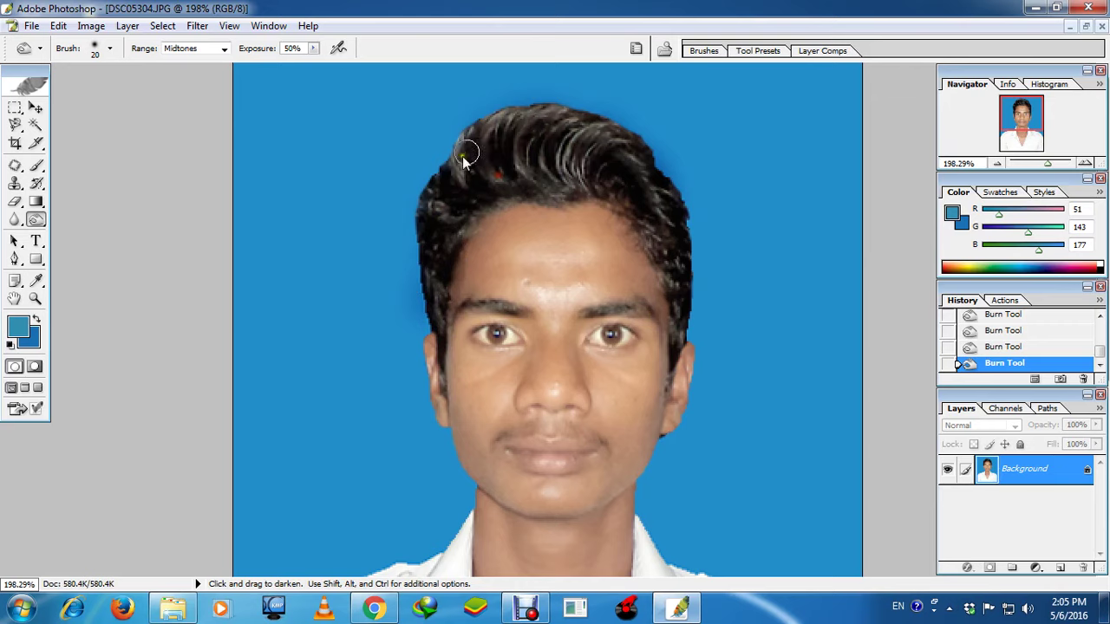
pyautogui.moveTo(458, 144)
pyautogui.mouseDown()
pyautogui.moveTo(512, 118)
pyautogui.moveTo(569, 119)
pyautogui.moveTo(628, 147)
pyautogui.moveTo(672, 218)
pyautogui.moveTo(598, 173)
pyautogui.moveTo(569, 172)
pyautogui.moveTo(573, 149)
pyautogui.moveTo(511, 170)
pyautogui.moveTo(531, 190)
pyautogui.moveTo(548, 182)
pyautogui.moveTo(474, 213)
pyautogui.moveTo(652, 226)
pyautogui.moveTo(678, 304)
pyautogui.mouseUp()
pyautogui.moveTo(678, 352)
pyautogui.mouseDown()
pyautogui.moveTo(434, 311)
pyautogui.moveTo(451, 227)
pyautogui.moveTo(446, 248)
pyautogui.moveTo(531, 160)
pyautogui.moveTo(559, 176)
pyautogui.moveTo(544, 140)
pyautogui.moveTo(548, 108)
pyautogui.moveTo(474, 111)
pyautogui.moveTo(459, 127)
pyautogui.moveTo(486, 131)
pyautogui.moveTo(466, 145)
pyautogui.moveTo(560, 117)
pyautogui.mouseUp()
pyautogui.moveTo(625, 144); pyautogui.dragTo(674, 193)
pyautogui.scroll(-1, 674, 193)
pyautogui.scroll(3, 674, 199)
pyautogui.scroll(-1, 680, 197)
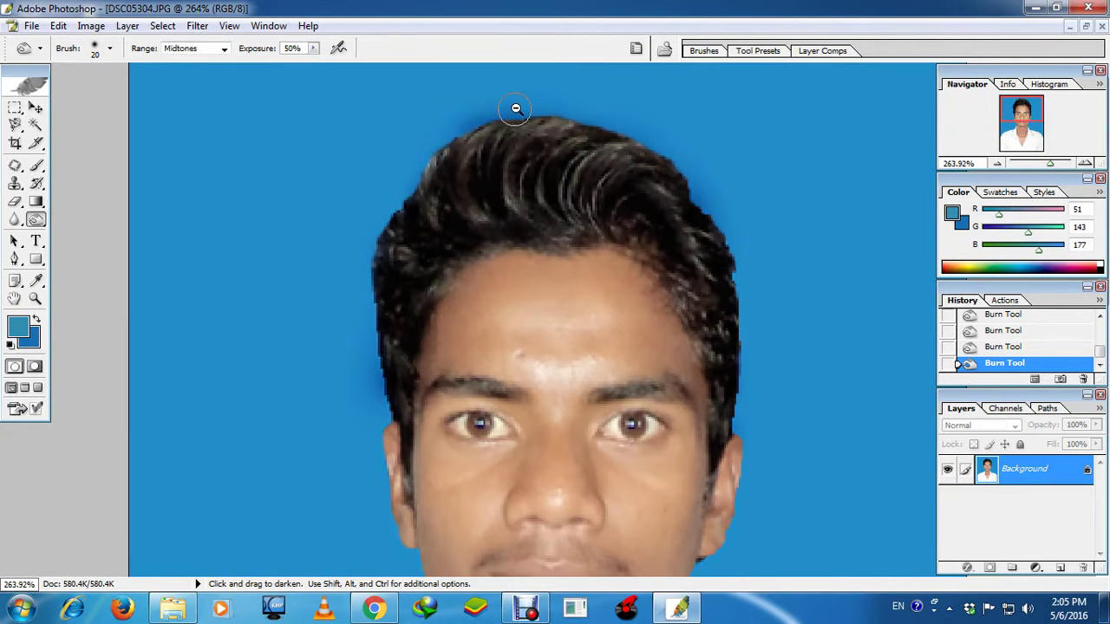
# Step: Select the blue backdrop with the Magic Wand at tolerance 32, clear it to the solid background color, and deselect
pyautogui.scroll(-4, 642, 233)
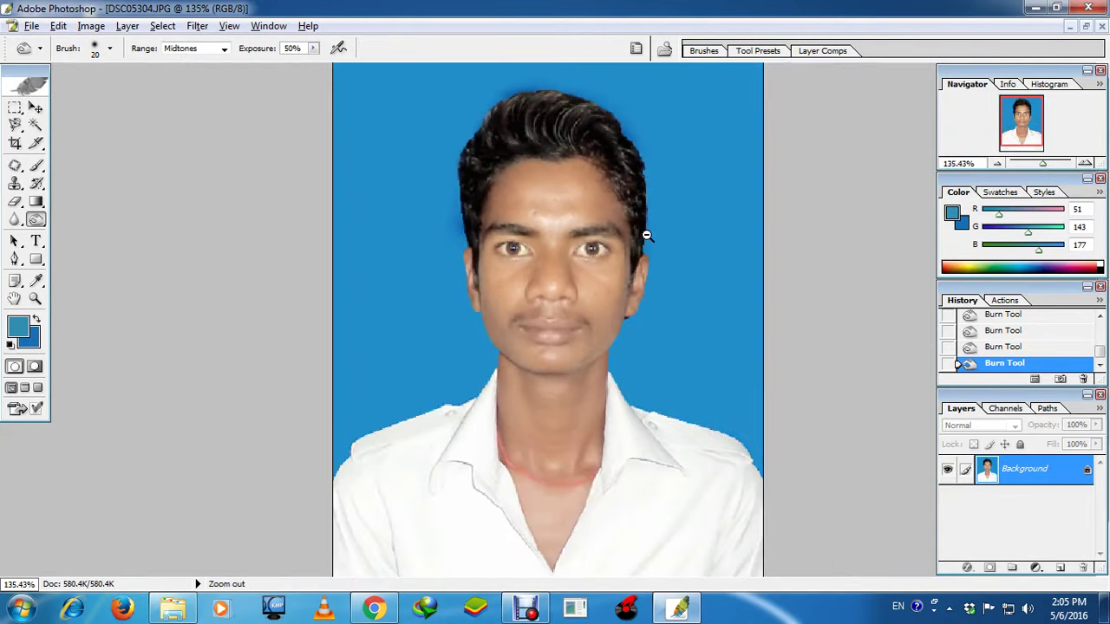
pyautogui.scroll(1, 648, 235)
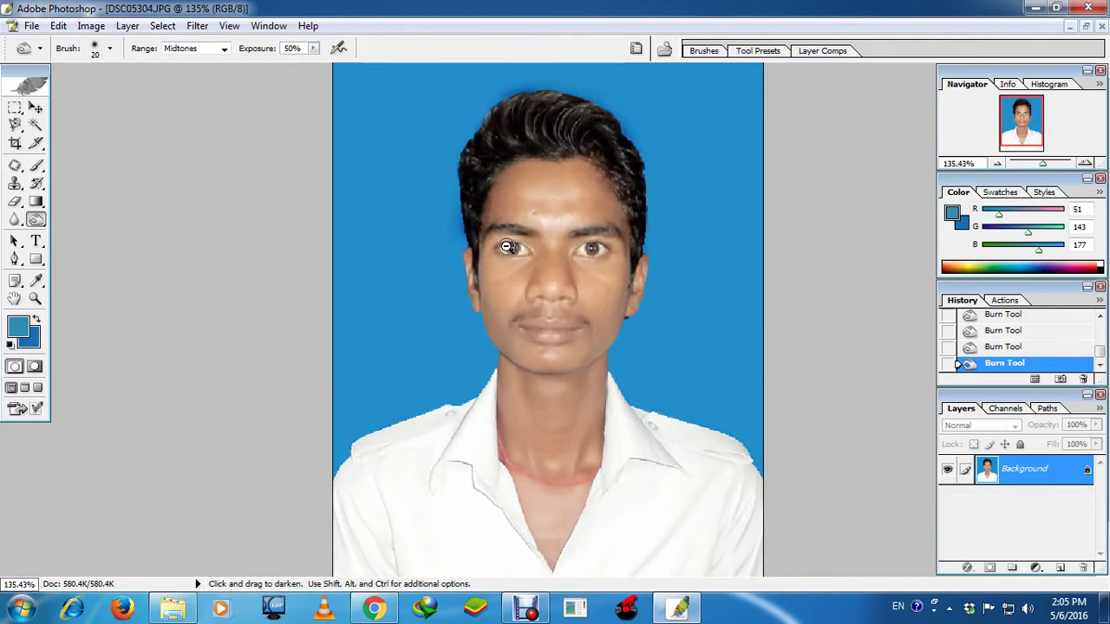
pyautogui.click(37, 126)
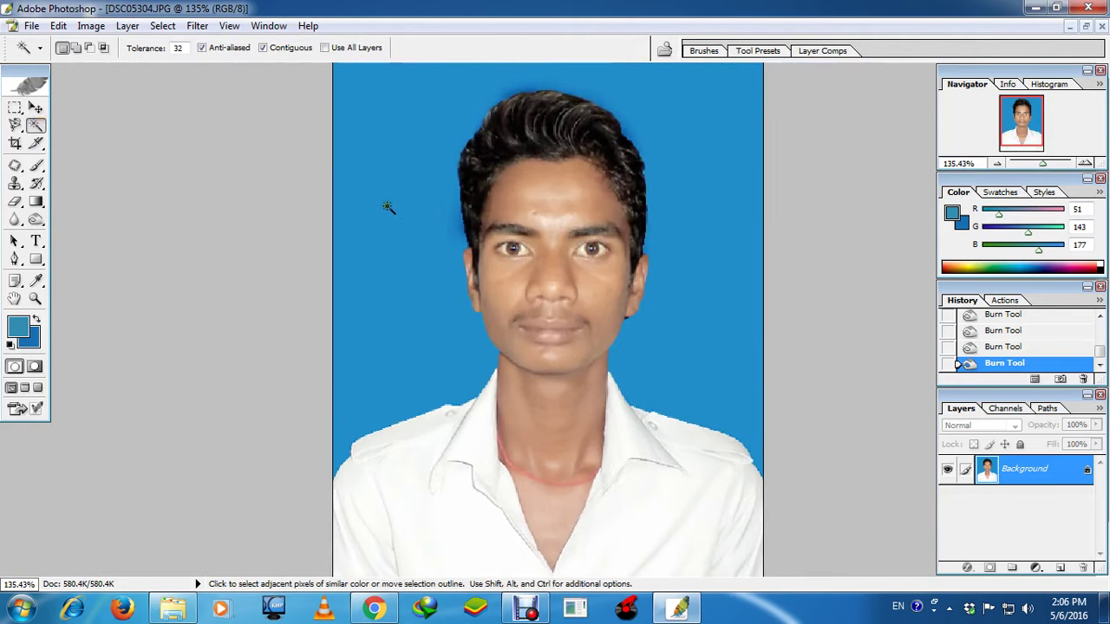
pyautogui.click(387, 206)
pyautogui.scroll(-1, 488, 253)
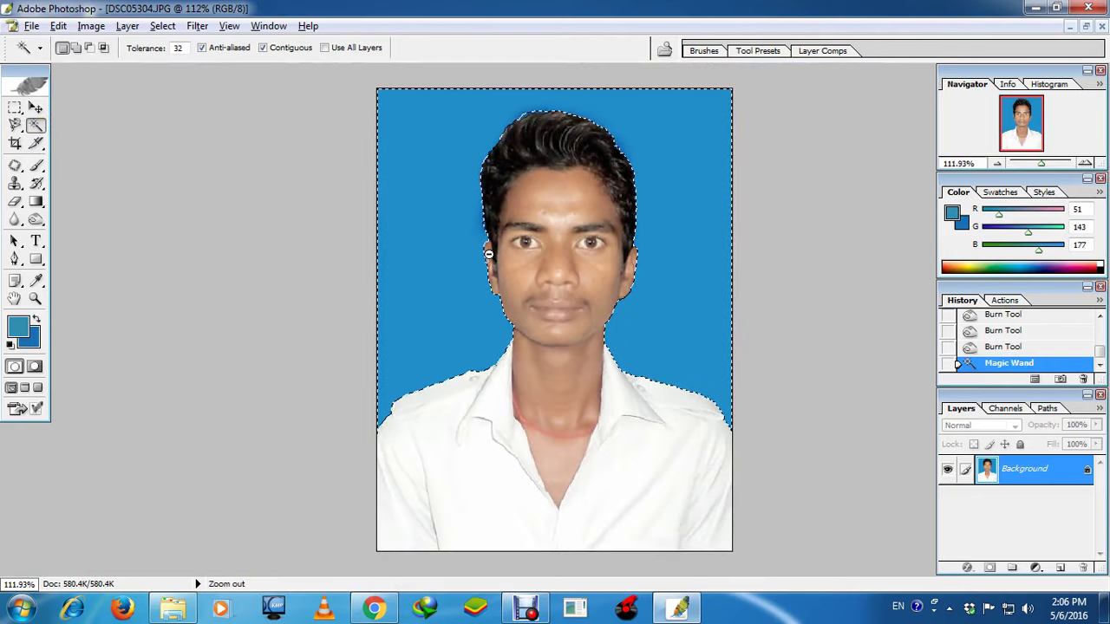
pyautogui.keyDown('shift'); pyautogui.click(422, 243); pyautogui.keyUp('shift')
pyautogui.keyDown('shift'); pyautogui.click(420, 242); pyautogui.keyUp('shift')
pyautogui.keyDown('shift'); pyautogui.click(420, 243); pyautogui.keyUp('shift')
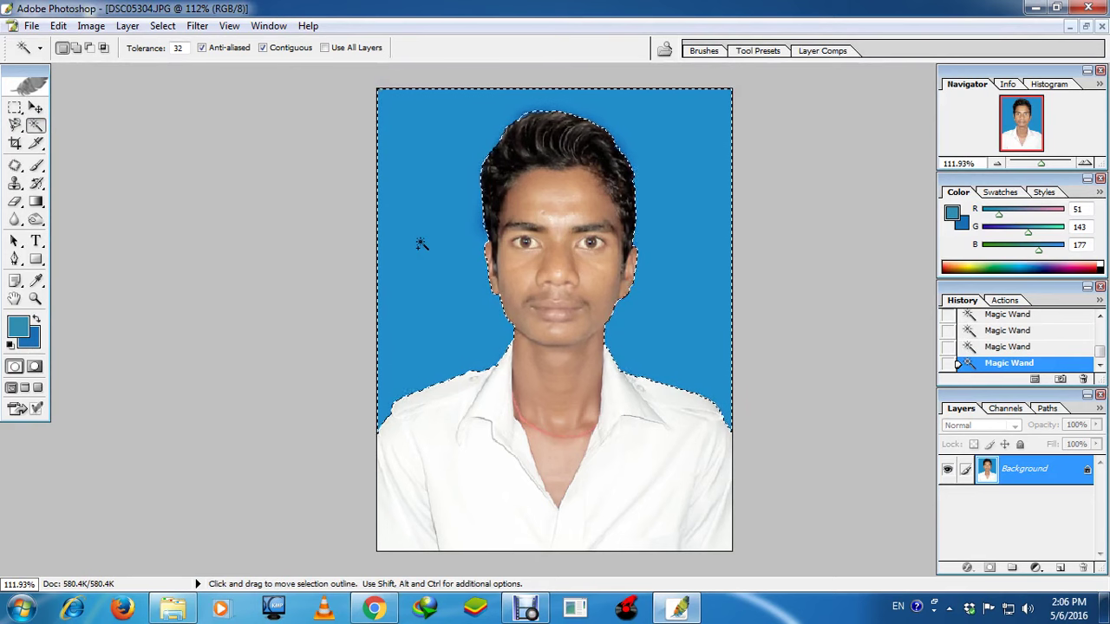
pyautogui.press('Delete')
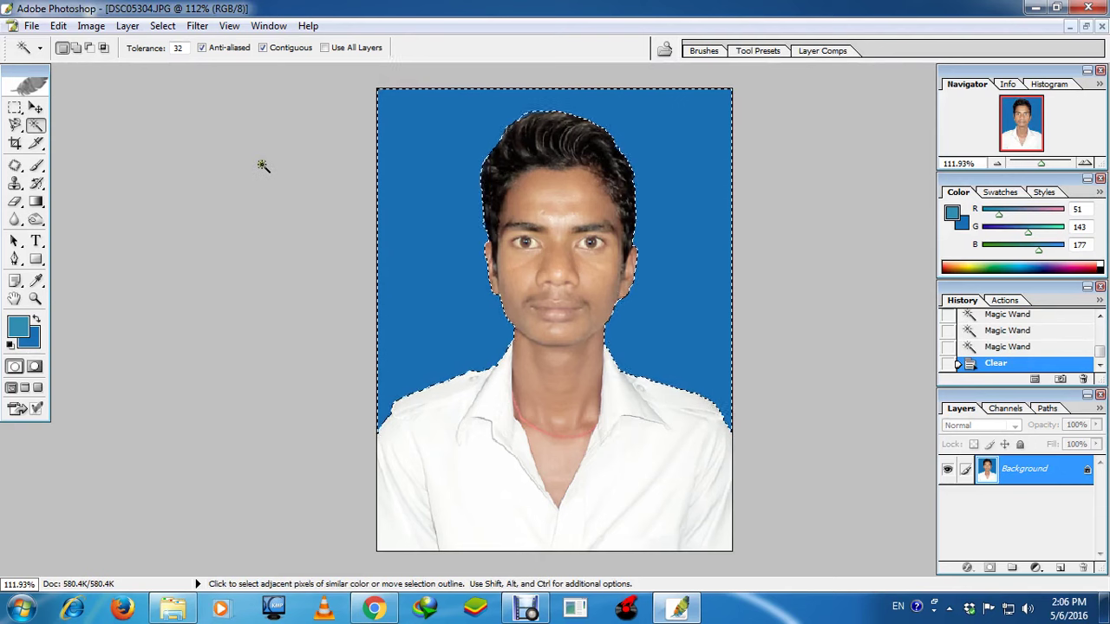
pyautogui.press('c')
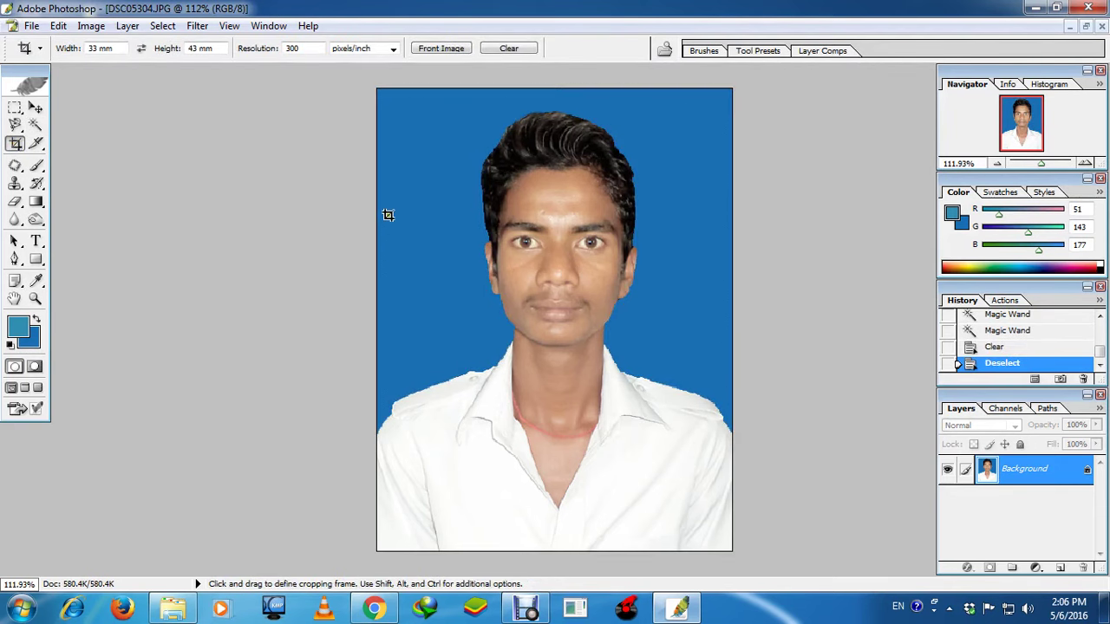
# Step: Brighten the whole photo with Curves by raising the RGB midpoint from input 120 to output 132
pyautogui.scroll(-3, 394, 216)
pyautogui.scroll(3, 396, 218)
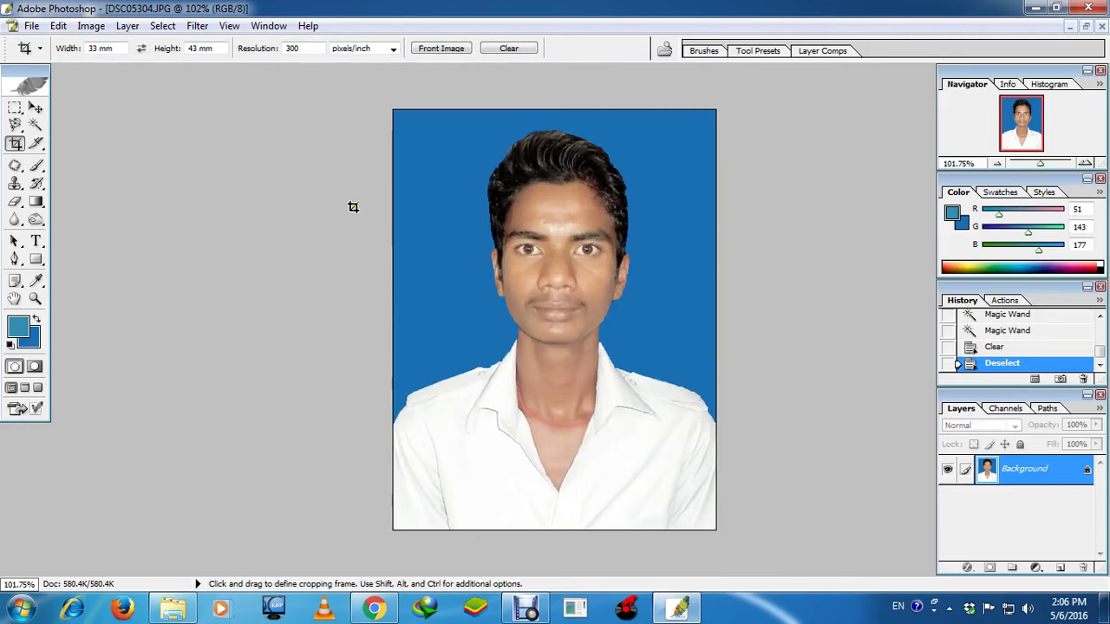
pyautogui.hotkey('ctrl', 'm')
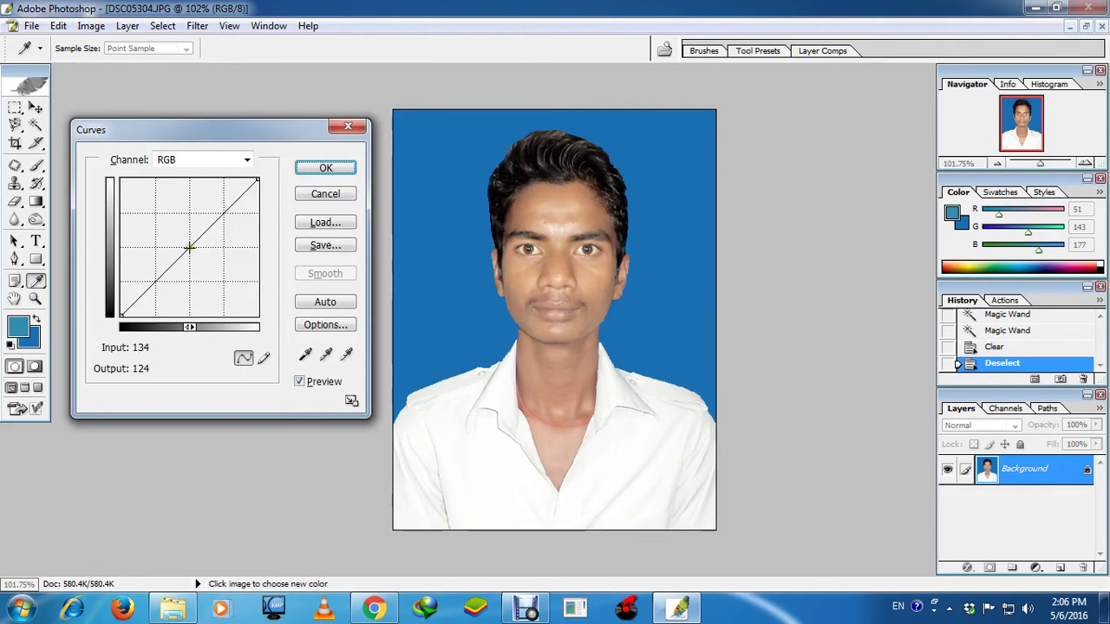
pyautogui.moveTo(189, 248); pyautogui.dragTo(184, 242)
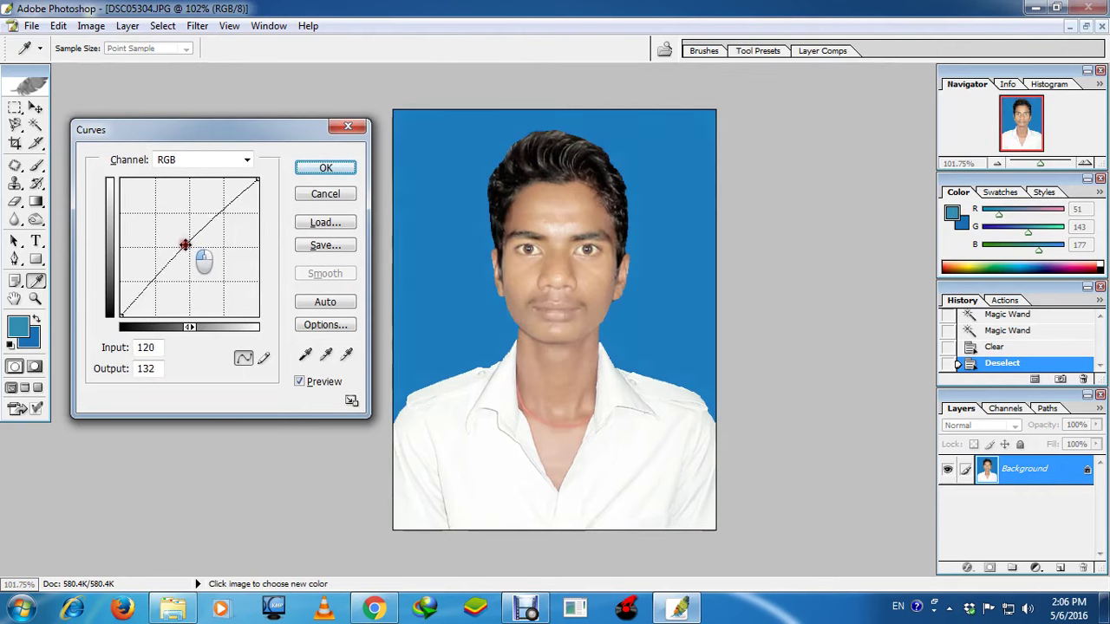
pyautogui.click(338, 167)
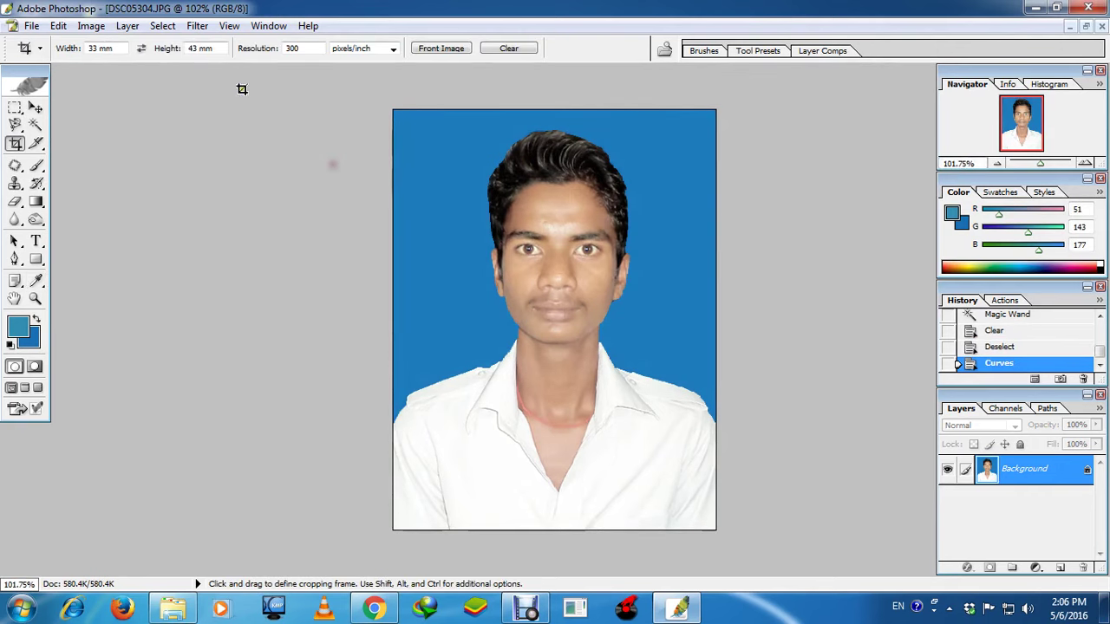
# Step: Apply Selective Color with Black at -14 percent for the Reds and +3 percent for the Blacks
pyautogui.click(91, 26)
pyautogui.moveTo(142, 67)
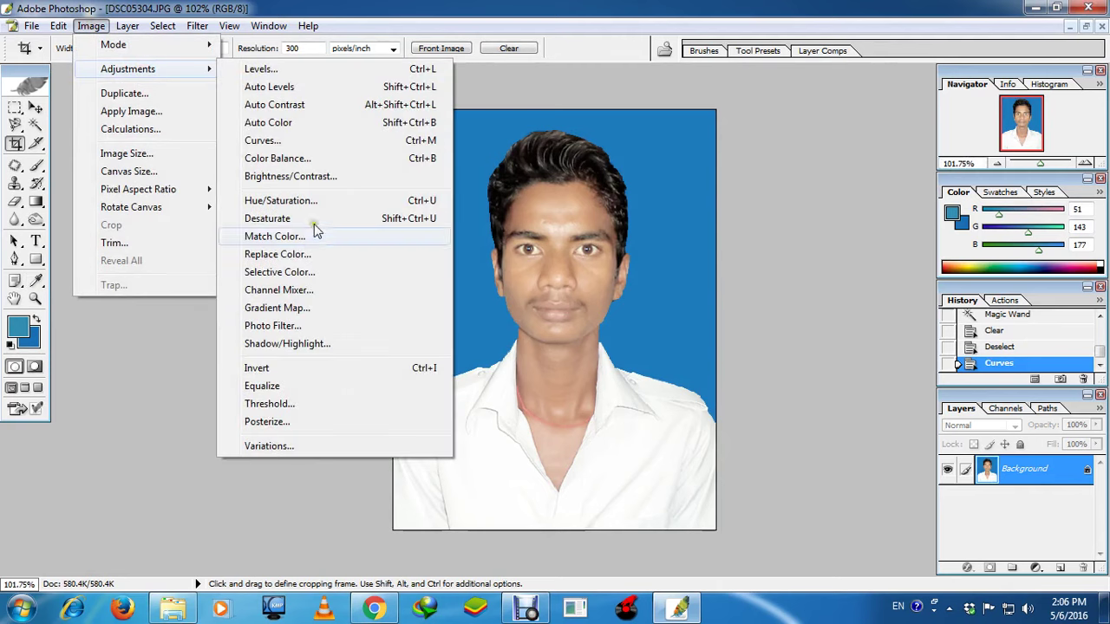
pyautogui.click(281, 272)
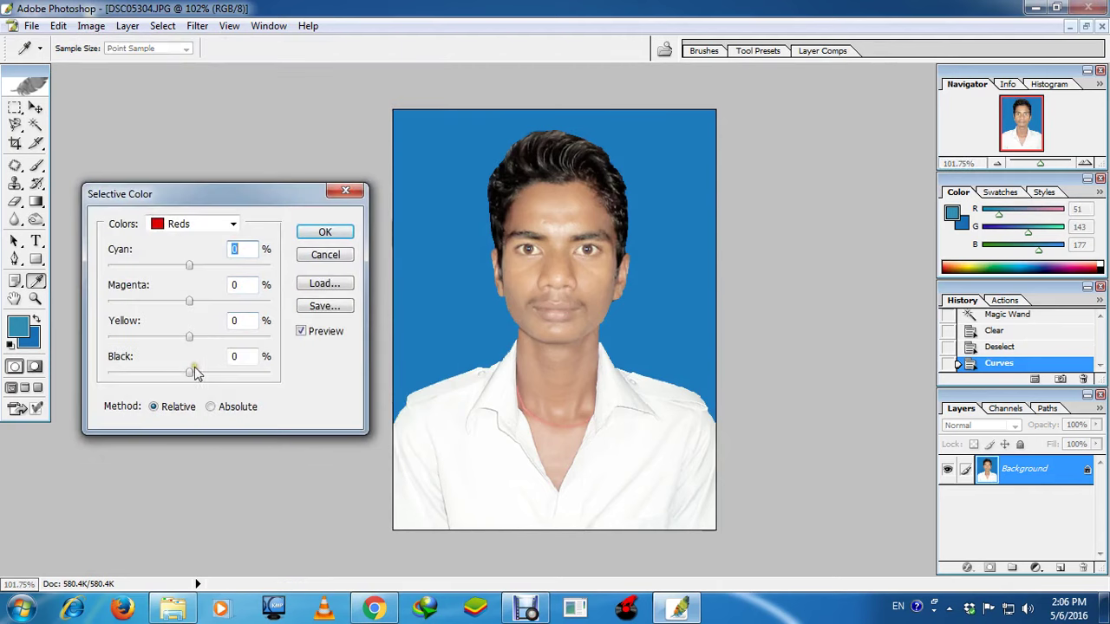
pyautogui.moveTo(189, 373); pyautogui.dragTo(180, 266)
pyautogui.click(208, 223)
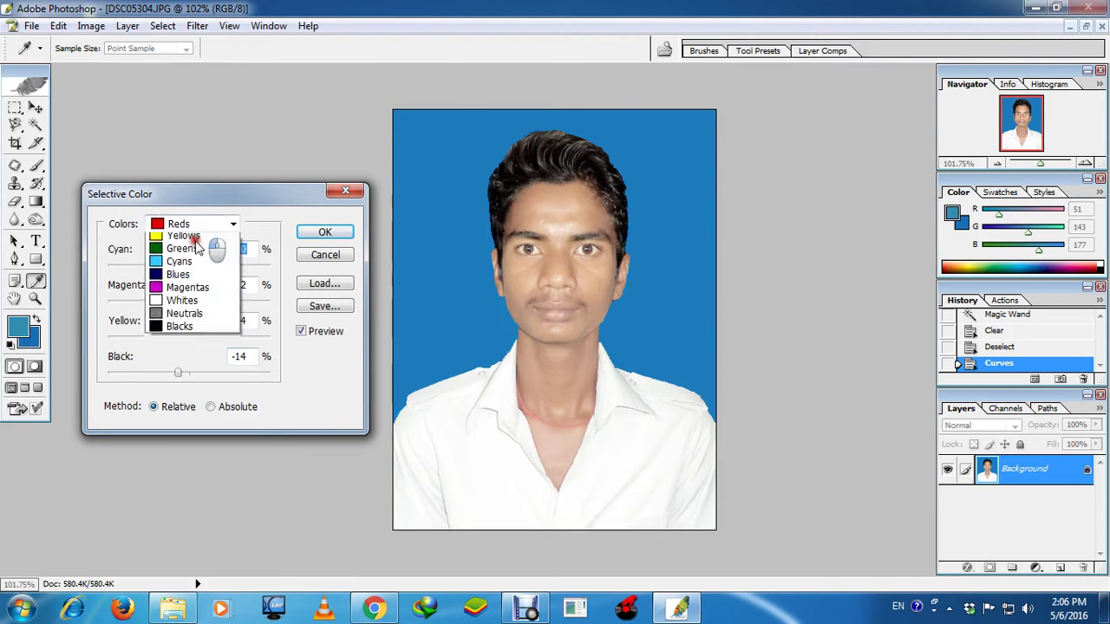
pyautogui.click(184, 370)
pyautogui.moveTo(189, 373); pyautogui.dragTo(193, 374)
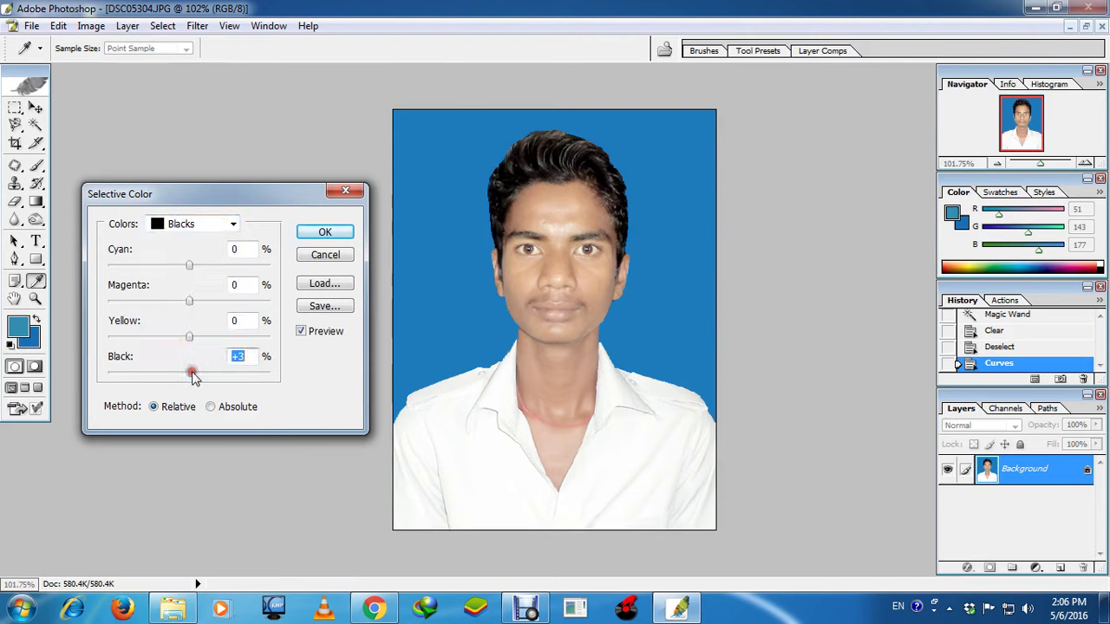
pyautogui.click(324, 233)
pyautogui.press('c')
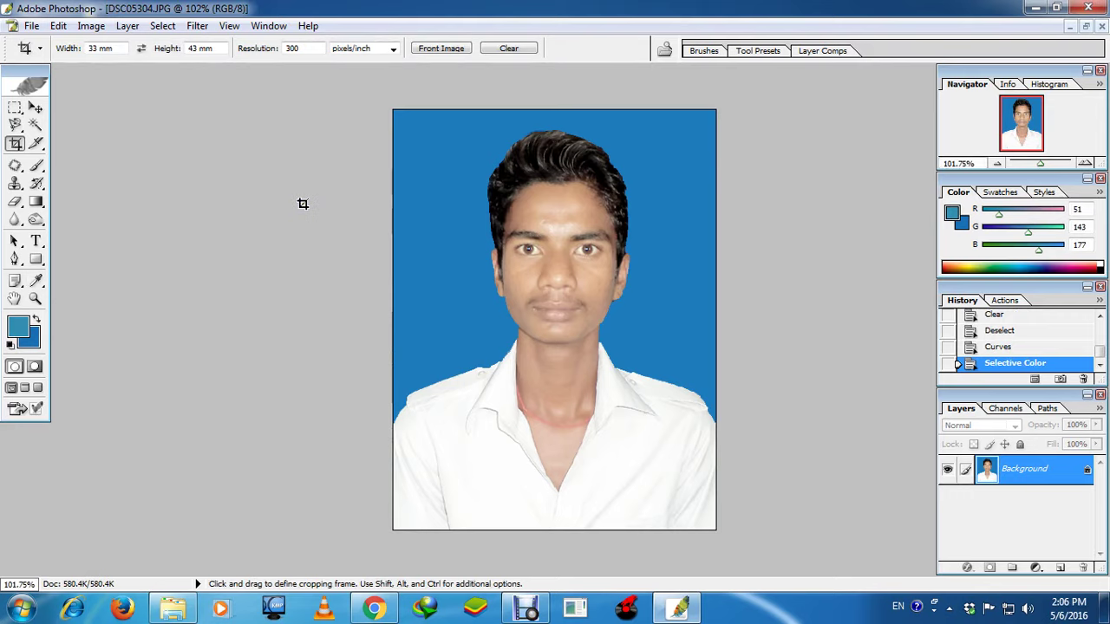
# Step: Apply Levels to the photo with a midtone input of 1.11 and a black output level of 4
pyautogui.hotkey('ctrl', '-')
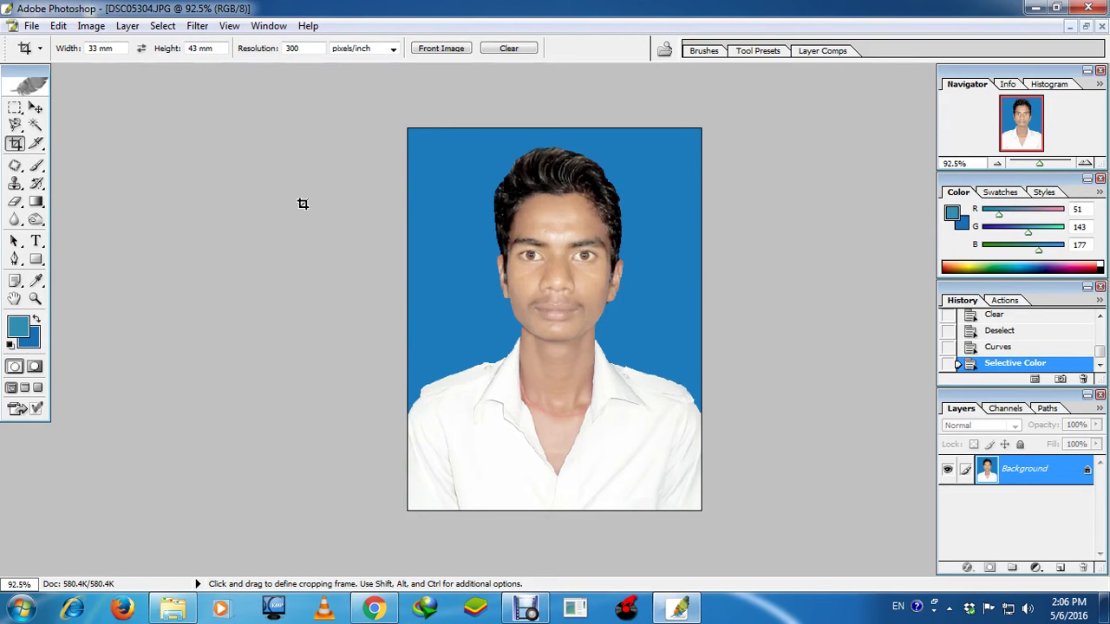
pyautogui.hotkey('ctrl', 'l')
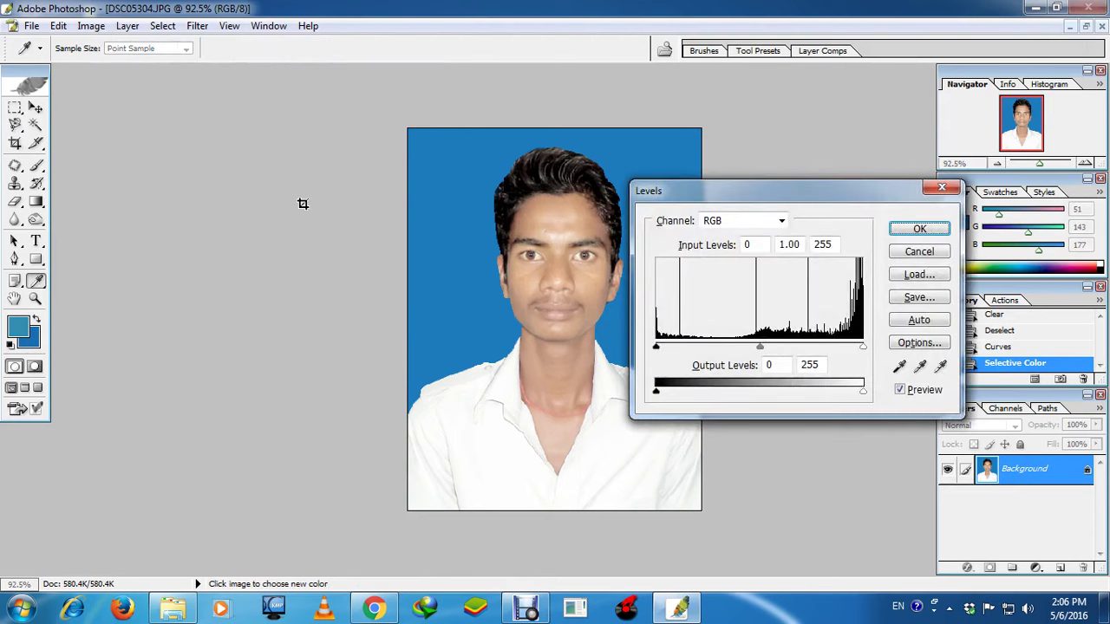
pyautogui.moveTo(792, 187); pyautogui.dragTo(296, 177)
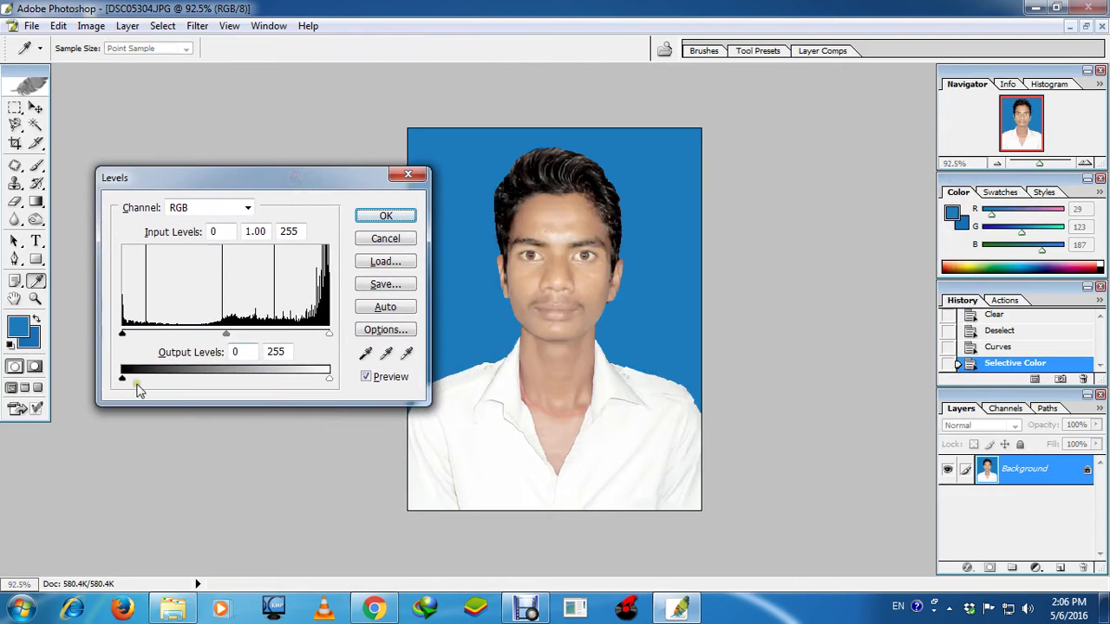
pyautogui.moveTo(123, 385); pyautogui.dragTo(126, 385)
pyautogui.moveTo(326, 383)
pyautogui.mouseDown()
pyautogui.moveTo(311, 383)
pyautogui.moveTo(330, 382)
pyautogui.mouseUp()
pyautogui.moveTo(228, 337); pyautogui.dragTo(218, 335)
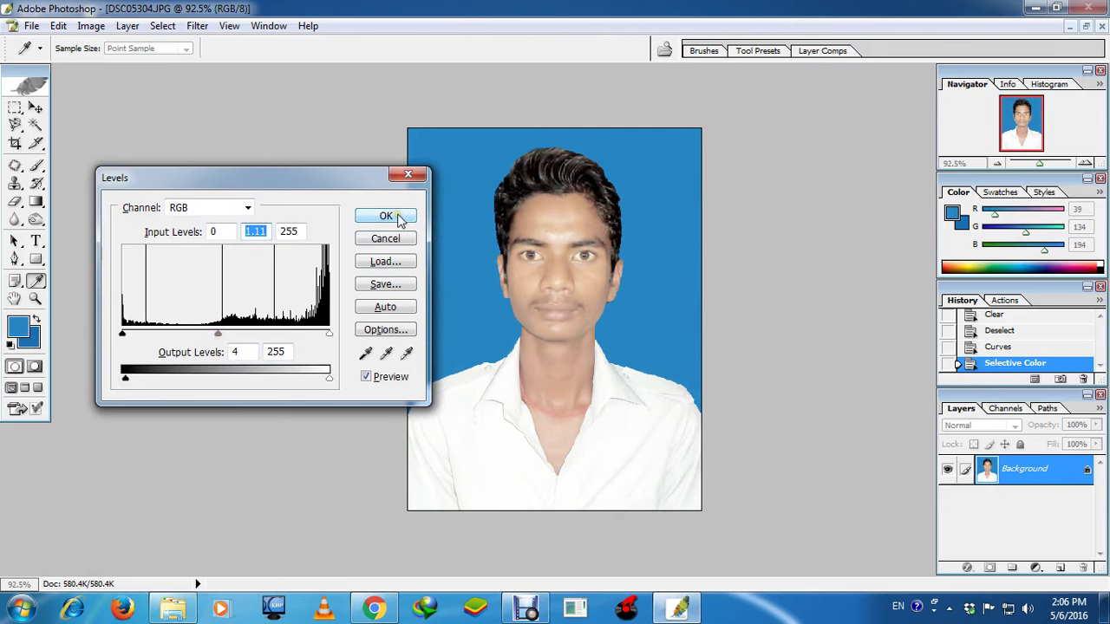
pyautogui.click(385, 216)
pyautogui.press('c')
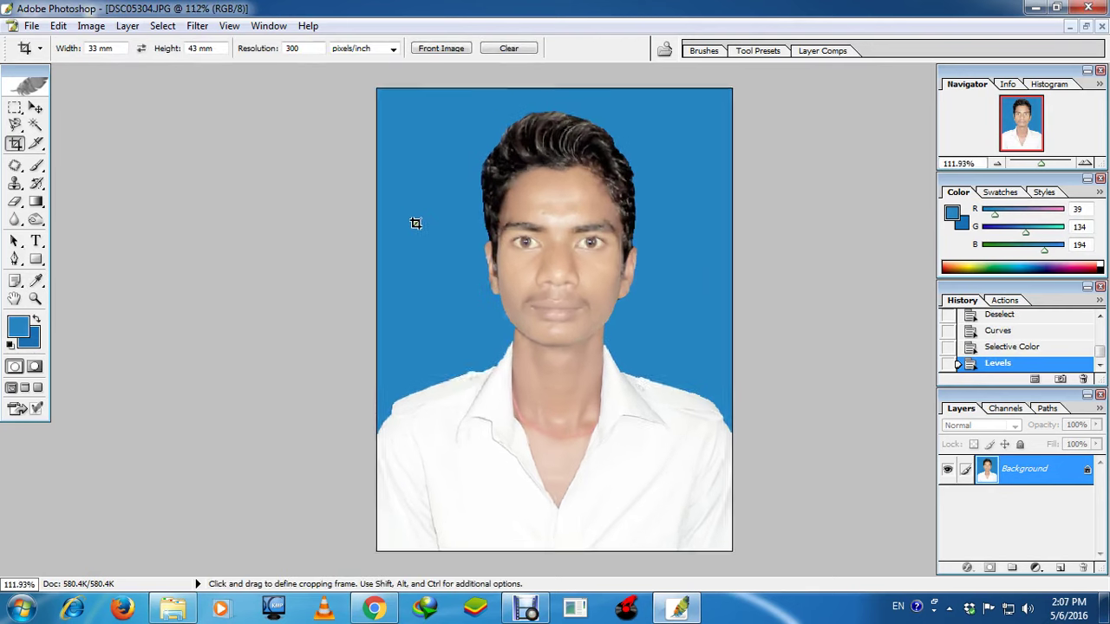
# Step: Crop the portrait slightly tighter along its sides and lower edge at 33 × 43 mm and 300 pixels/inch
pyautogui.hotkey('ctrl', '-')
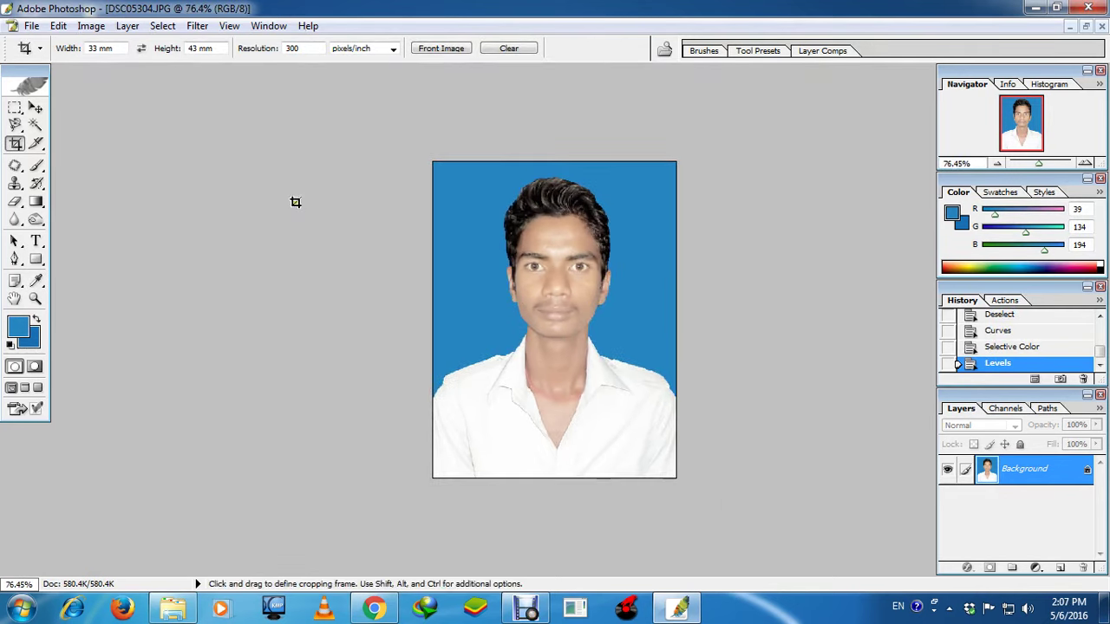
pyautogui.moveTo(423, 159); pyautogui.dragTo(751, 585)
pyautogui.moveTo(436, 478); pyautogui.dragTo(437, 466)
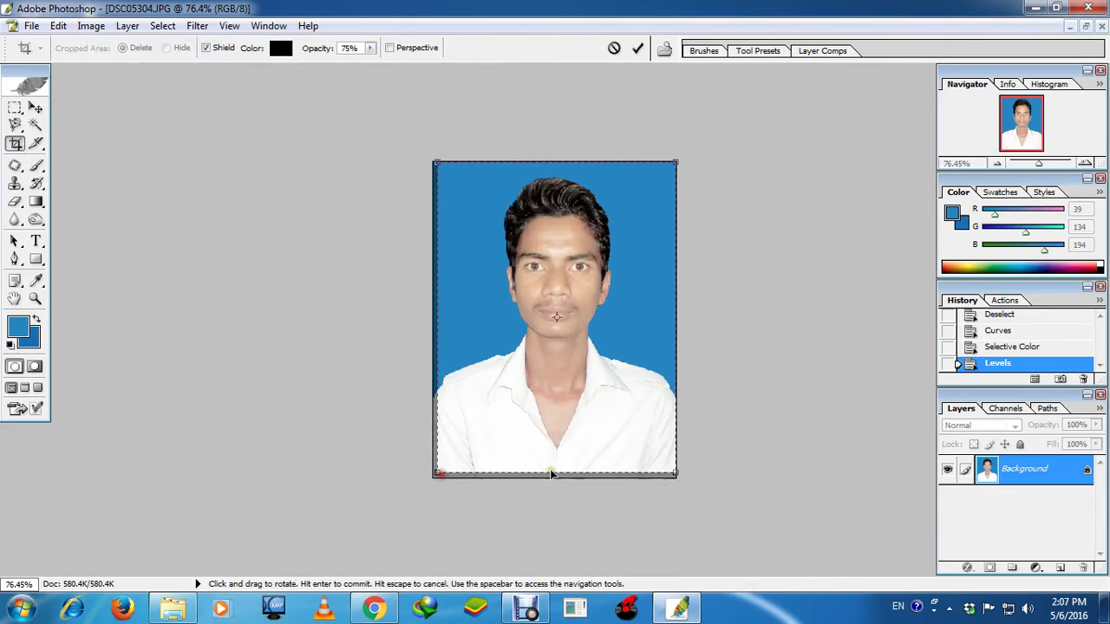
pyautogui.moveTo(680, 468); pyautogui.dragTo(675, 467)
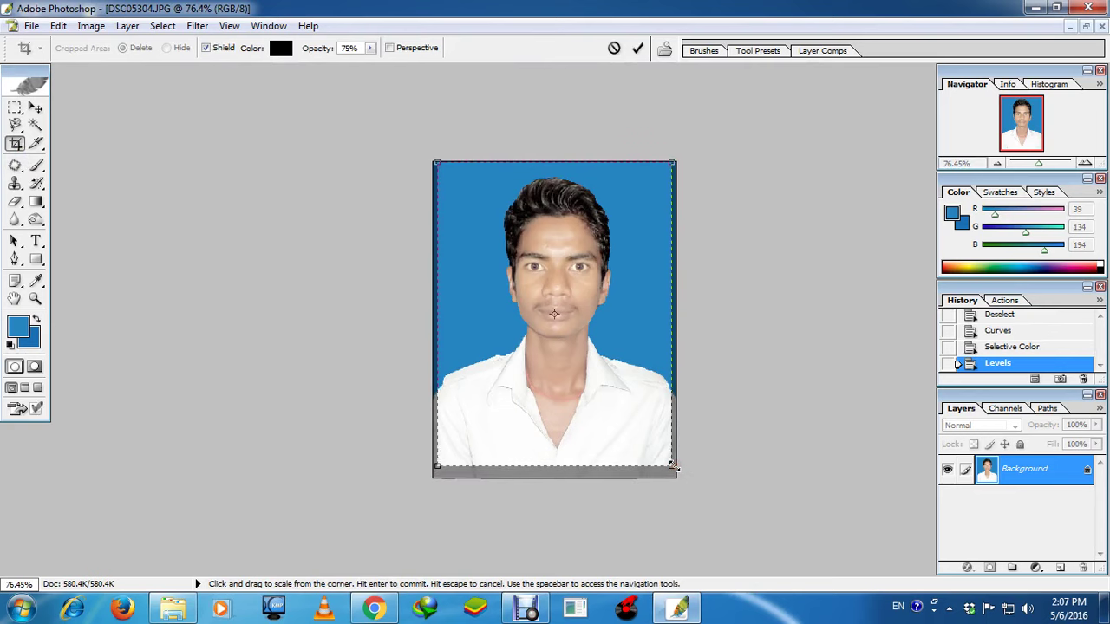
pyautogui.press('Return')
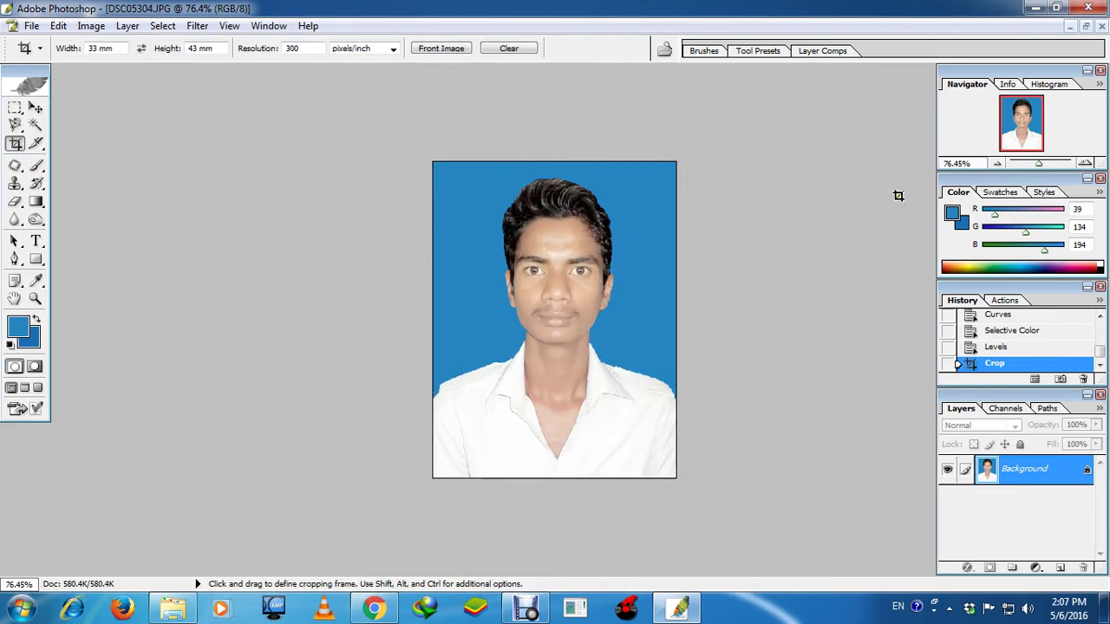
pyautogui.click(1086, 29)
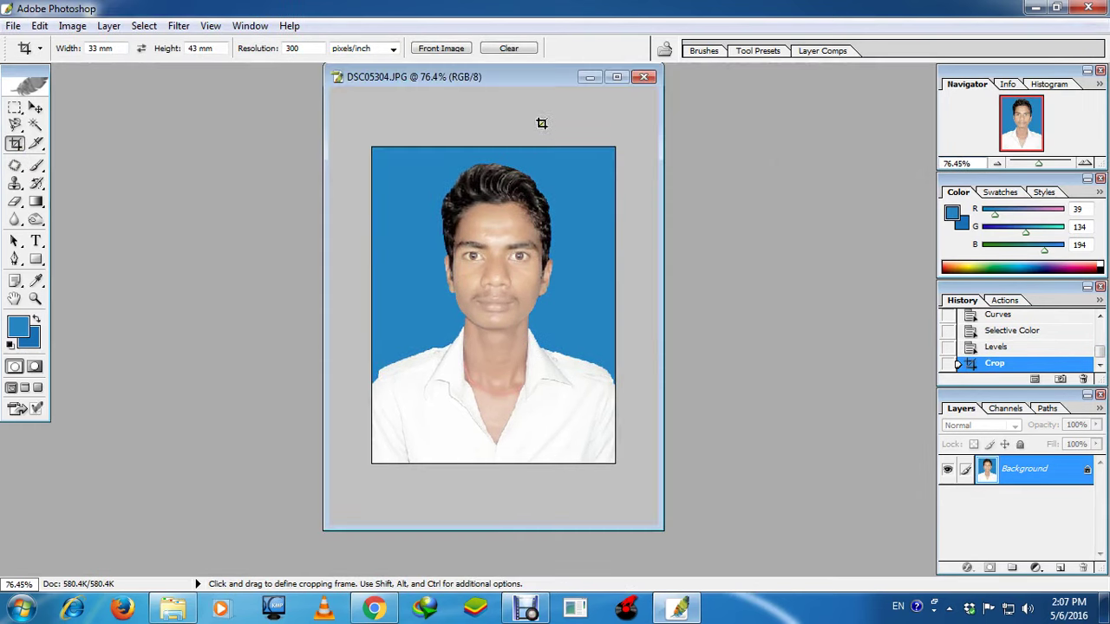
pyautogui.moveTo(546, 74); pyautogui.dragTo(401, 84)
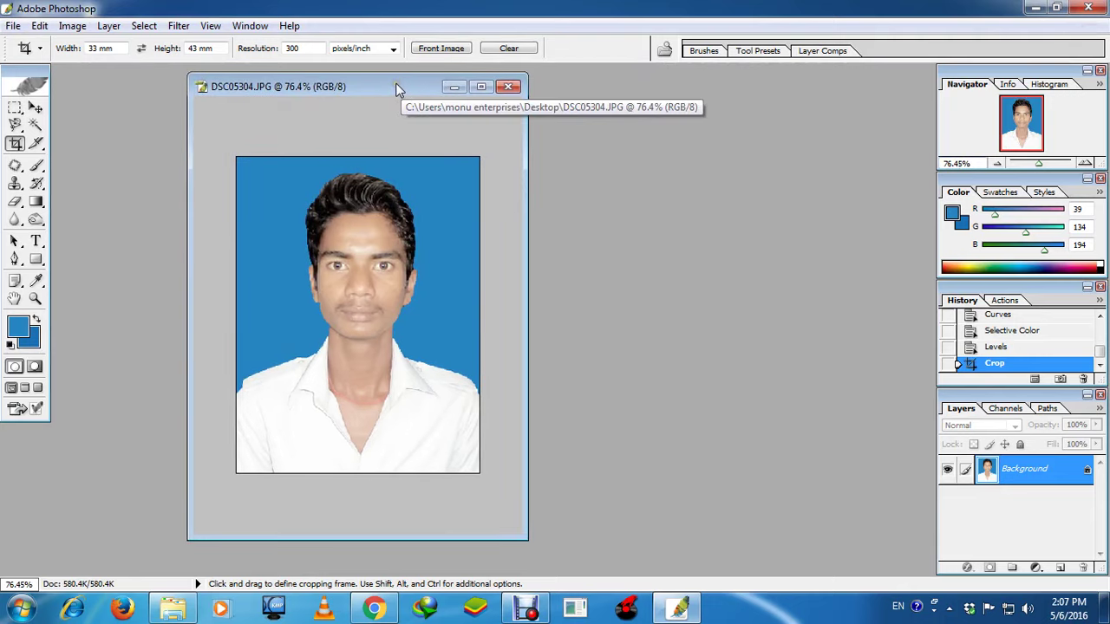
pyautogui.click(480, 86)
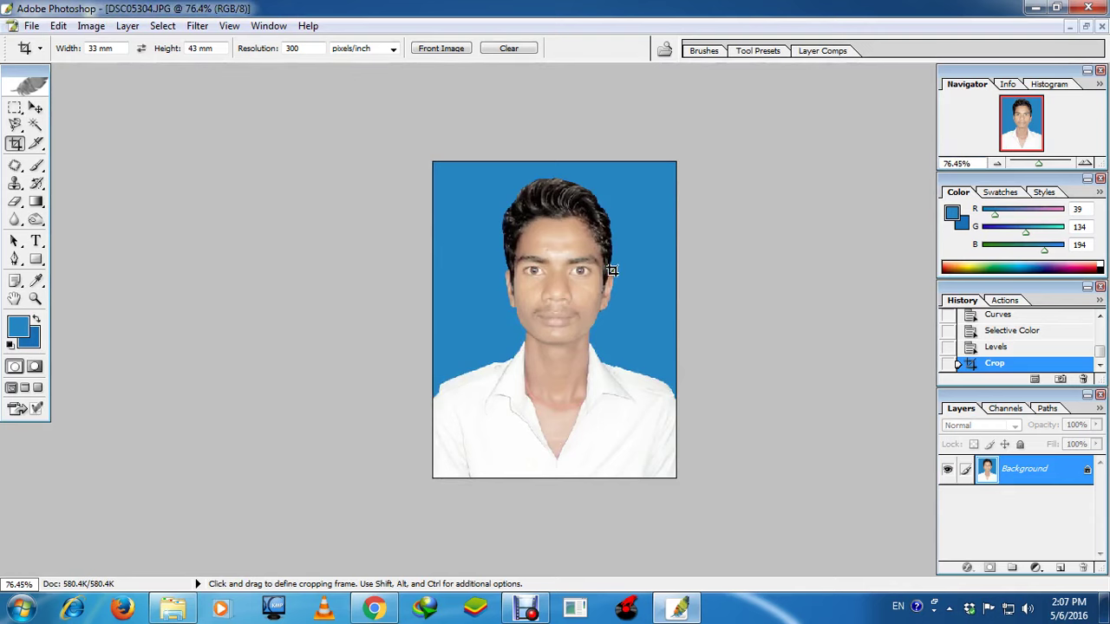
# Step: Set up the Brush tool at size 30 with a light skin tone sampled from the chest in the shirt opening
pyautogui.scroll(4, 612, 271)
pyautogui.scroll(-3, 639, 272)
pyautogui.scroll(4, 652, 275)
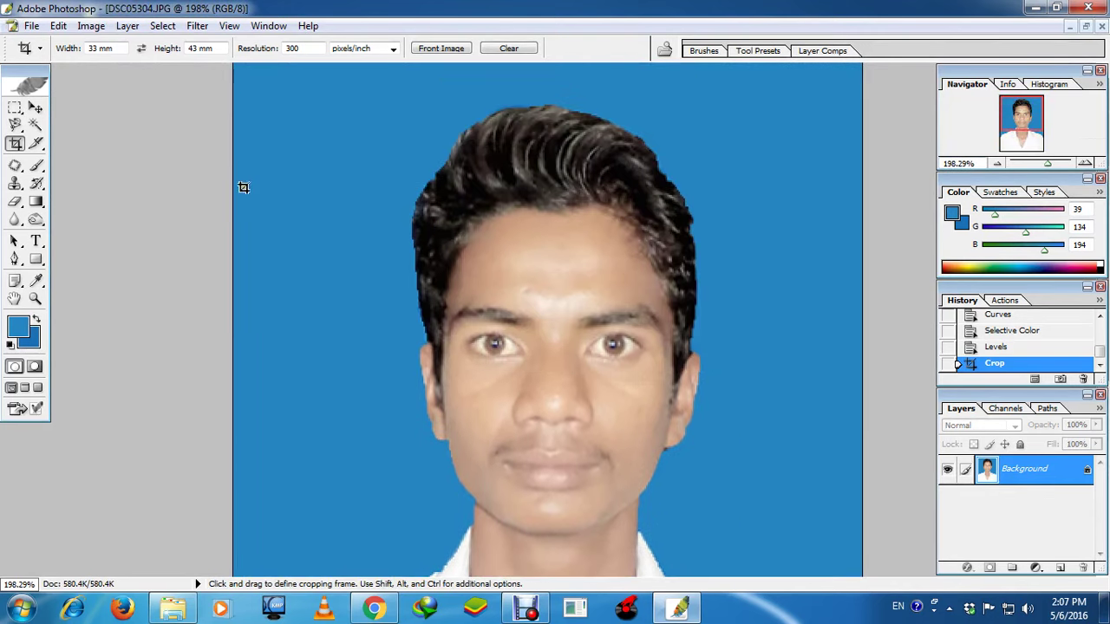
pyautogui.click(37, 166)
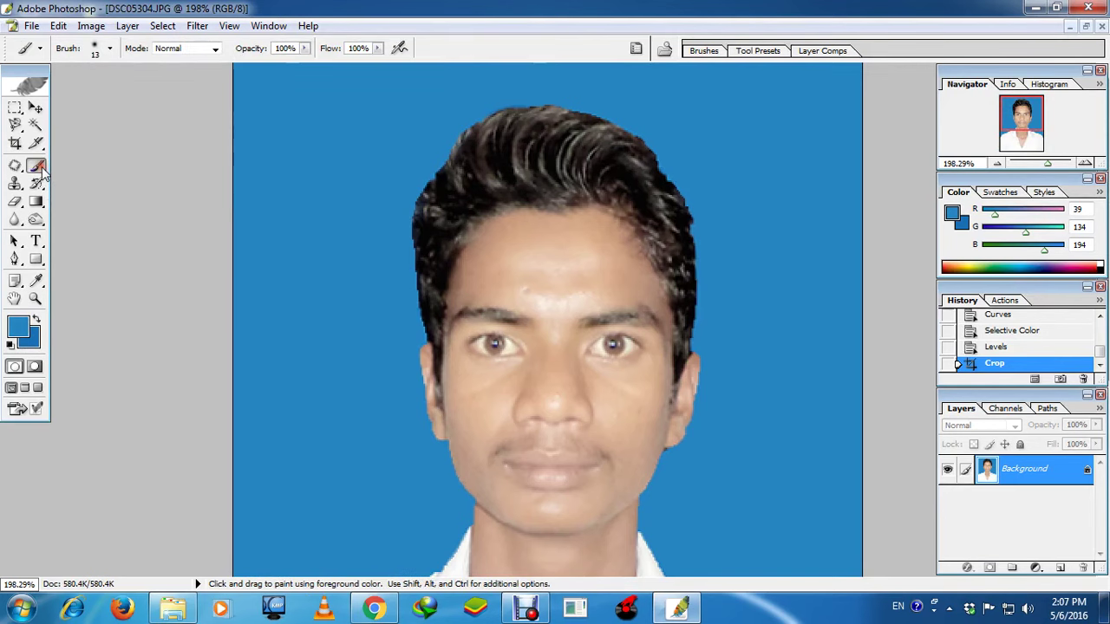
pyautogui.scroll(-5, 654, 321)
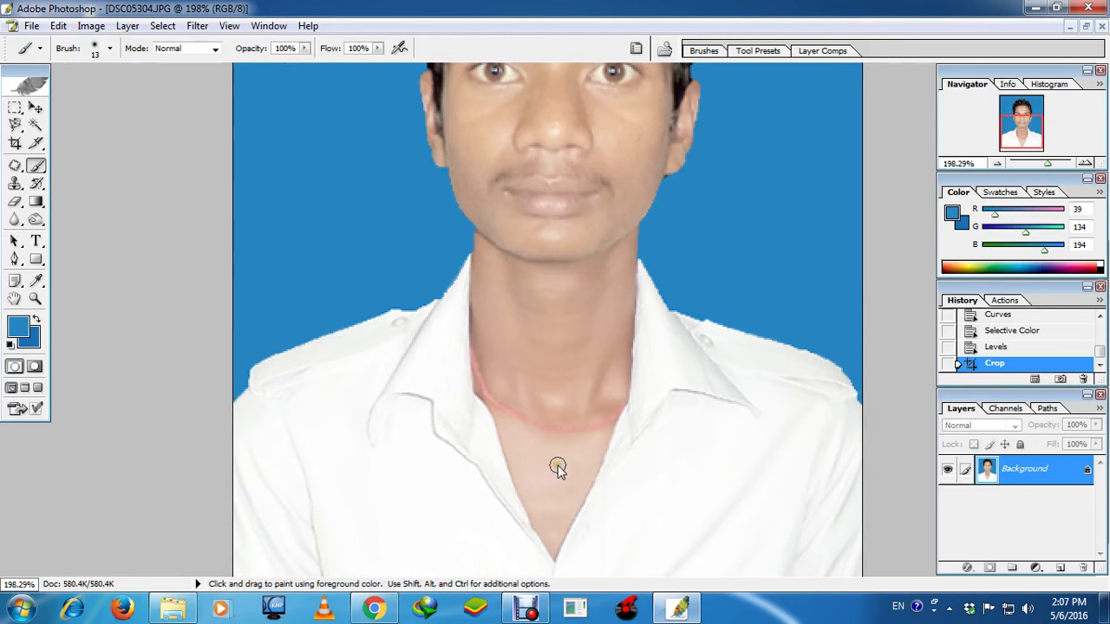
pyautogui.press('alt')
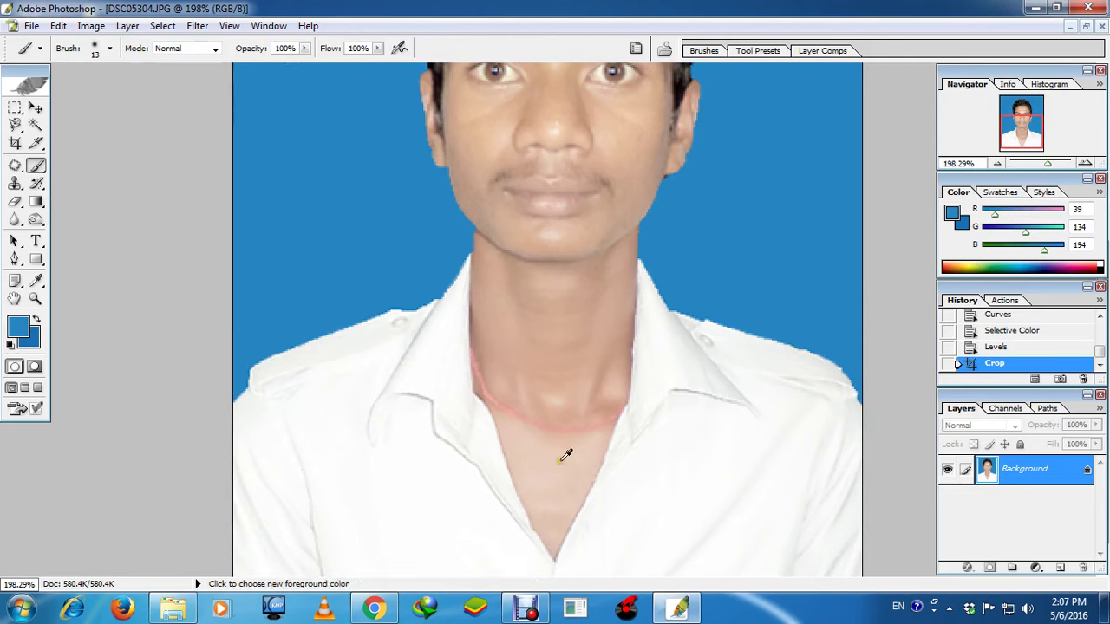
pyautogui.keyDown('alt'); pyautogui.click(568, 457); pyautogui.keyUp('alt')
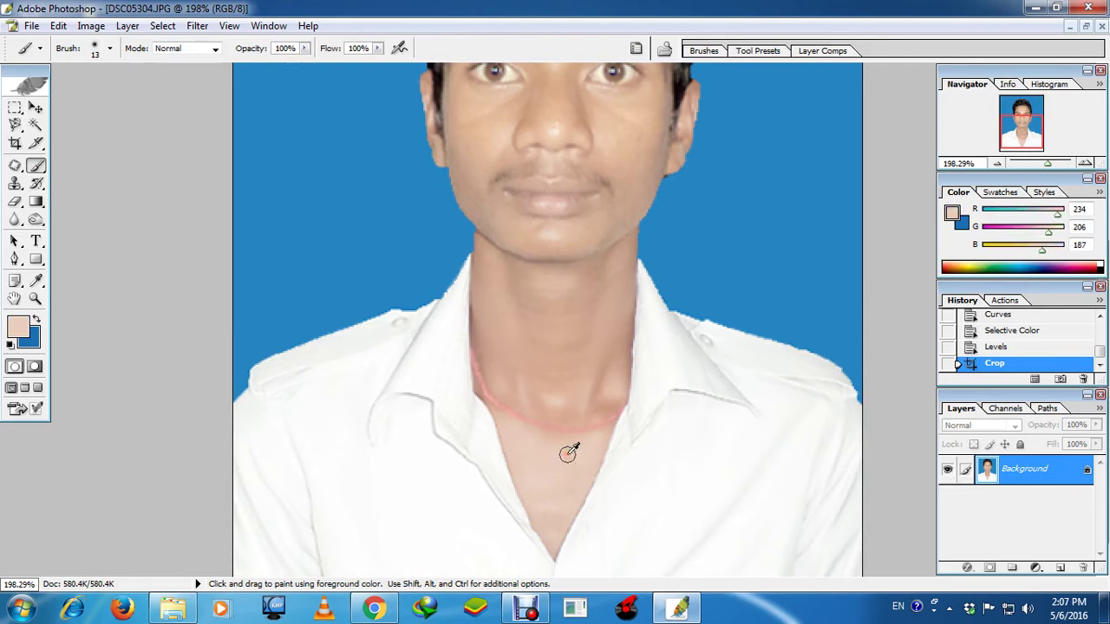
pyautogui.press(']')
pyautogui.press(']')
pyautogui.press('alt')
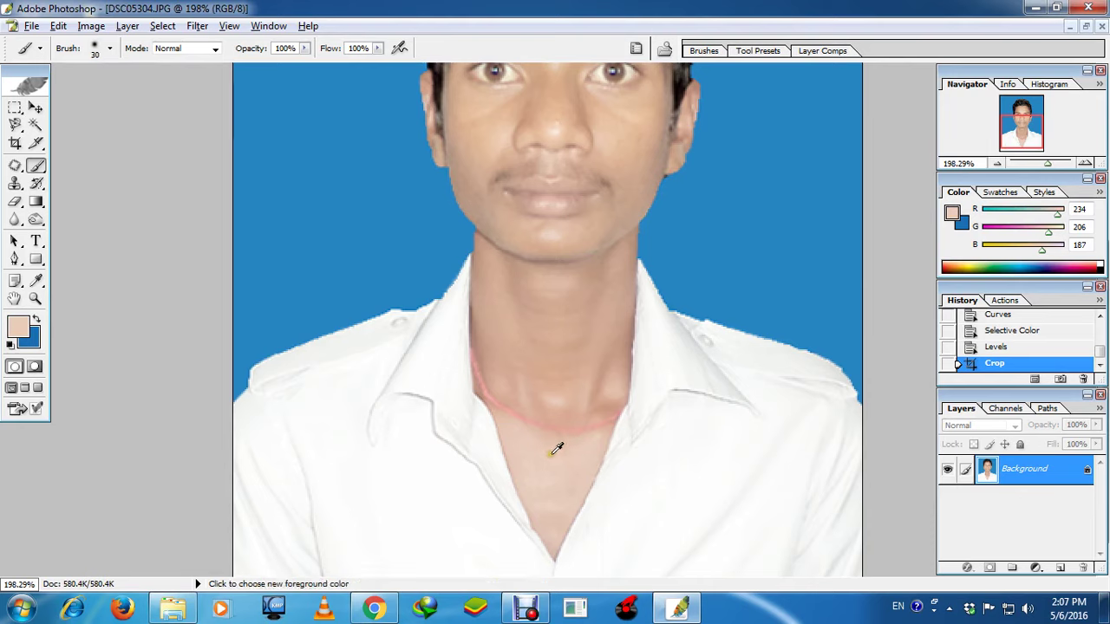
pyautogui.press('alt')
pyautogui.keyDown('alt'); pyautogui.click(556, 451); pyautogui.keyUp('alt')
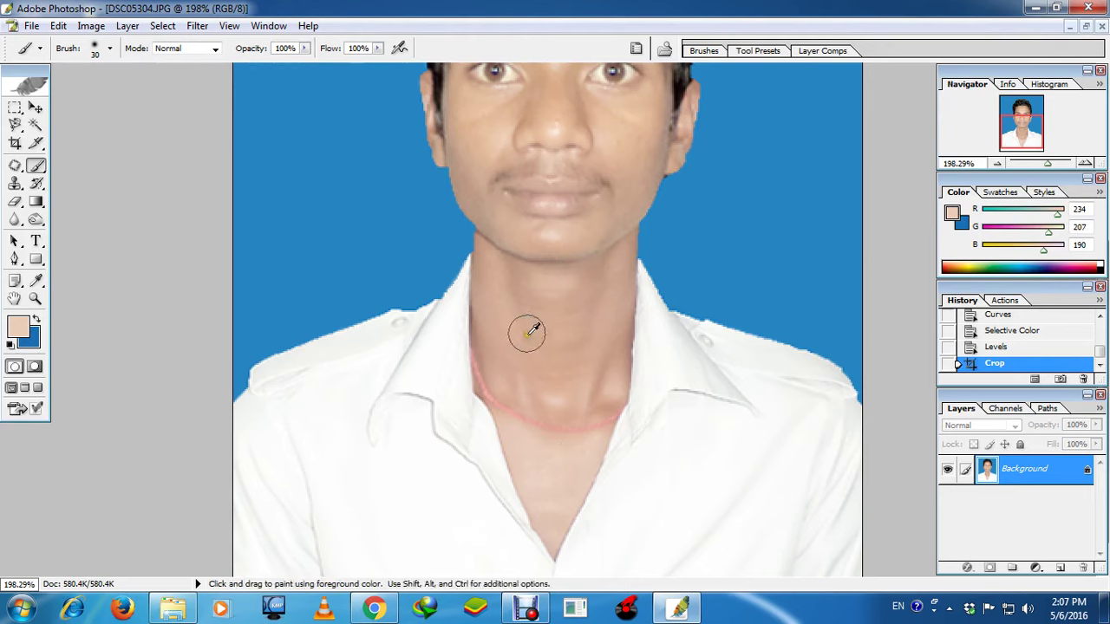
# Step: Set the brush to 13% opacity and 12% flow for subtle skin retouching
pyautogui.click(306, 48)
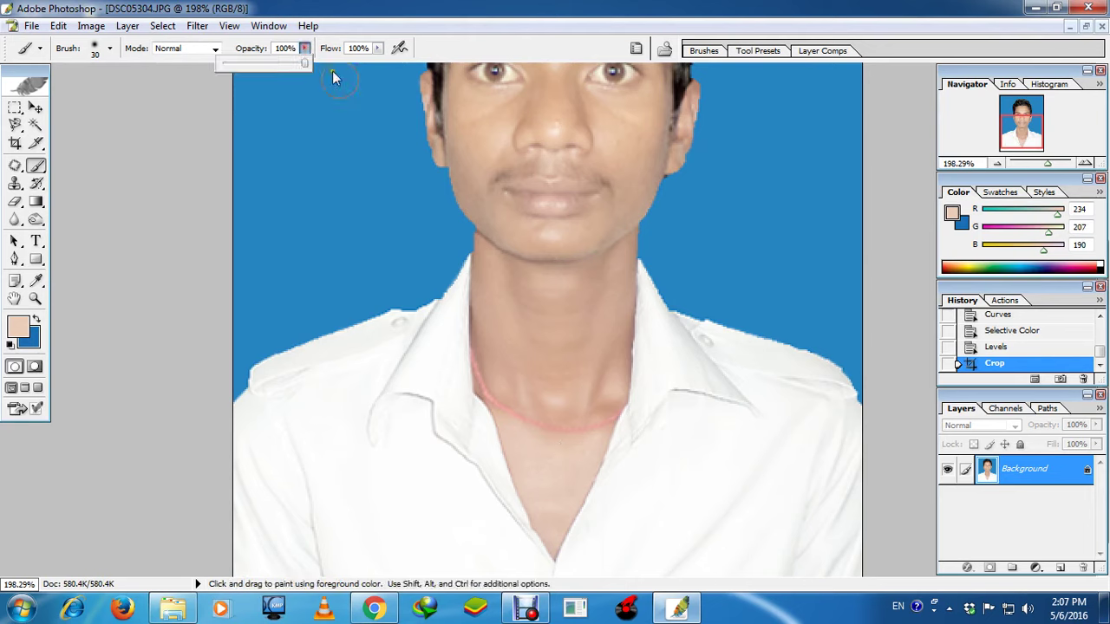
pyautogui.click(558, 473)
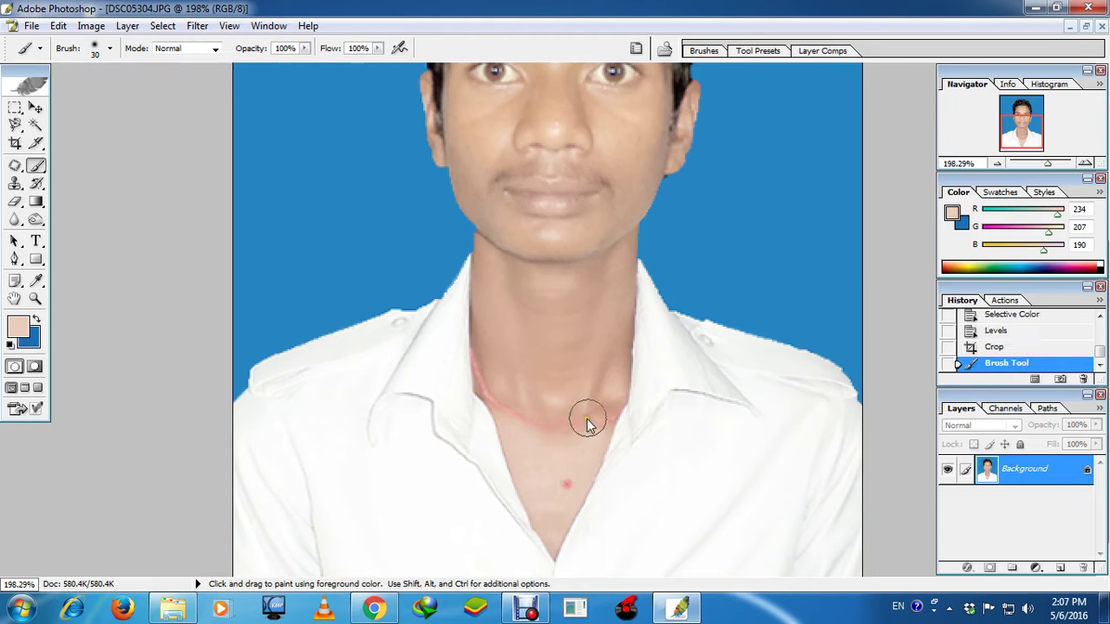
pyautogui.click(304, 51)
pyautogui.moveTo(304, 63); pyautogui.dragTo(235, 65)
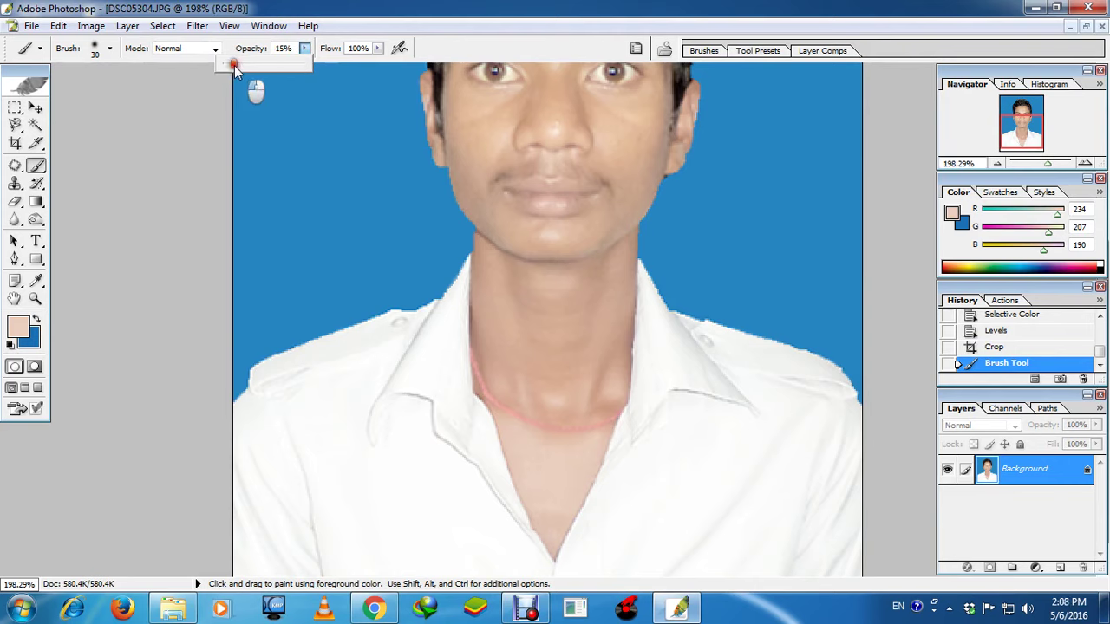
pyautogui.click(378, 49)
pyautogui.moveTo(378, 63); pyautogui.dragTo(303, 71)
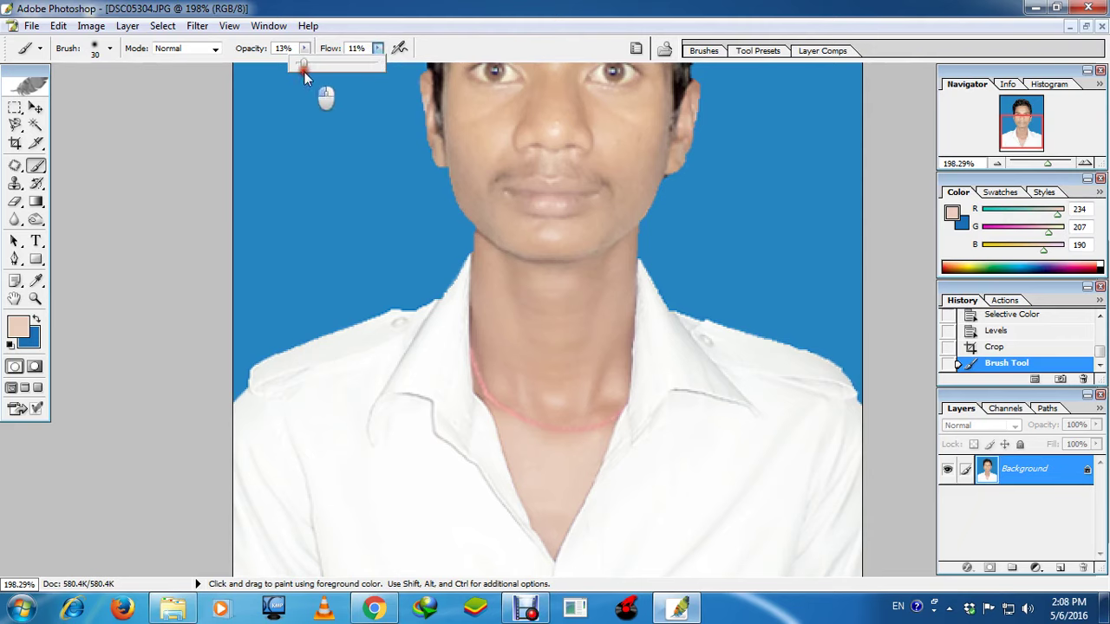
# Step: Brush the light skin tone over the neck and the reddish line at its base to lighten and even them out
pyautogui.click(531, 406)
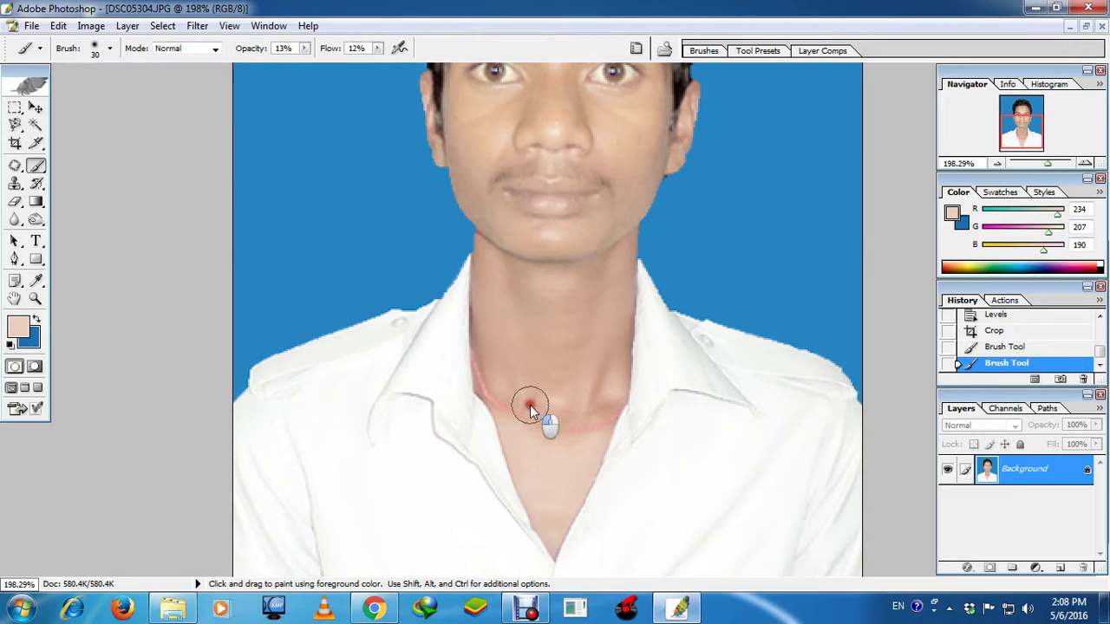
pyautogui.click(528, 347)
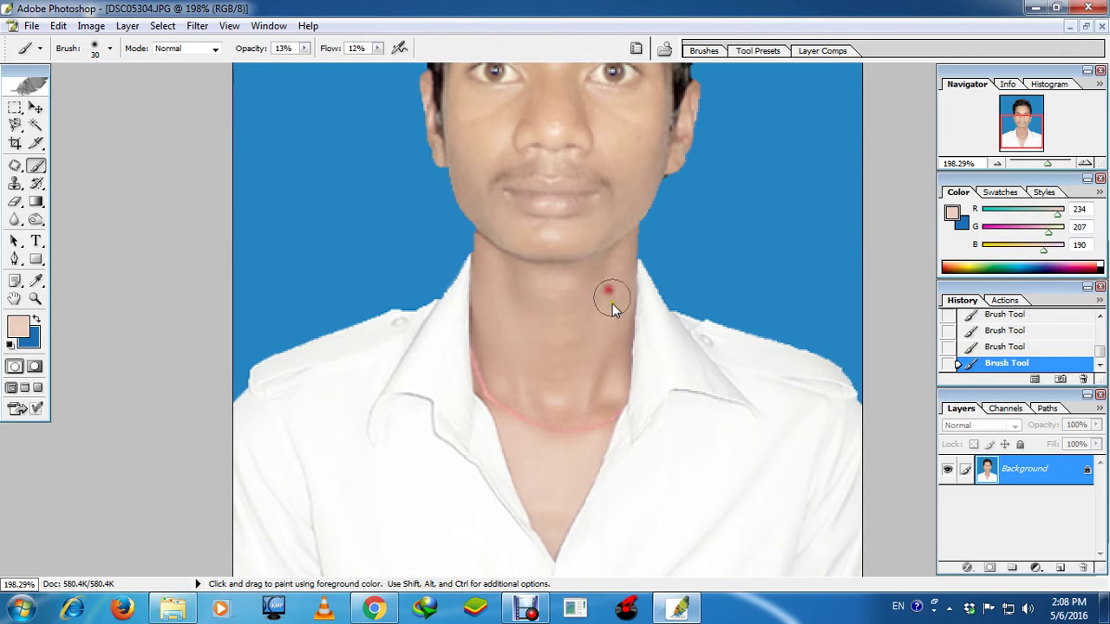
pyautogui.click(587, 426)
pyautogui.click(516, 369)
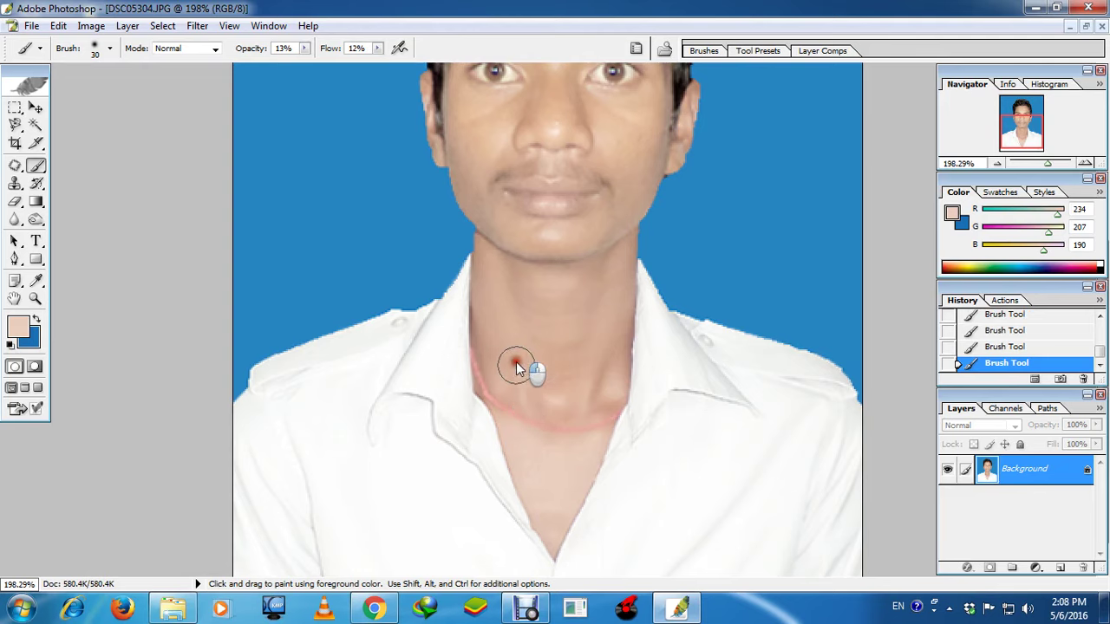
pyautogui.click(494, 326)
pyautogui.click(527, 291)
pyautogui.click(611, 270)
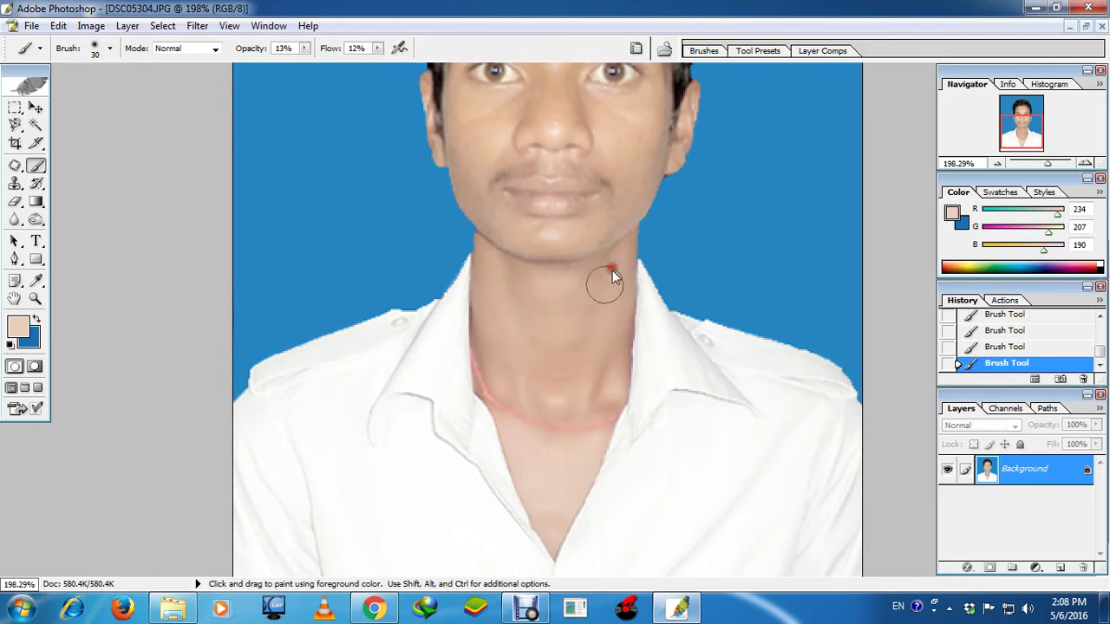
pyautogui.click(529, 372)
# Step: Sample a skin tone from the cheek below the eye and brush it softly over the cheeks, jaw and chin
pyautogui.scroll(1, 578, 369)
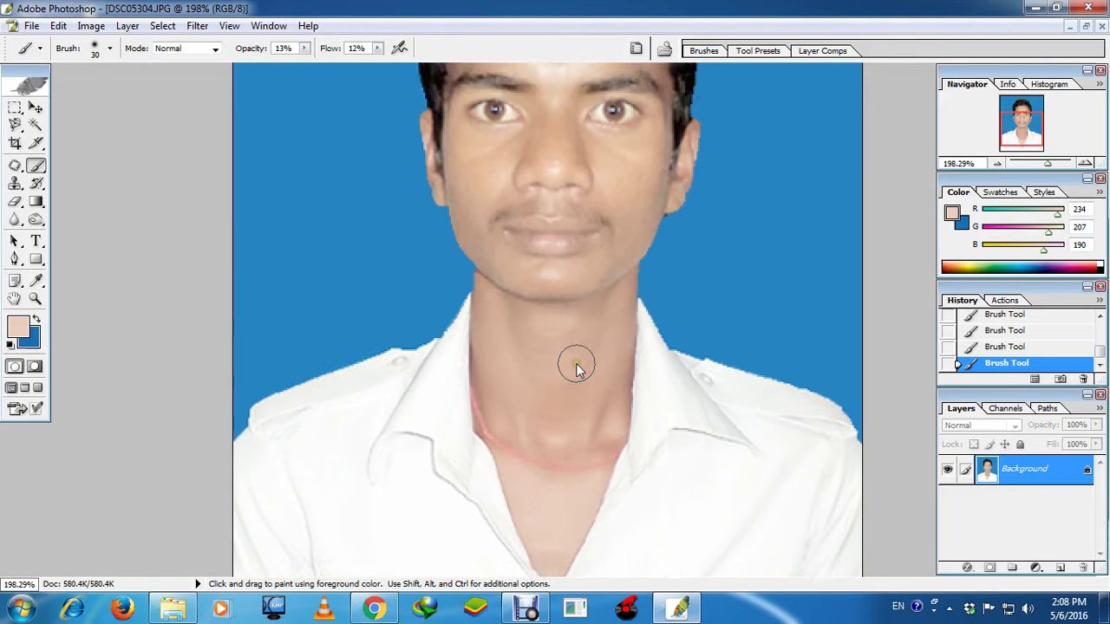
pyautogui.scroll(3, 578, 367)
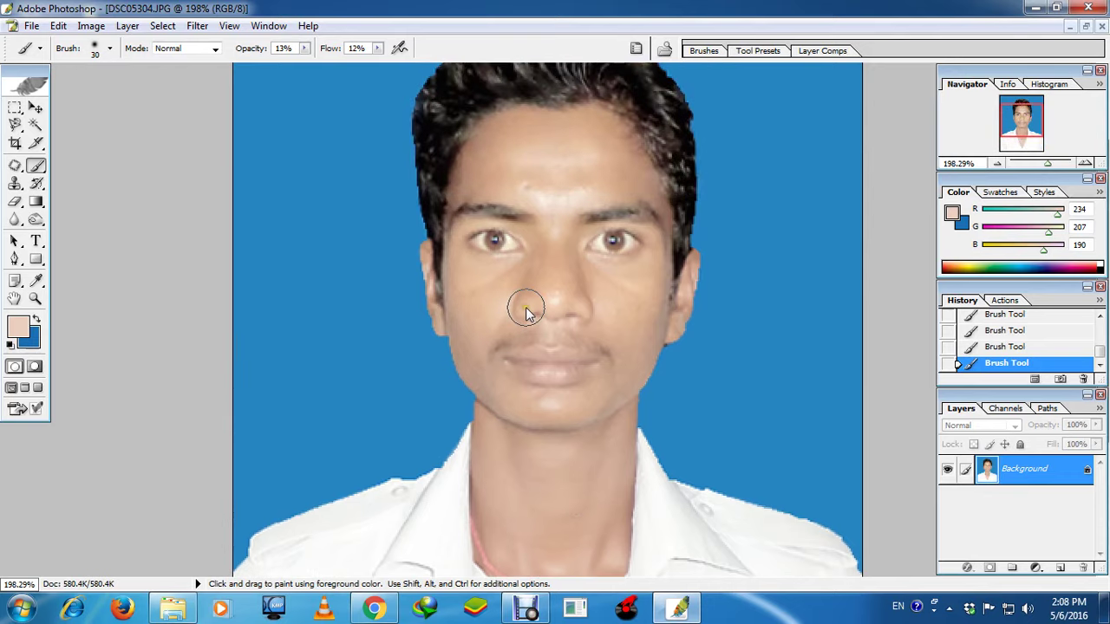
pyautogui.click(484, 269)
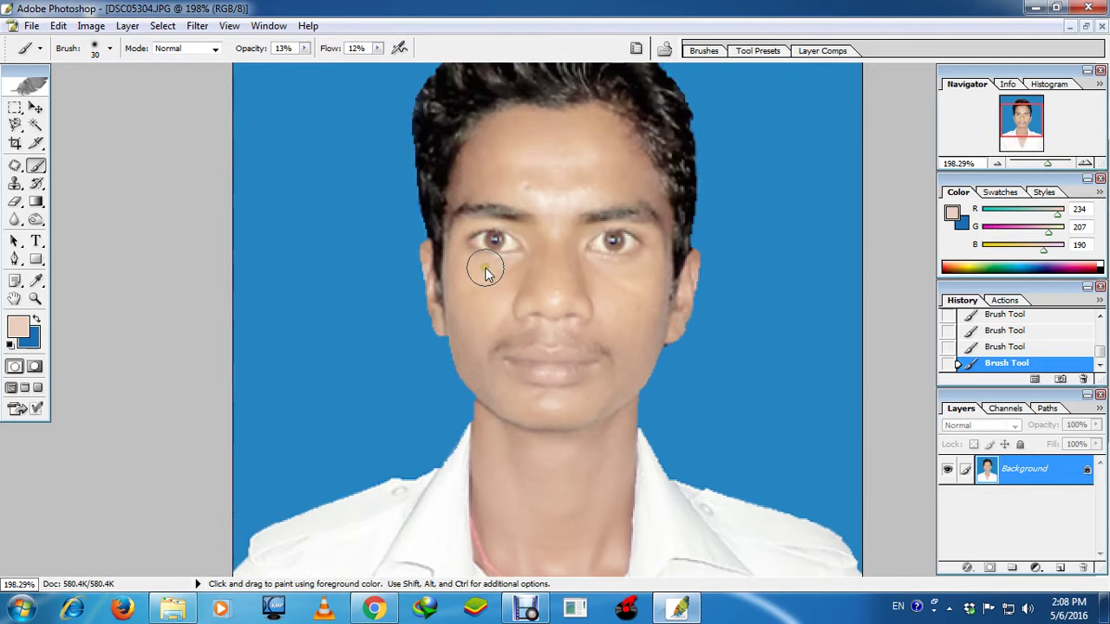
pyautogui.press('alt')
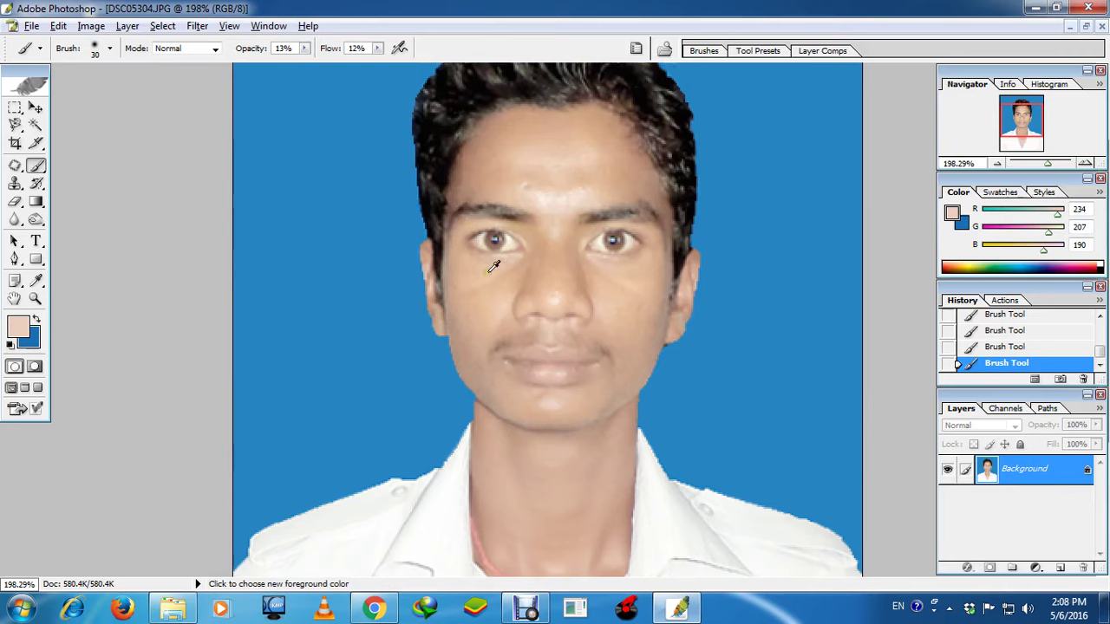
pyautogui.keyDown('alt'); pyautogui.click(493, 266); pyautogui.keyUp('alt')
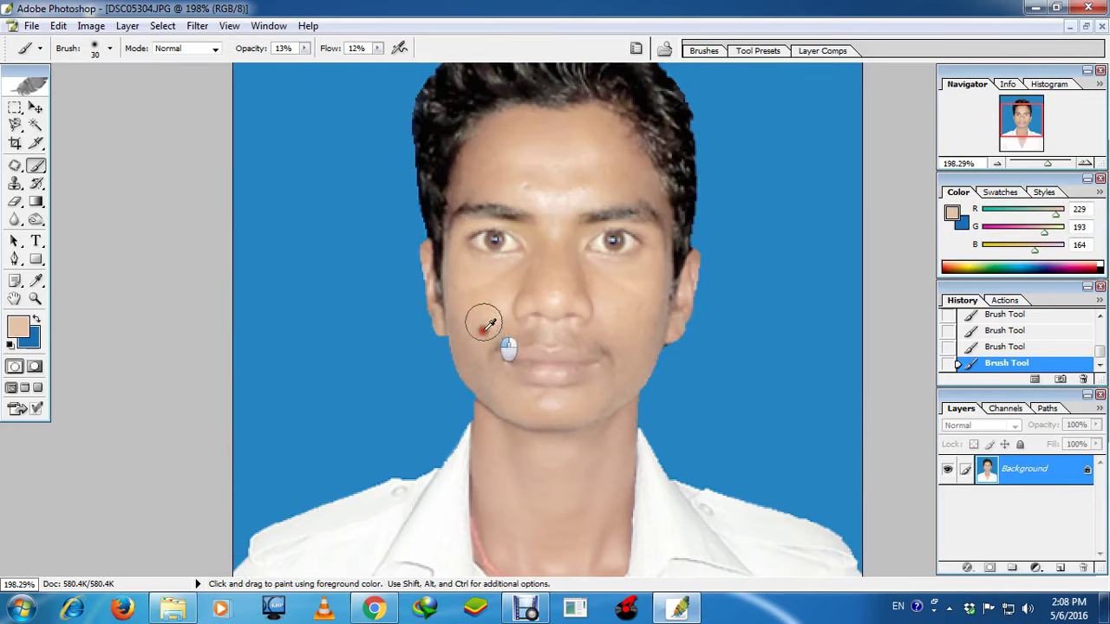
pyautogui.click(471, 341)
pyautogui.click(484, 265)
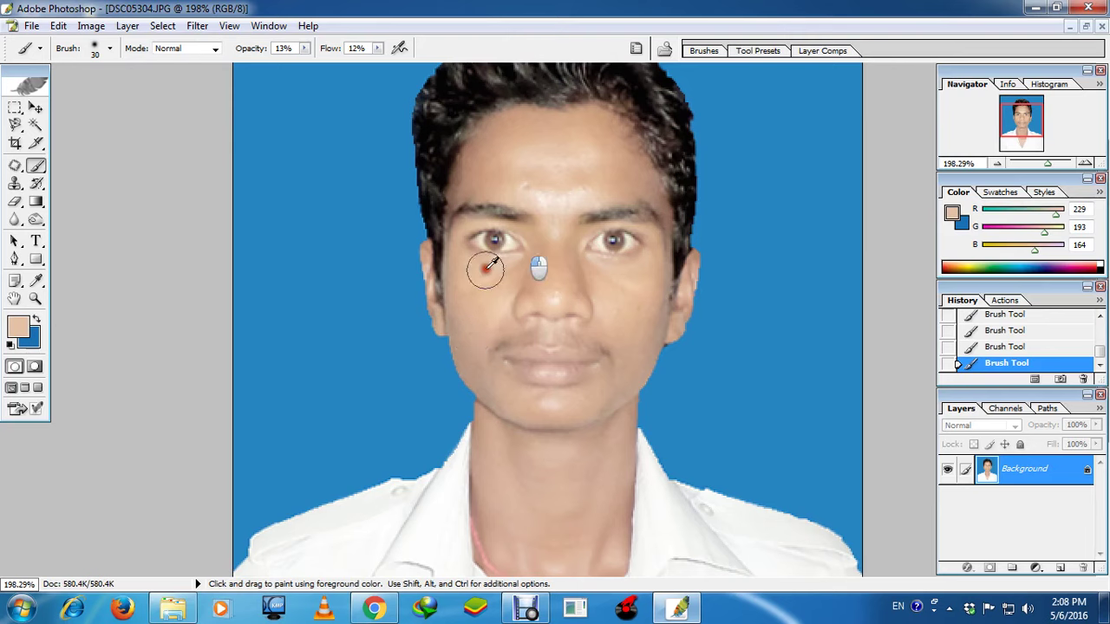
pyautogui.click(611, 276)
pyautogui.click(669, 354)
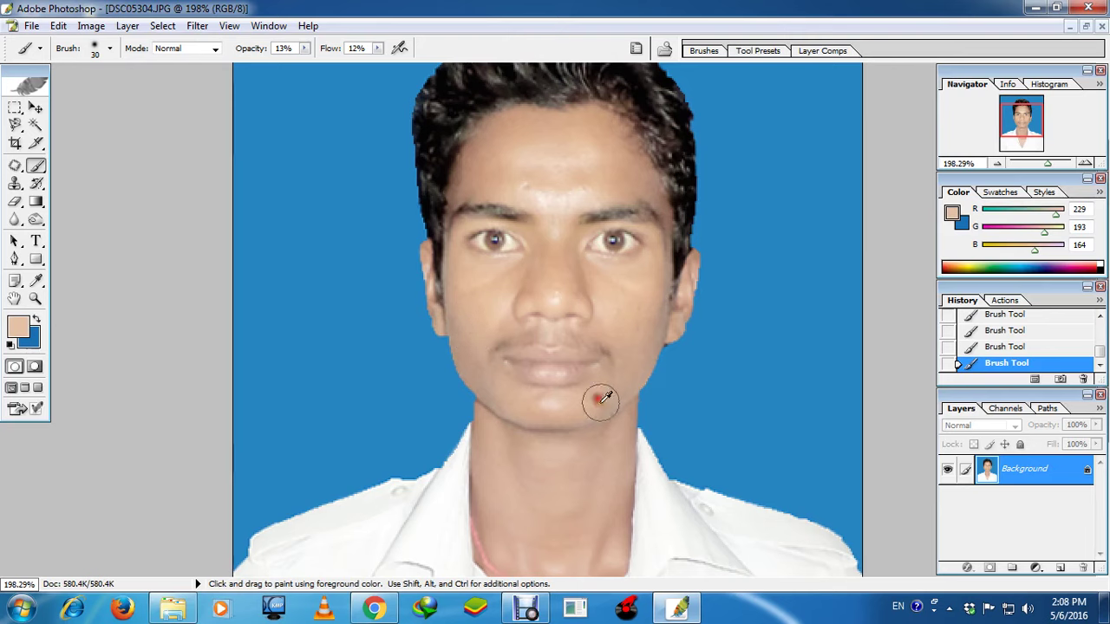
pyautogui.click(552, 406)
pyautogui.click(603, 369)
pyautogui.click(512, 397)
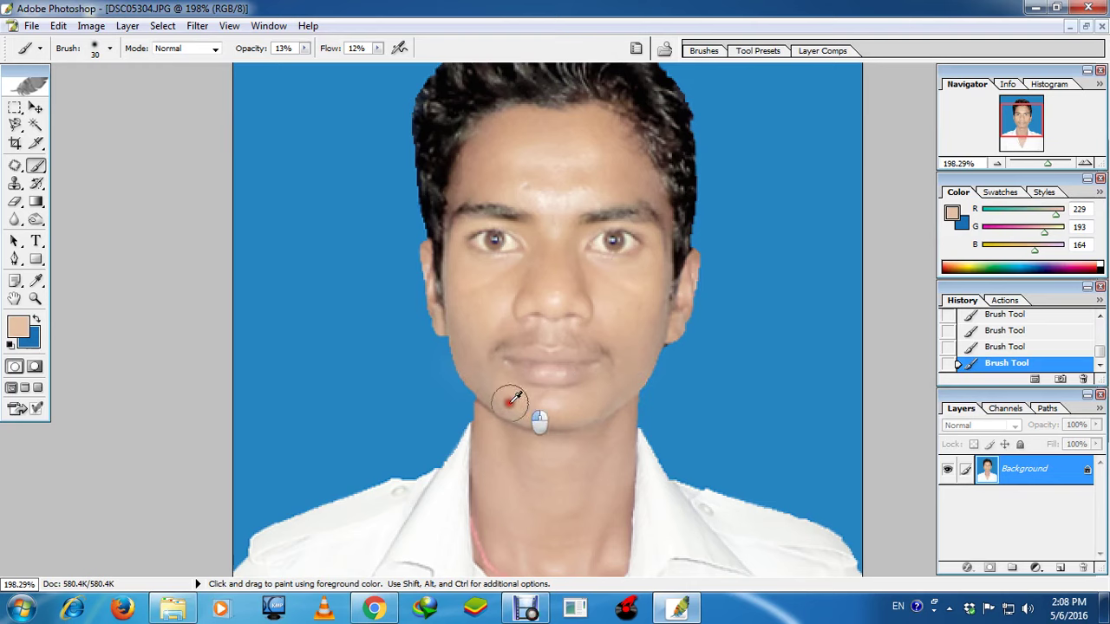
# Step: Brush the sampled cheek tone over the forehead, between the eyebrows and along the side of the face
pyautogui.click(459, 172)
pyautogui.click(598, 132)
pyautogui.click(566, 203)
pyautogui.click(649, 277)
pyautogui.click(699, 282)
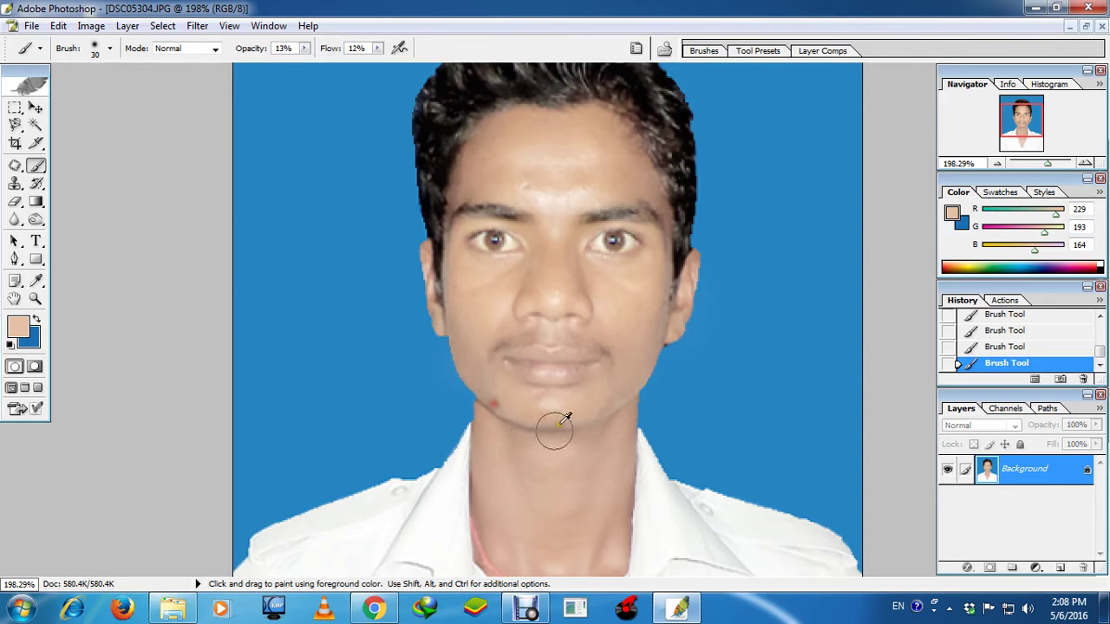
# Step: Put the portrait in its own floating document window and move it aside to free workspace
pyautogui.scroll(-3, 581, 442)
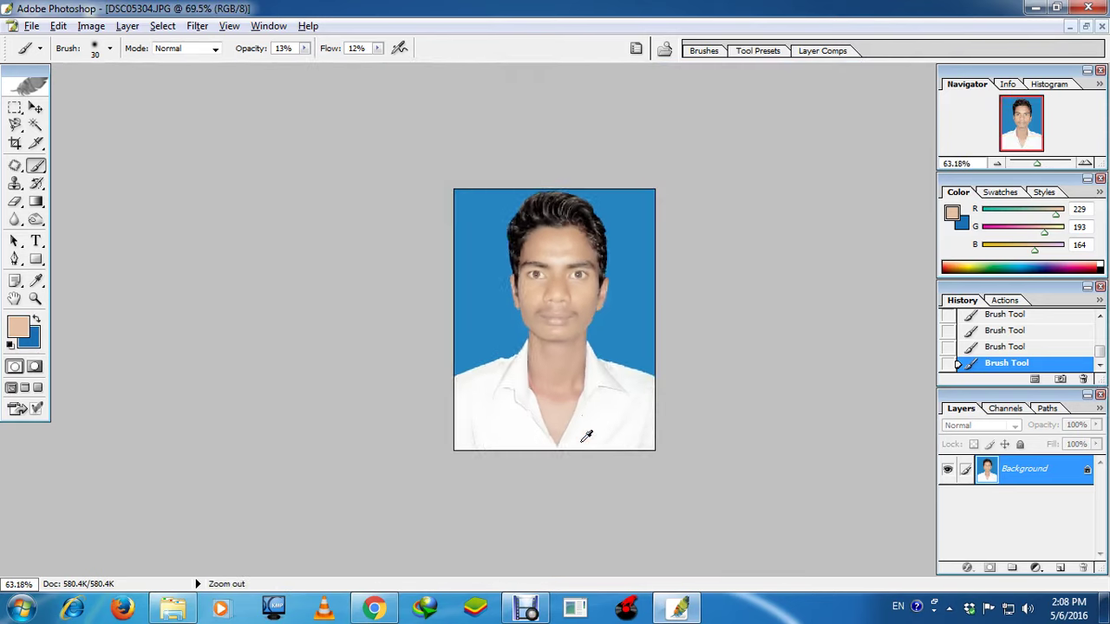
pyautogui.click(1086, 27)
pyautogui.moveTo(386, 96); pyautogui.dragTo(314, 85)
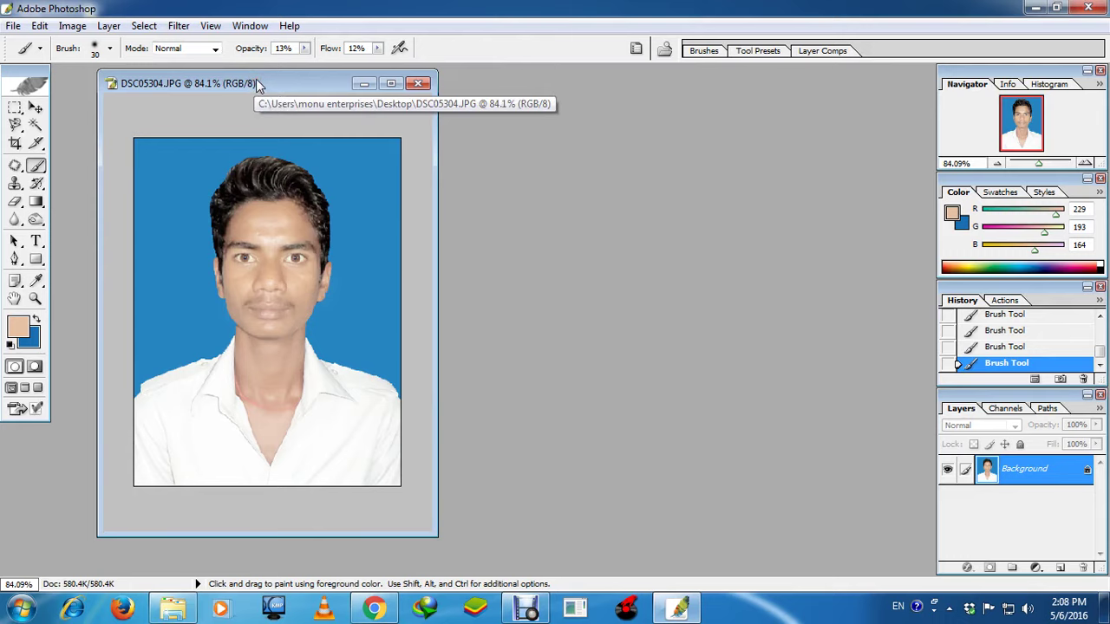
pyautogui.moveTo(256, 79); pyautogui.dragTo(248, 65)
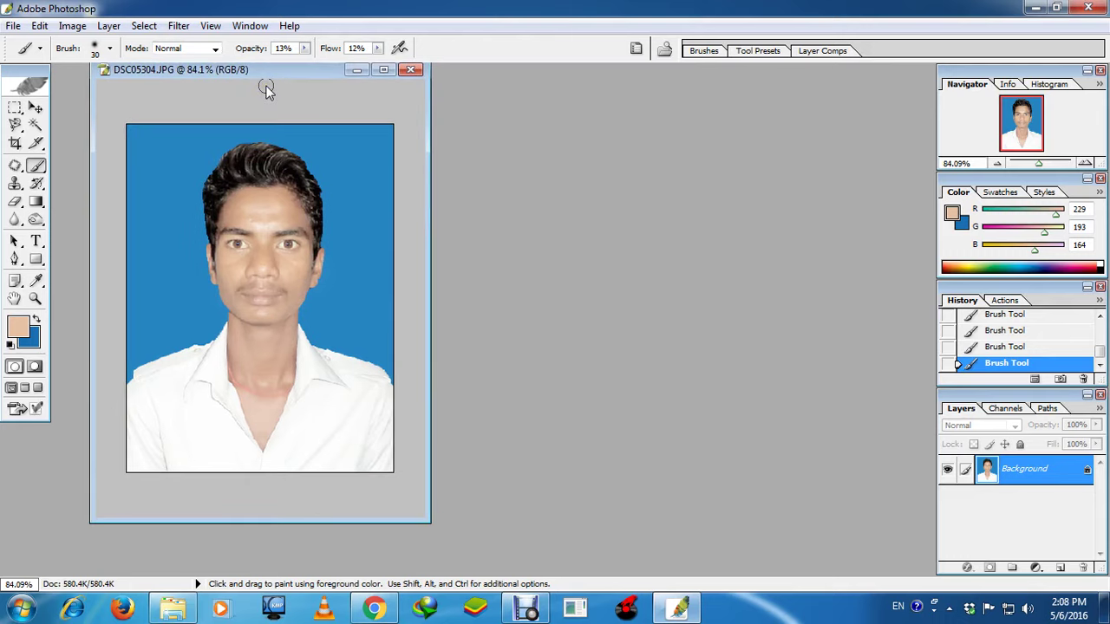
# Step: Create a new 4 x 6 inch preset document at 300 pixels/inch with a transparent background, and place it beside the portrait
pyautogui.hotkey('ctrl', 'n')
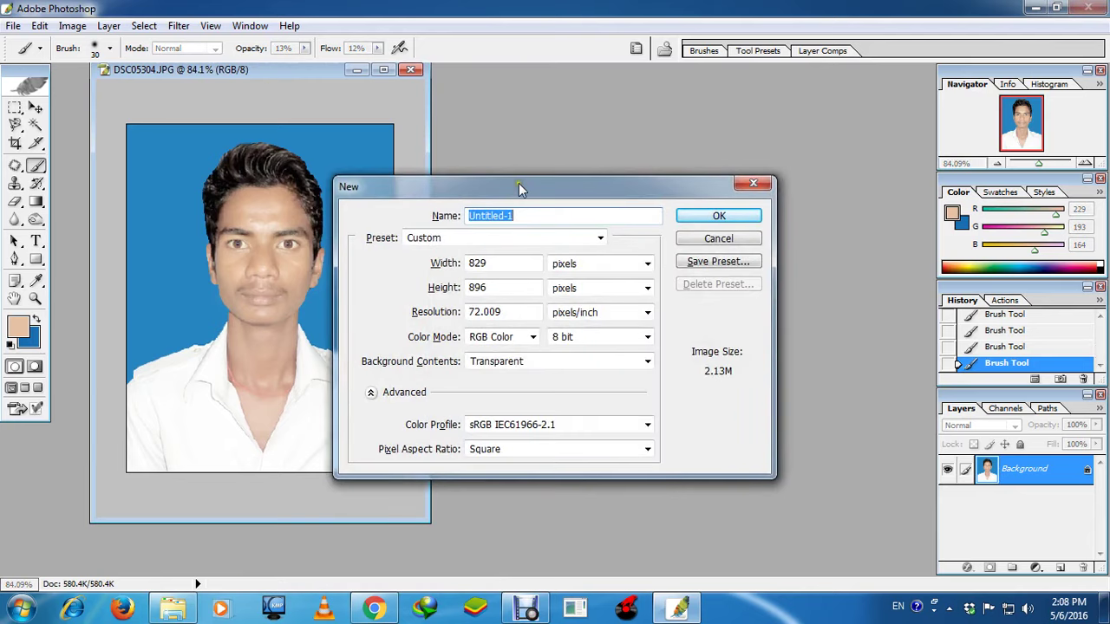
pyautogui.moveTo(521, 184); pyautogui.dragTo(547, 105)
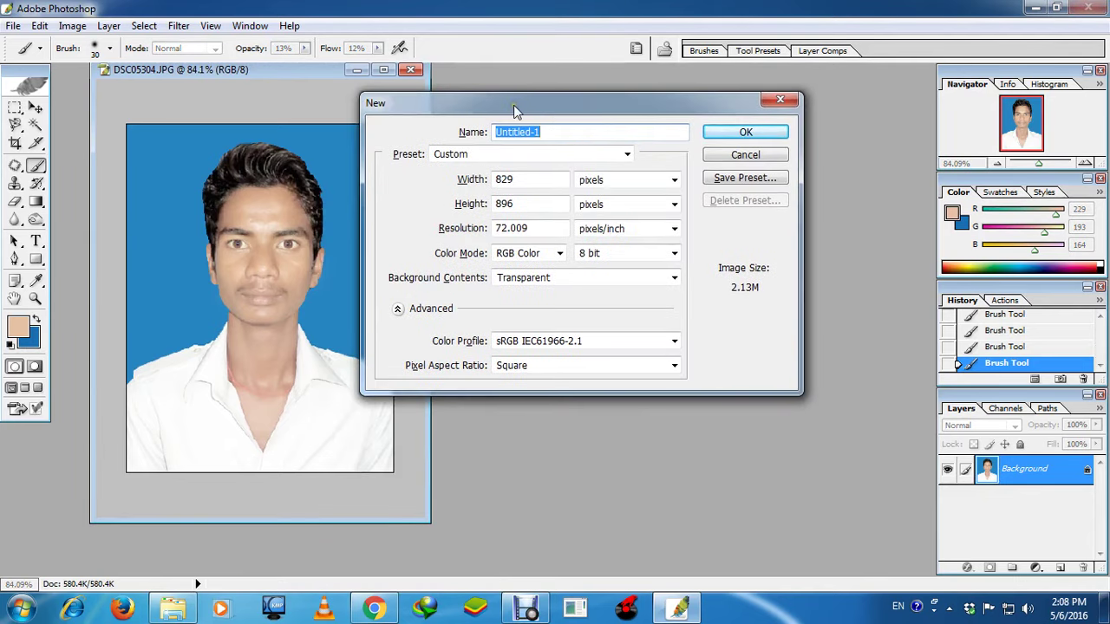
pyautogui.click(509, 155)
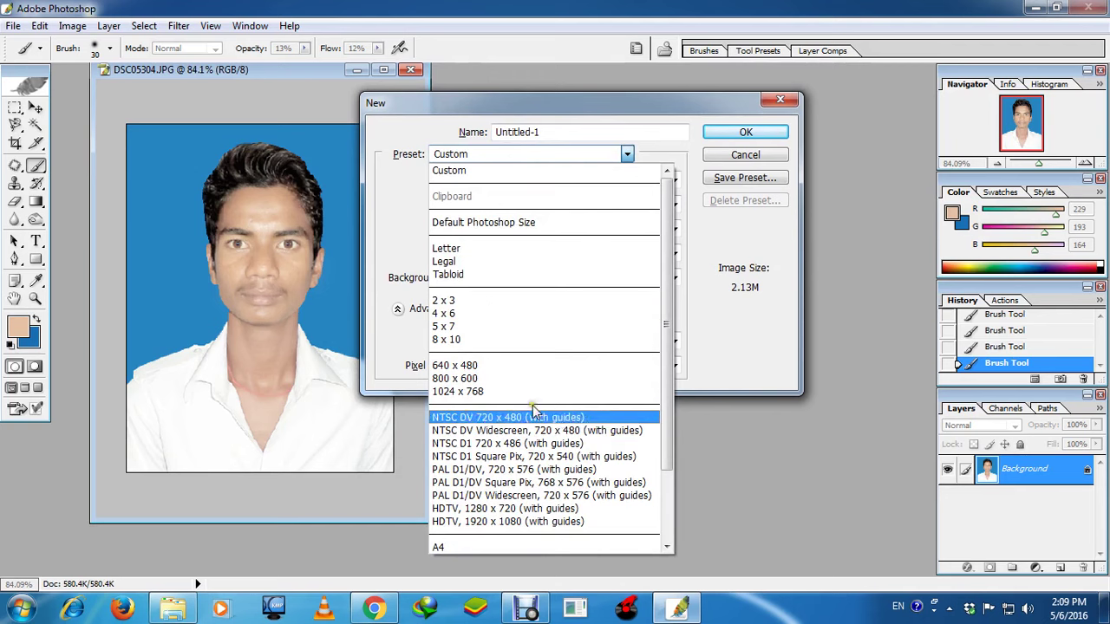
pyautogui.scroll(-2, 459, 429)
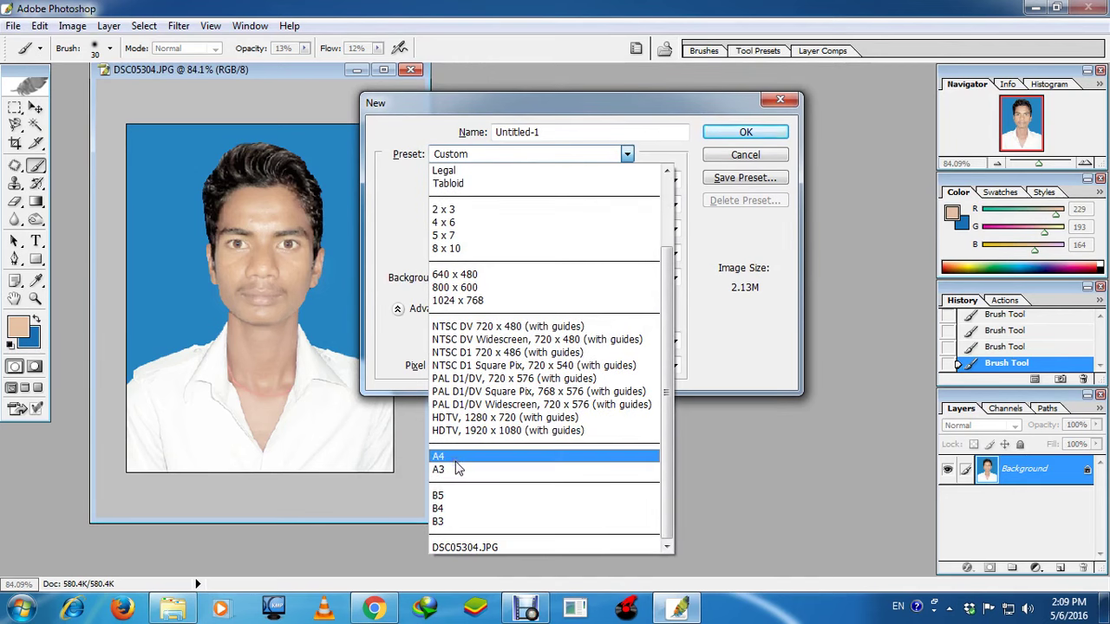
pyautogui.scroll(2, 468, 364)
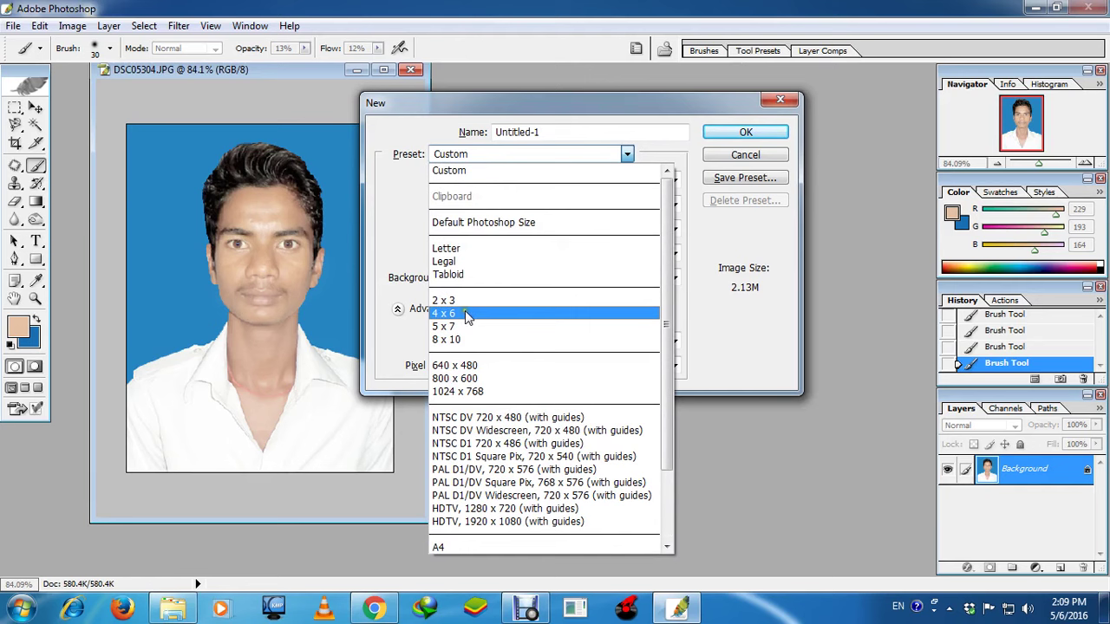
pyautogui.click(466, 314)
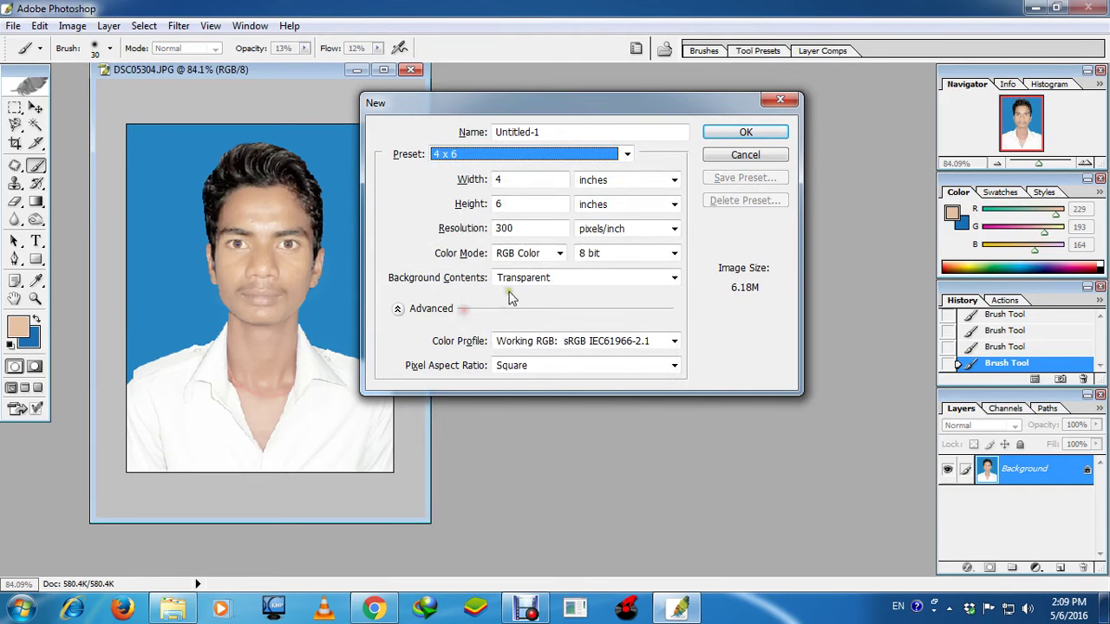
pyautogui.click(746, 132)
pyautogui.moveTo(110, 94); pyautogui.dragTo(717, 118)
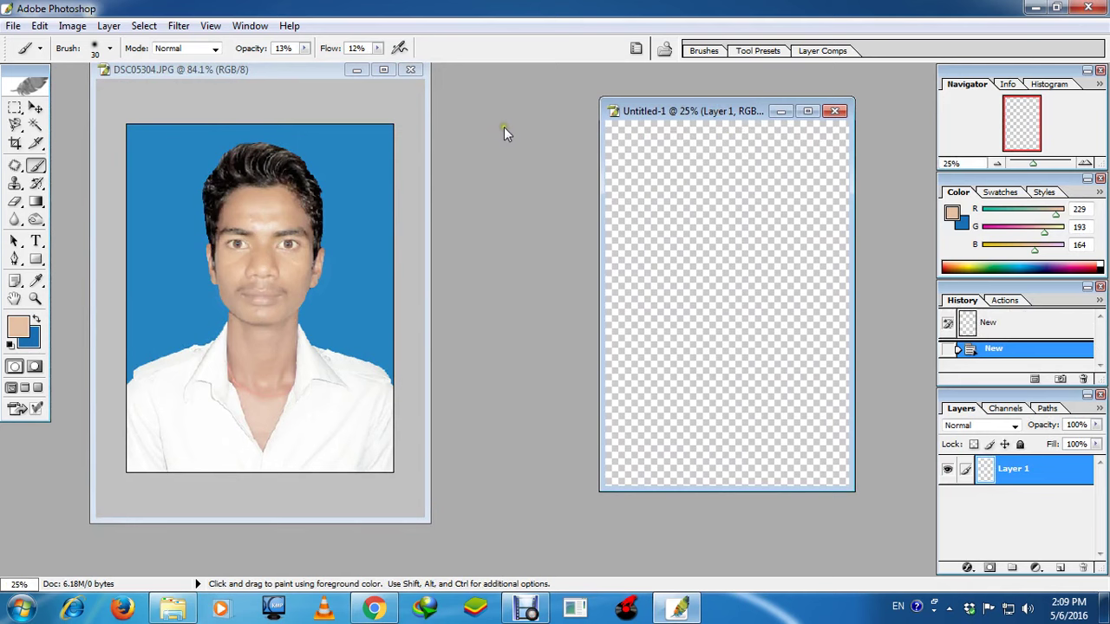
# Step: Activate the Move tool and try to move the portrait's locked Background layer
pyautogui.moveTo(267, 71); pyautogui.dragTo(349, 88)
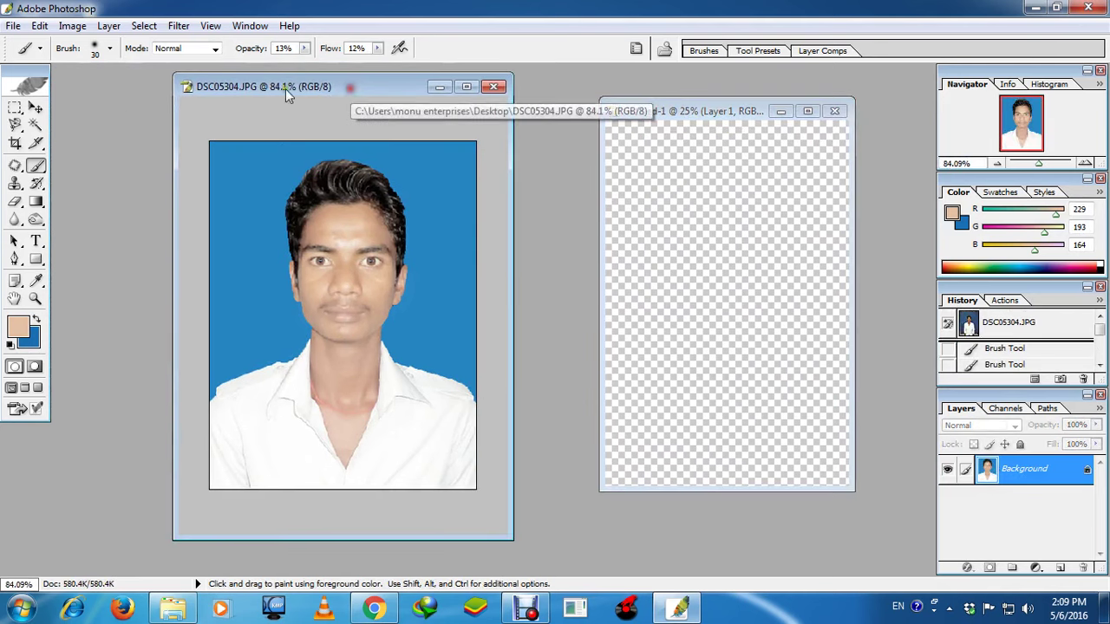
pyautogui.click(35, 108)
pyautogui.moveTo(379, 93); pyautogui.dragTo(302, 97)
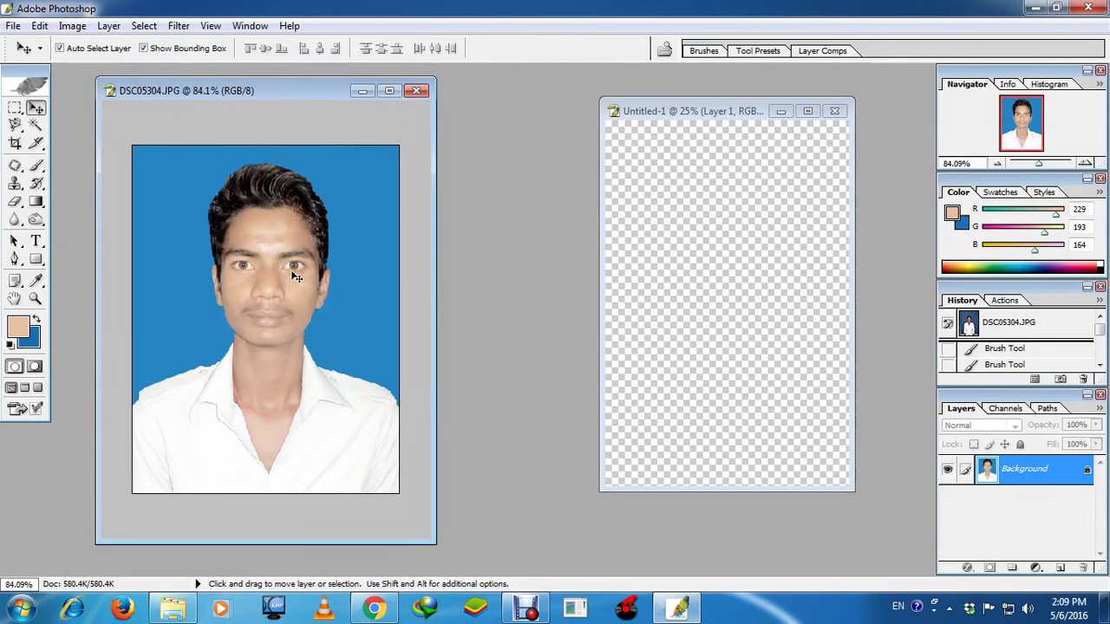
pyautogui.click(323, 277)
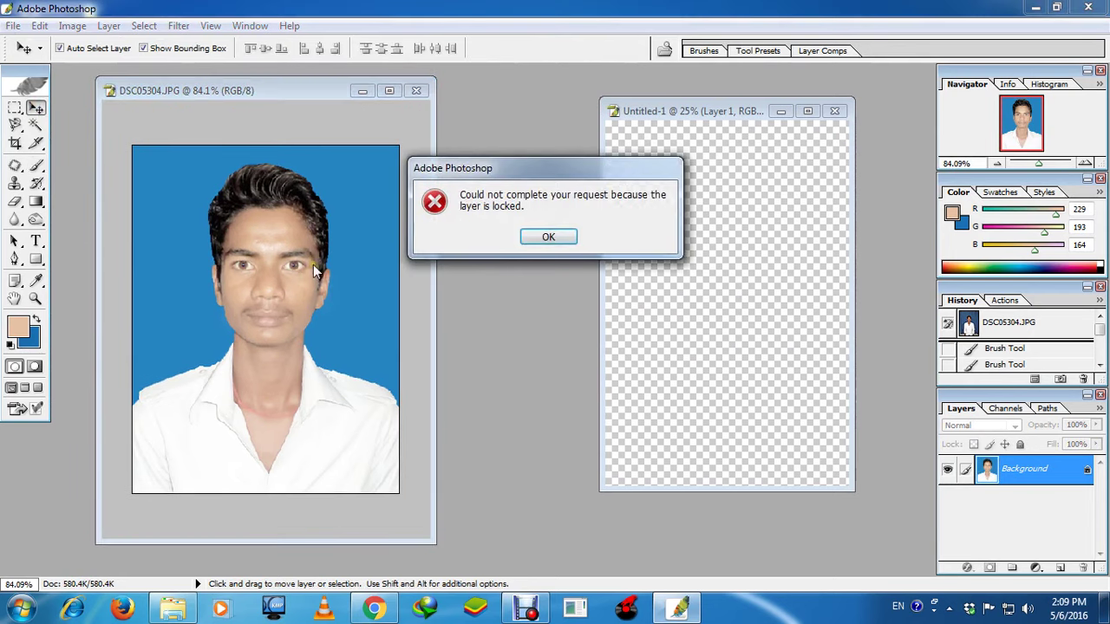
pyautogui.click(545, 235)
# Step: Arrange the portrait and blank document windows side by side, and rotate the portrait's canvas 90° clockwise
pyautogui.moveTo(693, 111); pyautogui.dragTo(627, 113)
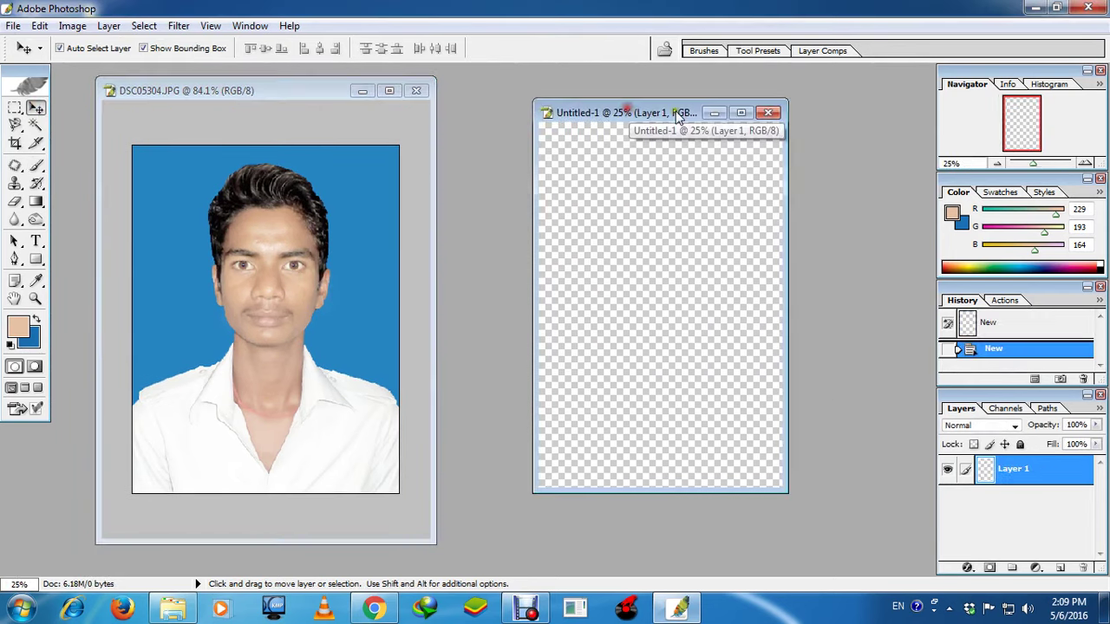
pyautogui.click(230, 90)
pyautogui.moveTo(229, 90); pyautogui.dragTo(210, 88)
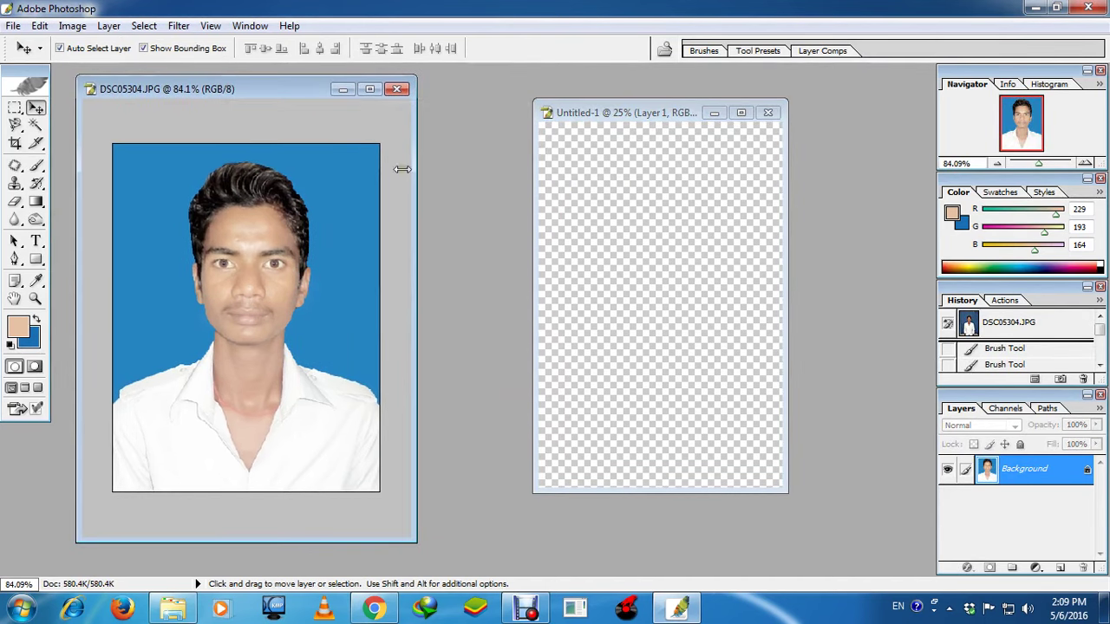
pyautogui.click(72, 25)
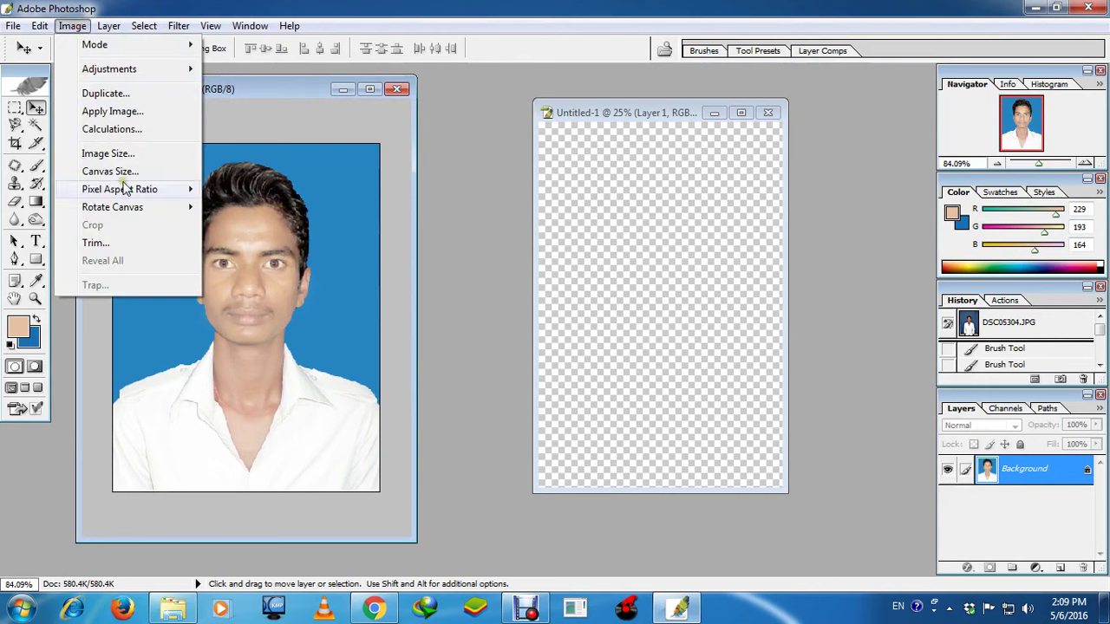
pyautogui.moveTo(128, 208)
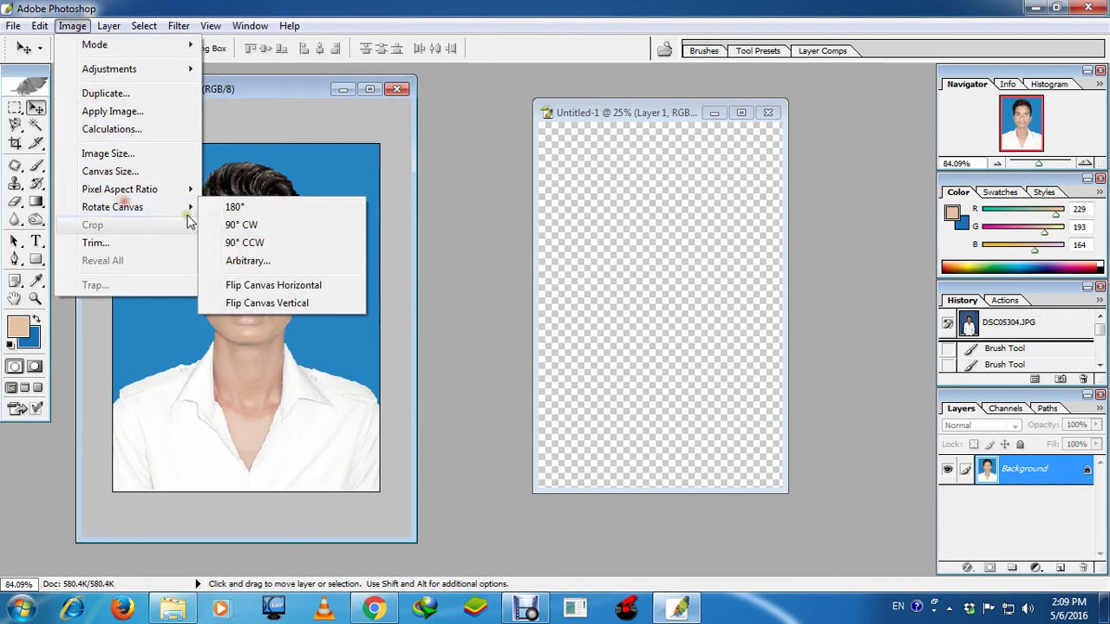
pyautogui.click(253, 226)
pyautogui.moveTo(237, 80); pyautogui.dragTo(261, 84)
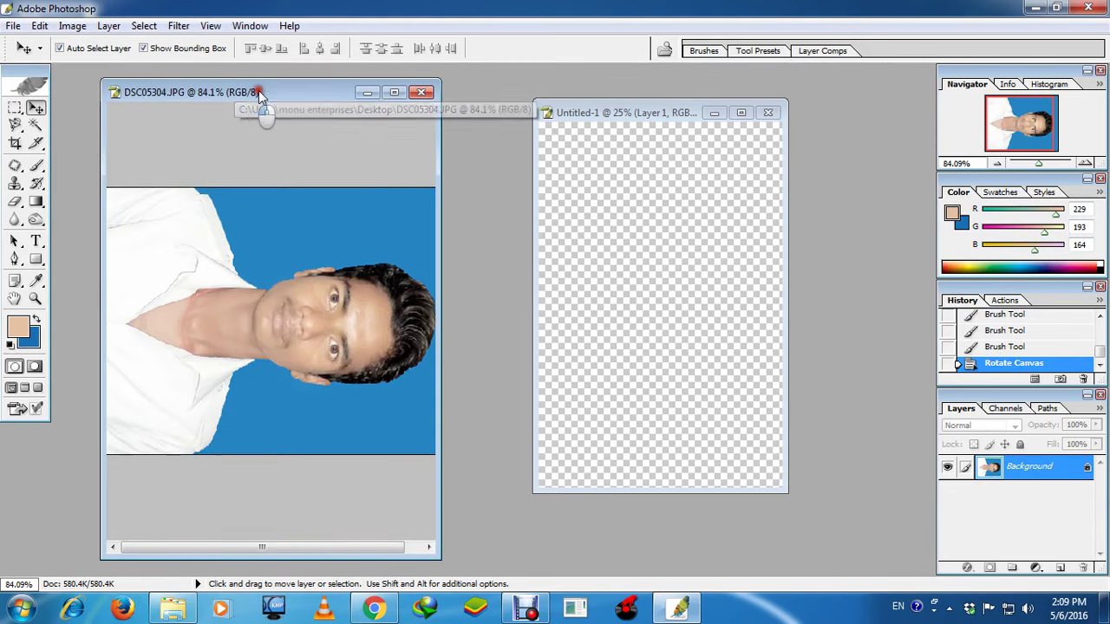
# Step: Copy the rotated portrait onto the blank 4 x 6 inch sheet and position it in the sheet's upper-left corner
pyautogui.moveTo(246, 289); pyautogui.dragTo(642, 293)
pyautogui.moveTo(665, 121); pyautogui.dragTo(505, 120)
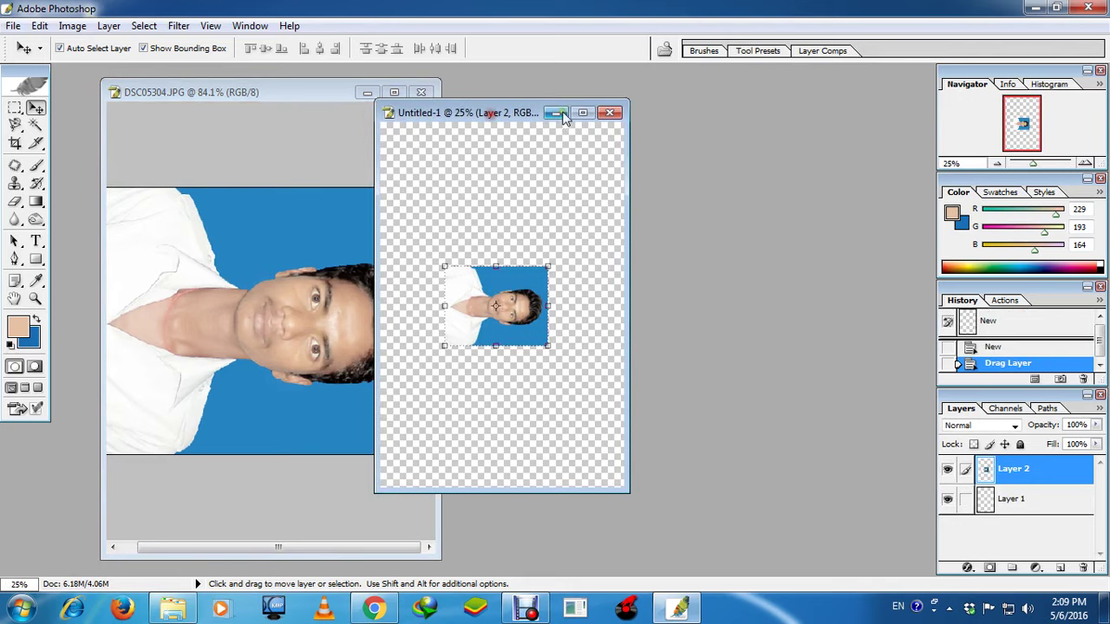
pyautogui.click(580, 111)
pyautogui.moveTo(569, 312); pyautogui.dragTo(519, 198)
pyautogui.hotkey('shift', 'Left')
pyautogui.hotkey('shift', 'Left')
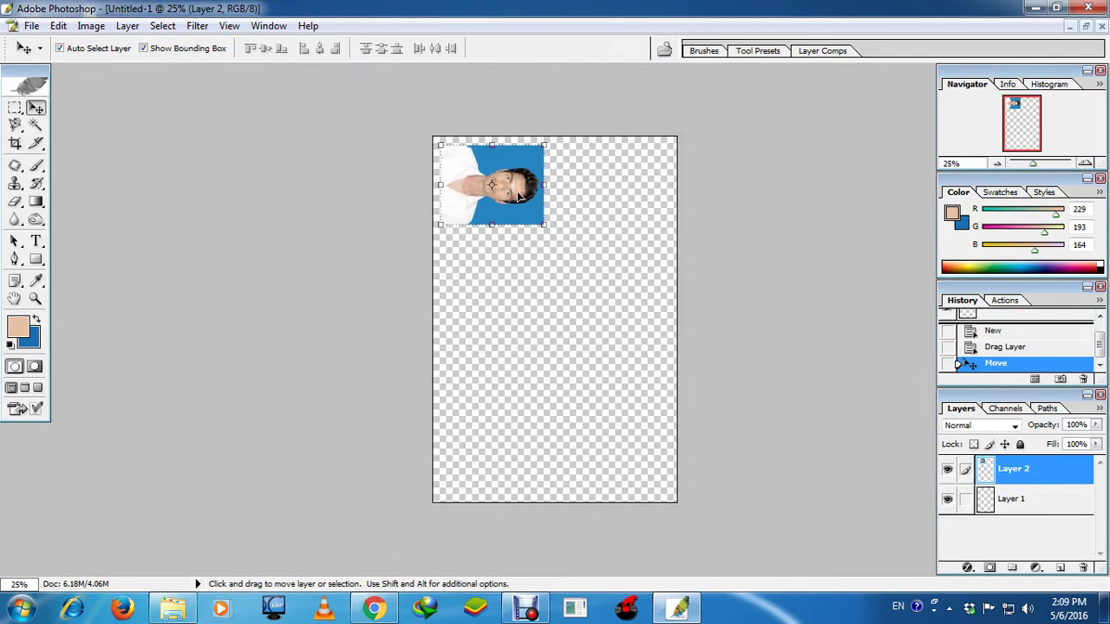
pyautogui.hotkey('shift', 'Up')
pyautogui.hotkey('shift', 'Up')
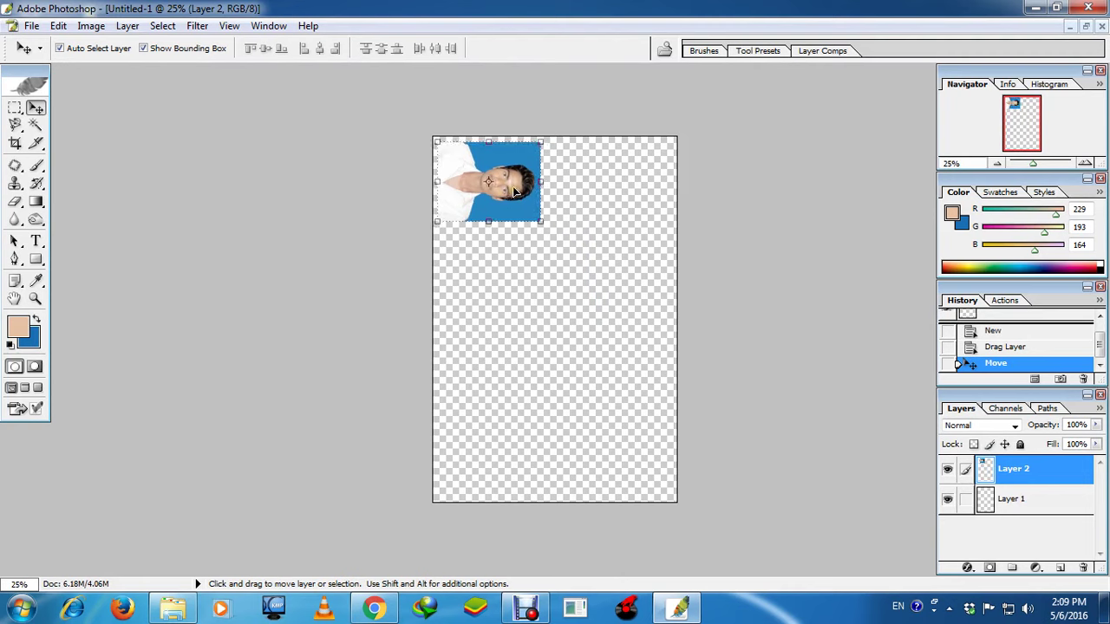
pyautogui.hotkey('shift', 'Right')
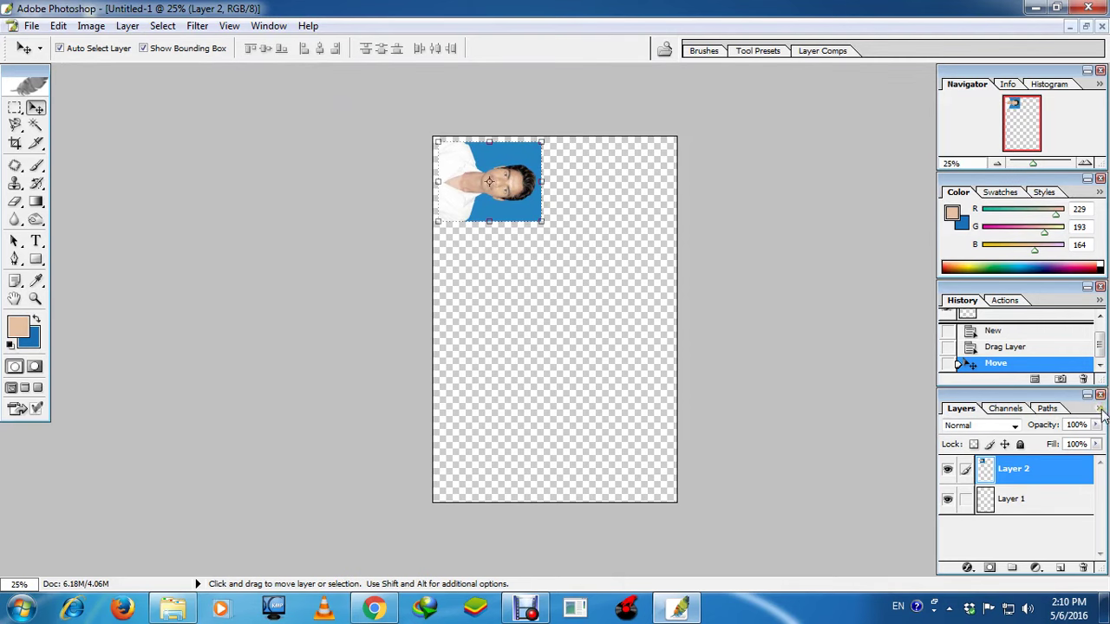
# Step: Try Drop Shadow, Inner Shadow, glow and Bevel and Emboss effects on the photo layer, and switch them all off again
pyautogui.click(1100, 410)
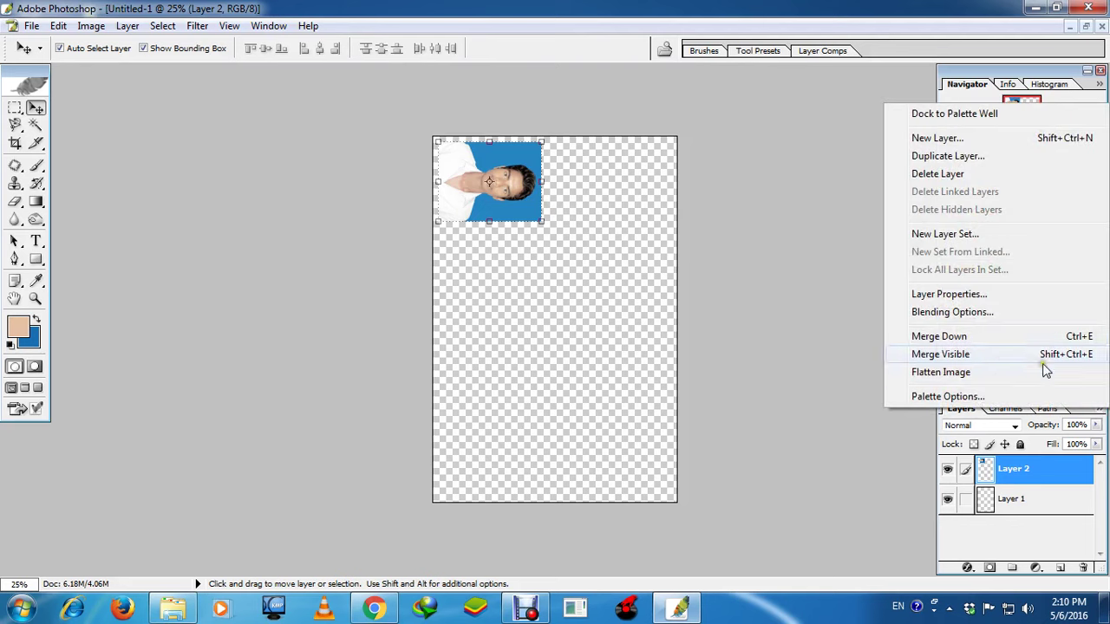
pyautogui.click(971, 319)
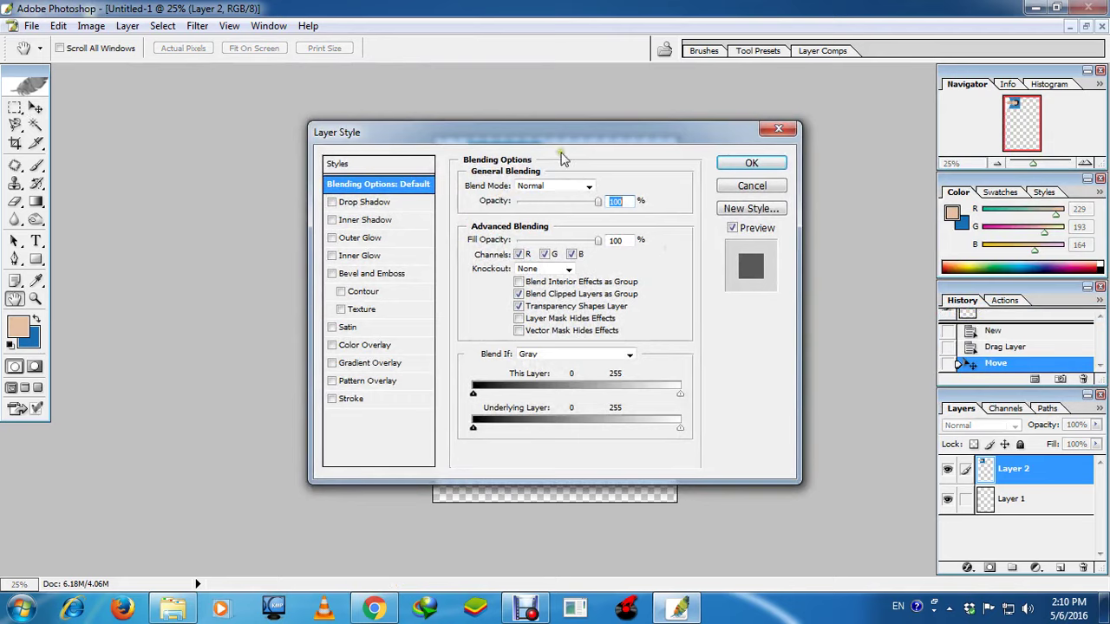
pyautogui.moveTo(585, 138); pyautogui.dragTo(401, 104)
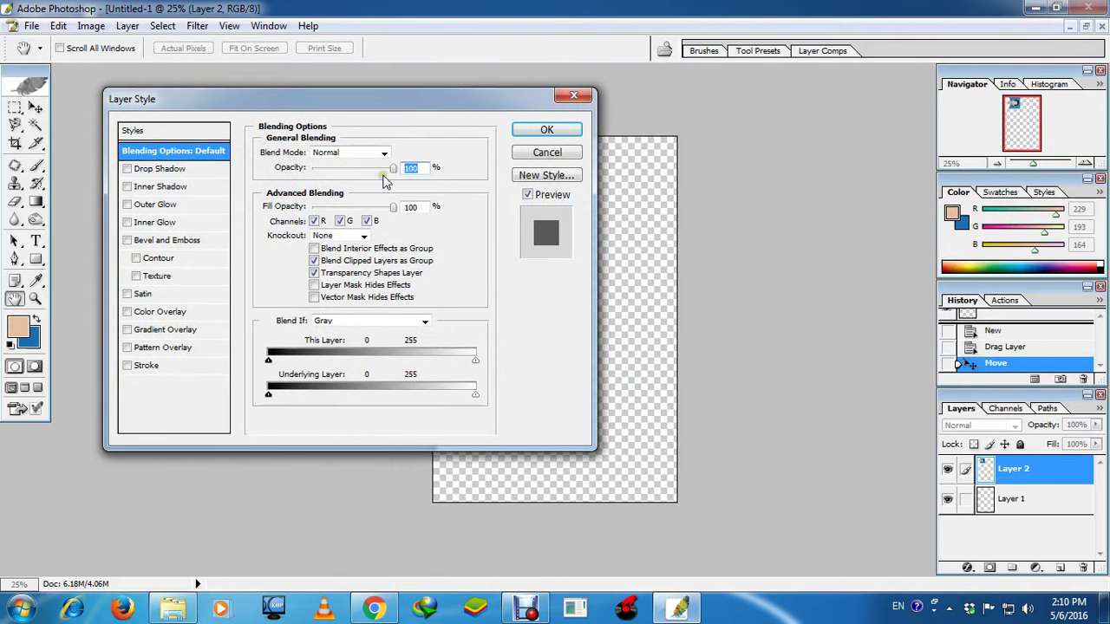
pyautogui.click(127, 168)
pyautogui.click(127, 186)
pyautogui.click(128, 222)
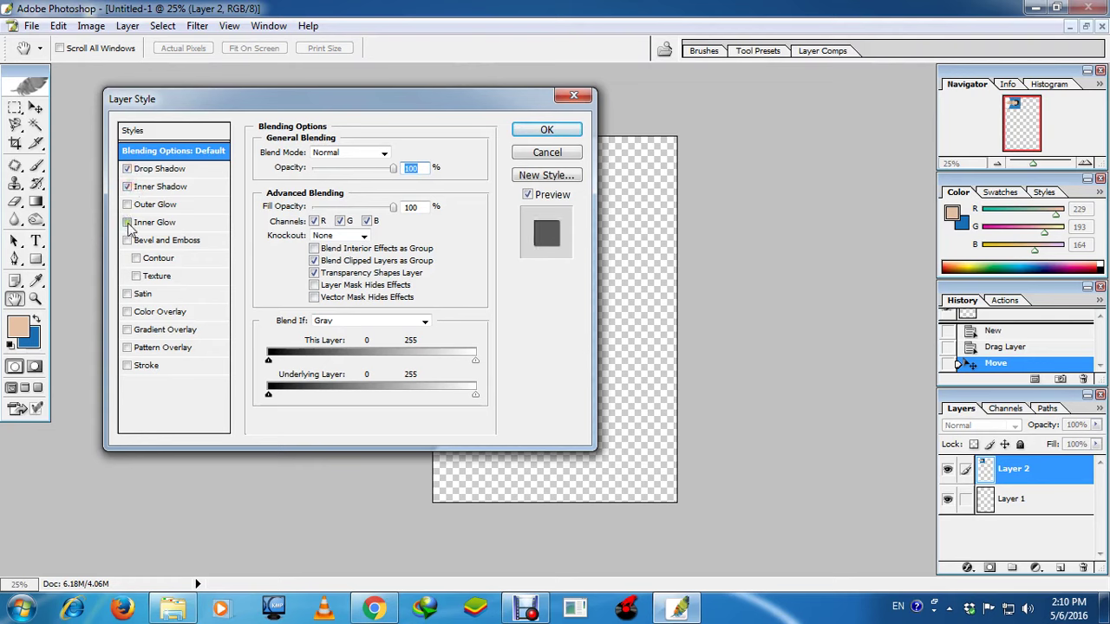
pyautogui.click(128, 240)
pyautogui.click(128, 222)
pyautogui.click(128, 204)
pyautogui.click(128, 240)
pyautogui.click(128, 203)
pyautogui.click(127, 186)
pyautogui.click(127, 169)
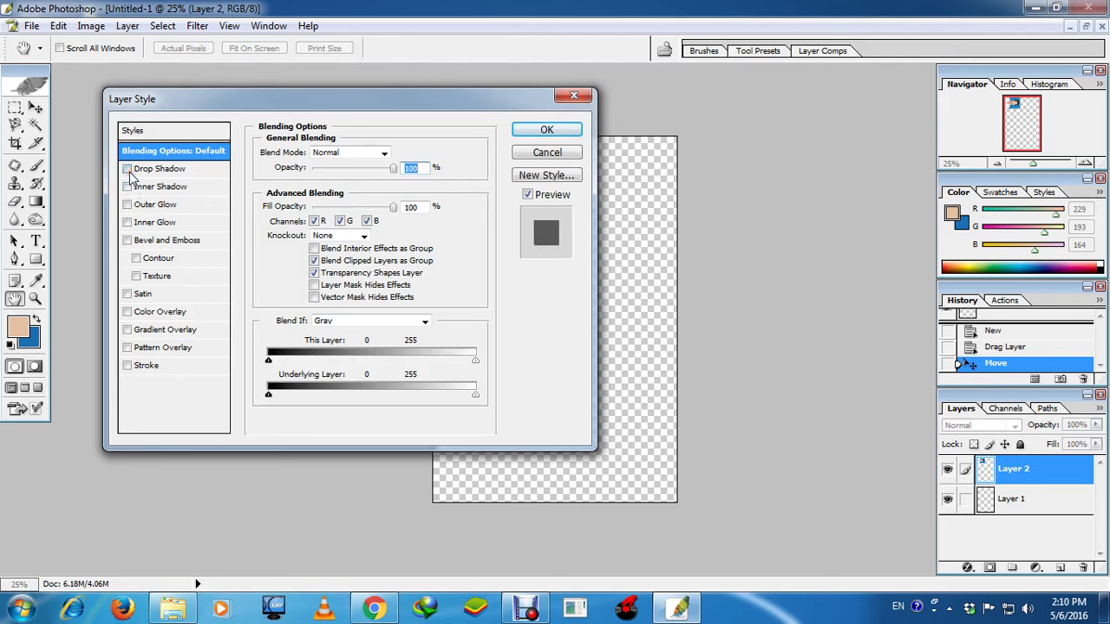
# Step: Try a Stroke effect on the photo layer, turn it off, and close the layer style settings without any effect
pyautogui.click(128, 365)
pyautogui.click(127, 367)
pyautogui.click(127, 367)
pyautogui.moveTo(459, 104)
pyautogui.mouseDown()
pyautogui.moveTo(228, 149)
pyautogui.moveTo(446, 118)
pyautogui.mouseUp()
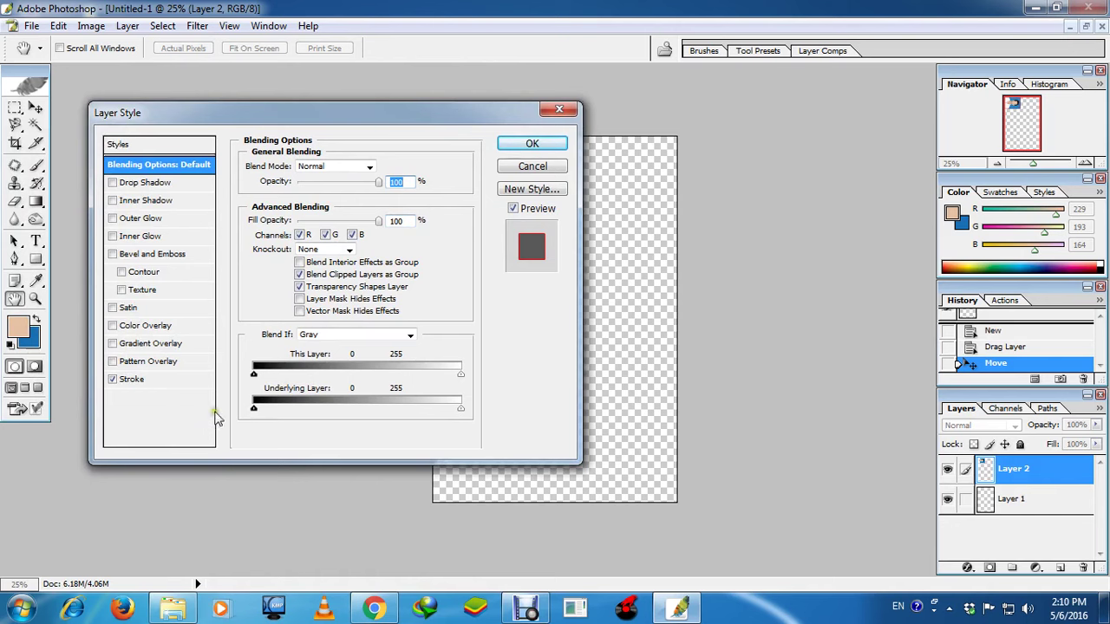
pyautogui.click(113, 379)
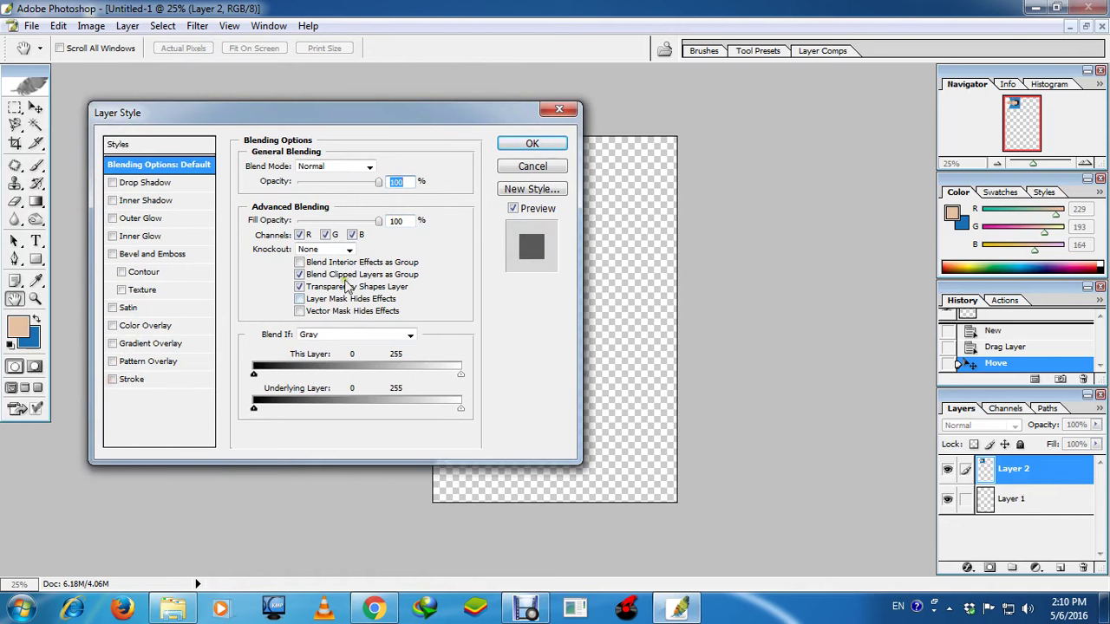
pyautogui.click(531, 143)
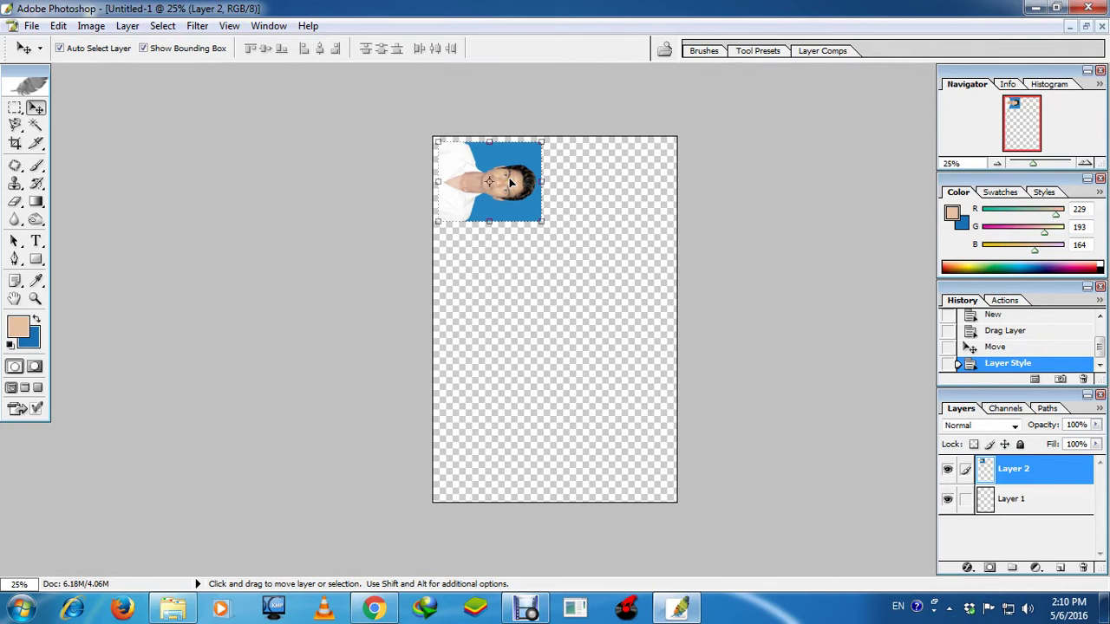
# Step: Duplicate the photo to the right of the original within the sheet's top row
pyautogui.press('alt')
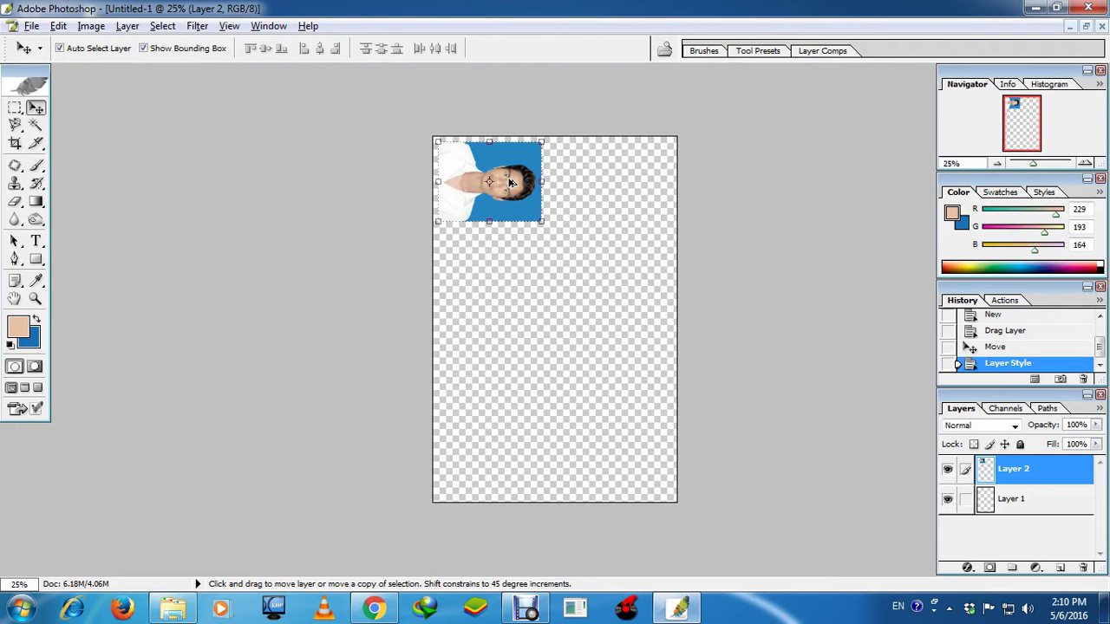
pyautogui.moveTo(512, 181); pyautogui.dragTo(630, 177)
pyautogui.hotkey('ctrl', 't')
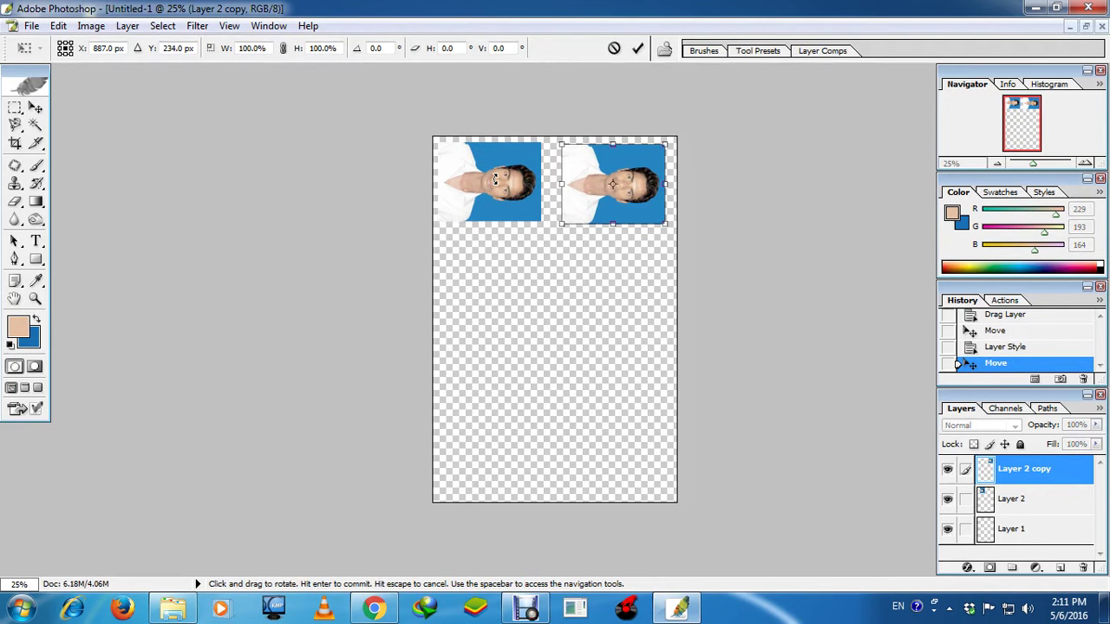
pyautogui.press('Return')
# Step: Nudge the original photo right and the copy up so the two sit level and centred across the sheet
pyautogui.click(490, 185)
pyautogui.hotkey('shift', 'Right')
pyautogui.hotkey('shift', 'Right')
pyautogui.hotkey('shift', 'Right')
pyautogui.hotkey('shift', 'Right')
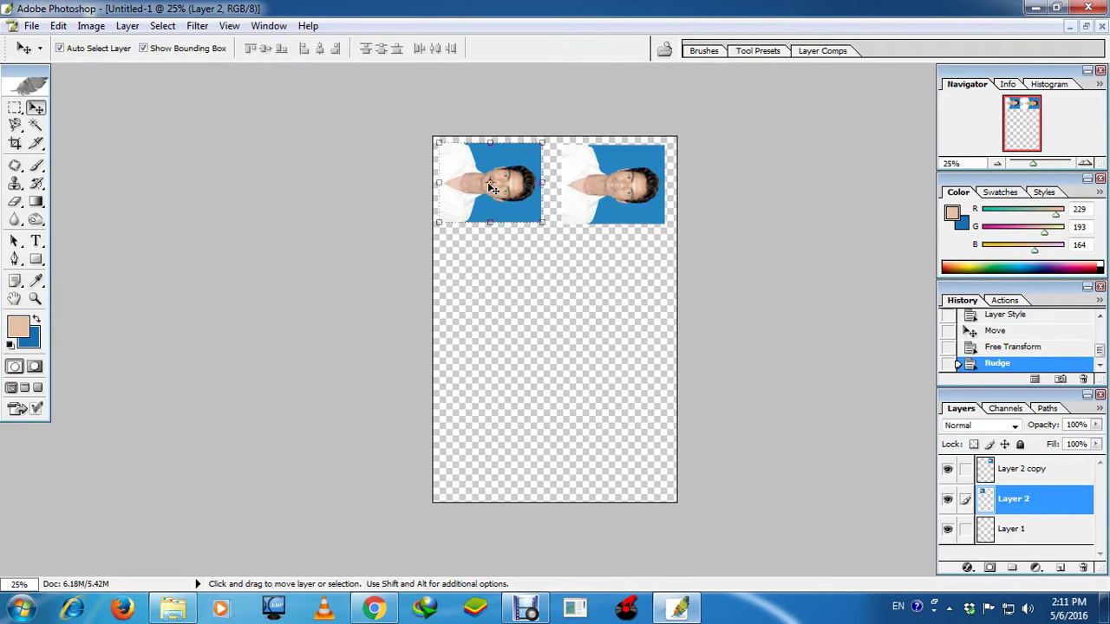
pyautogui.click(593, 179)
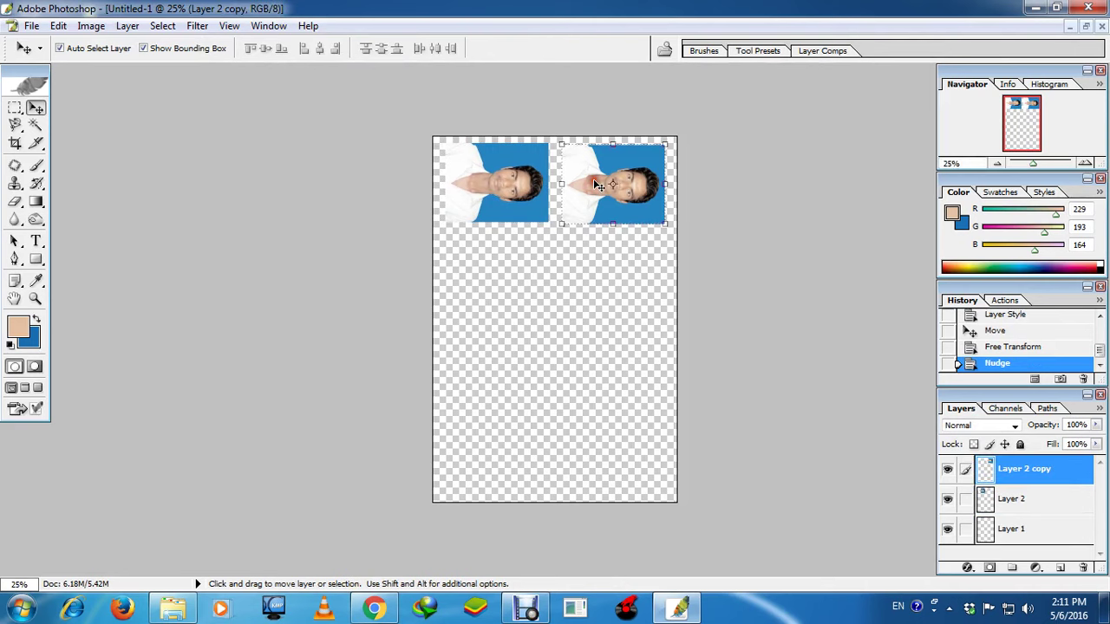
pyautogui.hotkey('shift', 'Up')
# Step: Link the two photo layers and merge them into a single row layer
pyautogui.click(498, 184)
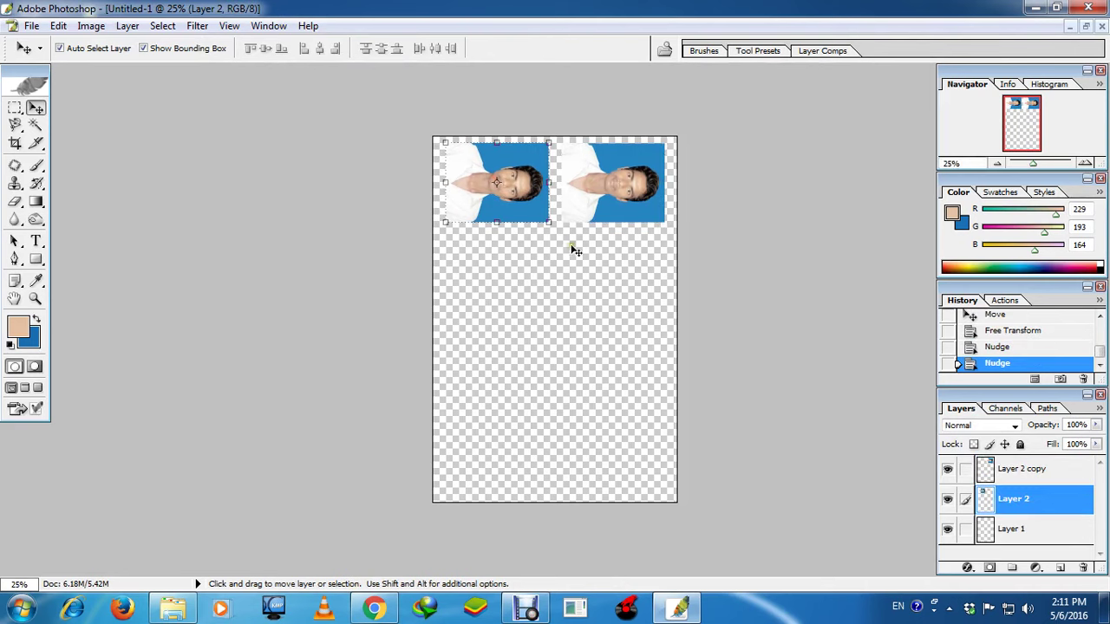
pyautogui.keyDown('shift'); pyautogui.click(597, 189); pyautogui.keyUp('shift')
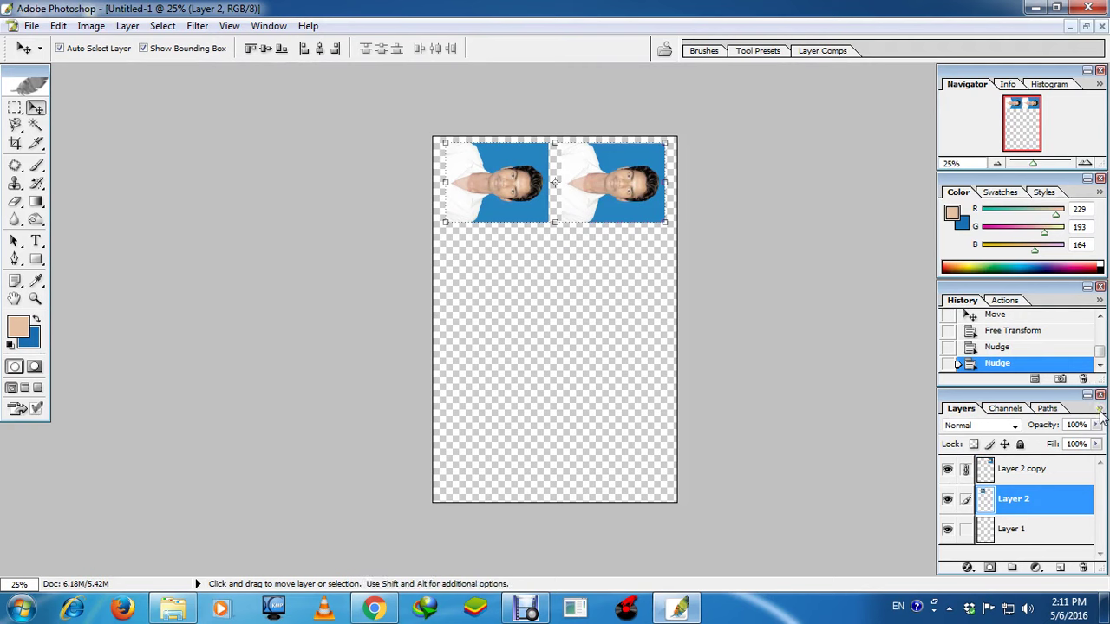
pyautogui.click(1099, 409)
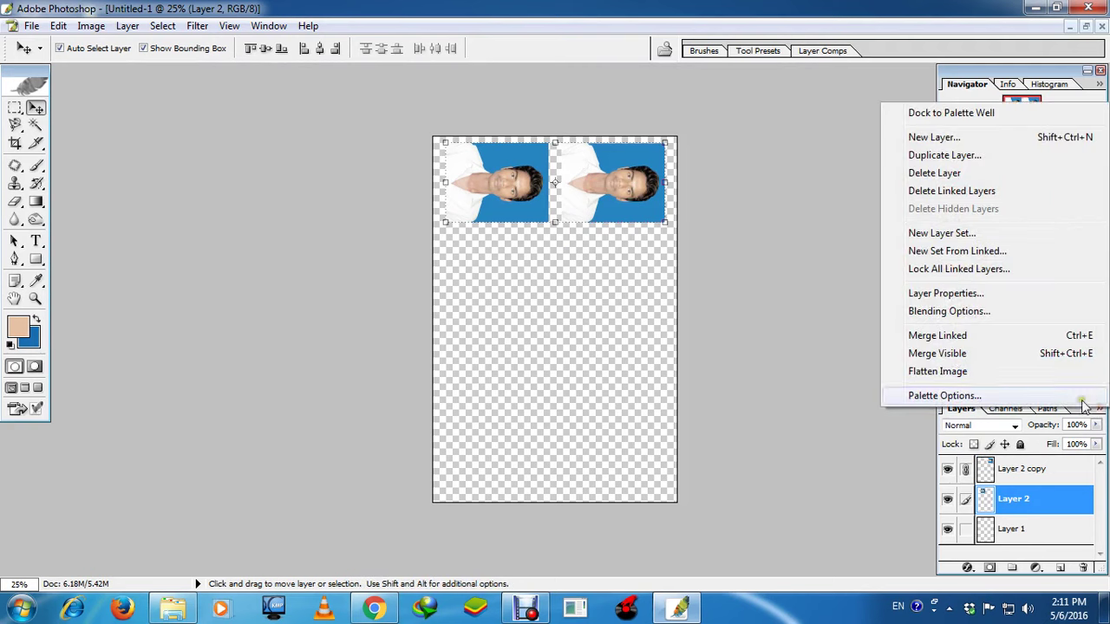
pyautogui.click(960, 342)
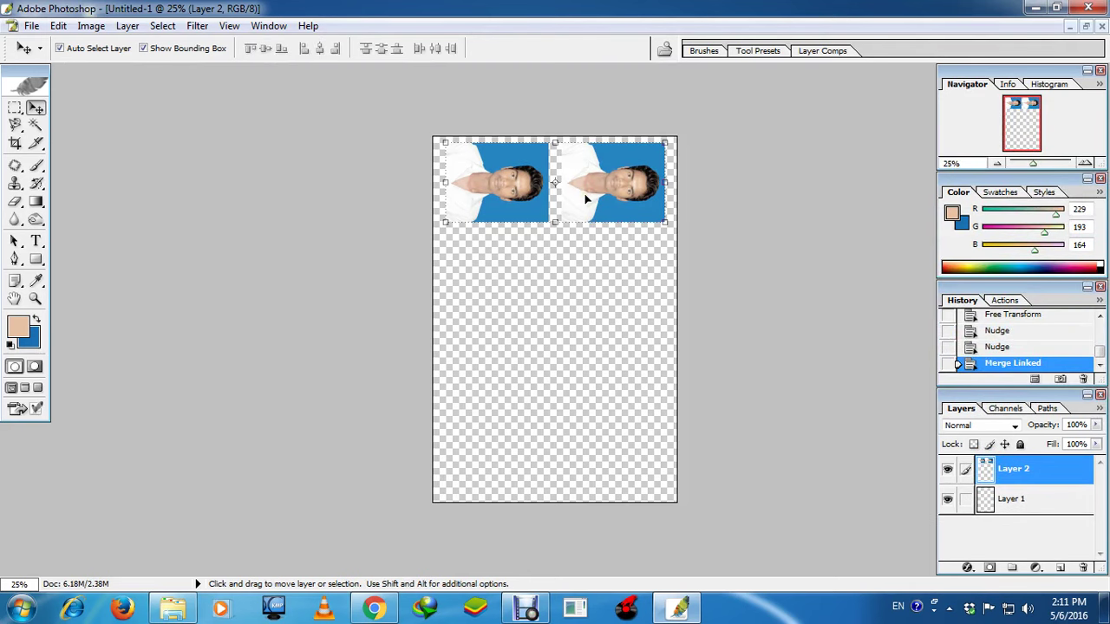
# Step: Duplicate the merged photo row three times down the sheet and nudge the third row down
pyautogui.press('alt')
pyautogui.moveTo(586, 199); pyautogui.dragTo(591, 441)
pyautogui.click(593, 351)
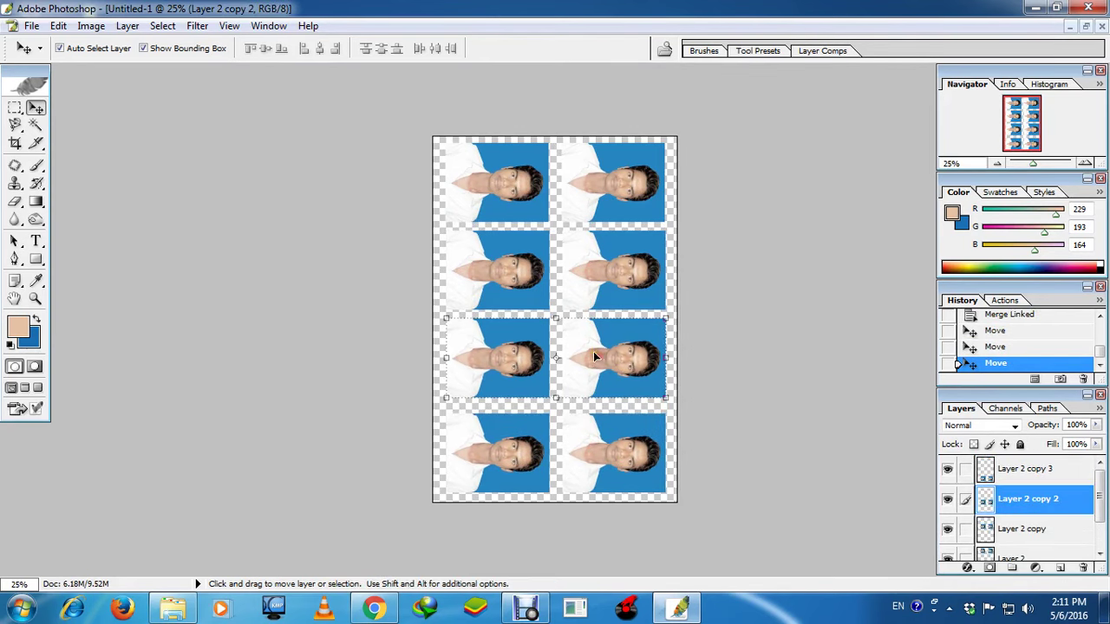
pyautogui.press('Down')
pyautogui.press('Down')
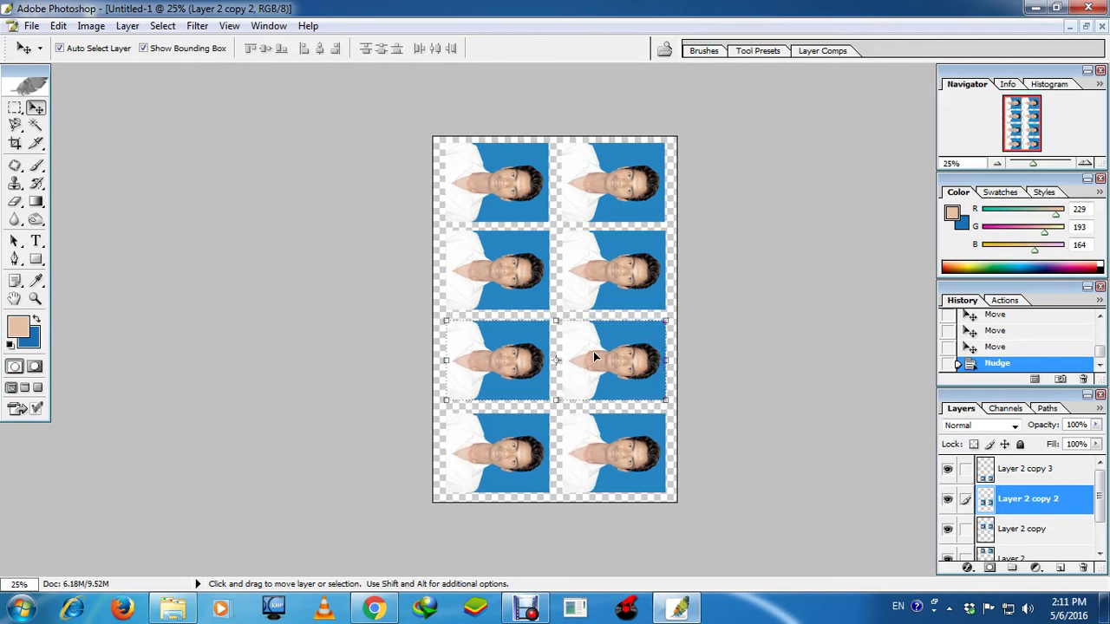
# Step: Nudge the second and third photo rows down to space the four rows evenly
pyautogui.click(581, 263)
pyautogui.click(573, 198)
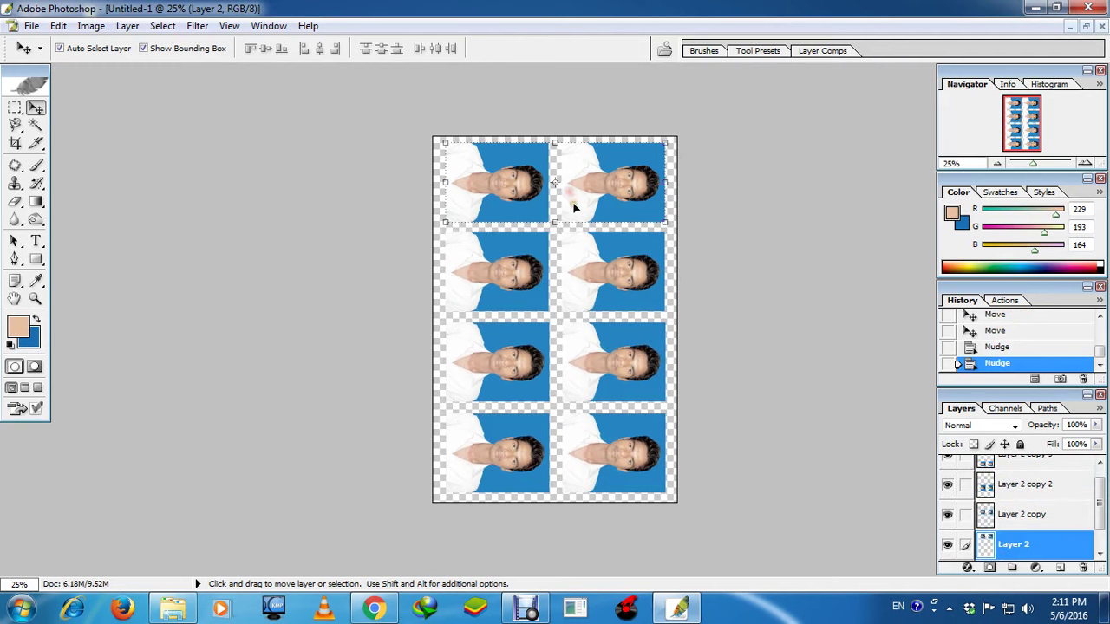
pyautogui.click(572, 453)
pyautogui.click(576, 360)
pyautogui.press('Down')
pyautogui.click(590, 271)
pyautogui.press('Down')
pyautogui.click(579, 186)
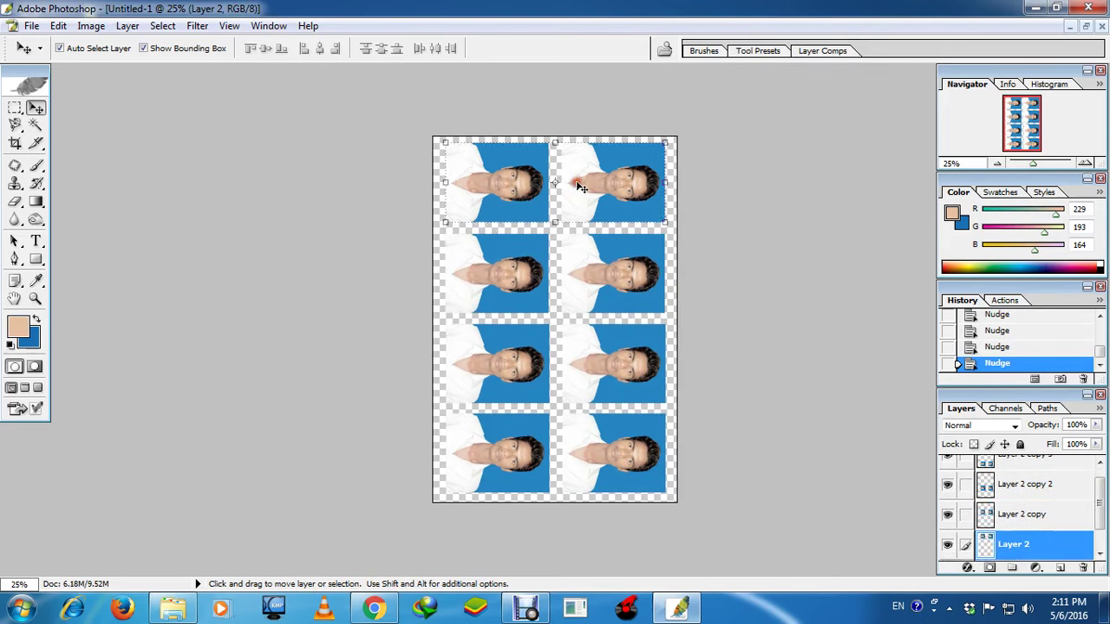
# Step: Restore the photo sheet to a floating window and place it overlapping the portrait window
pyautogui.click(1084, 28)
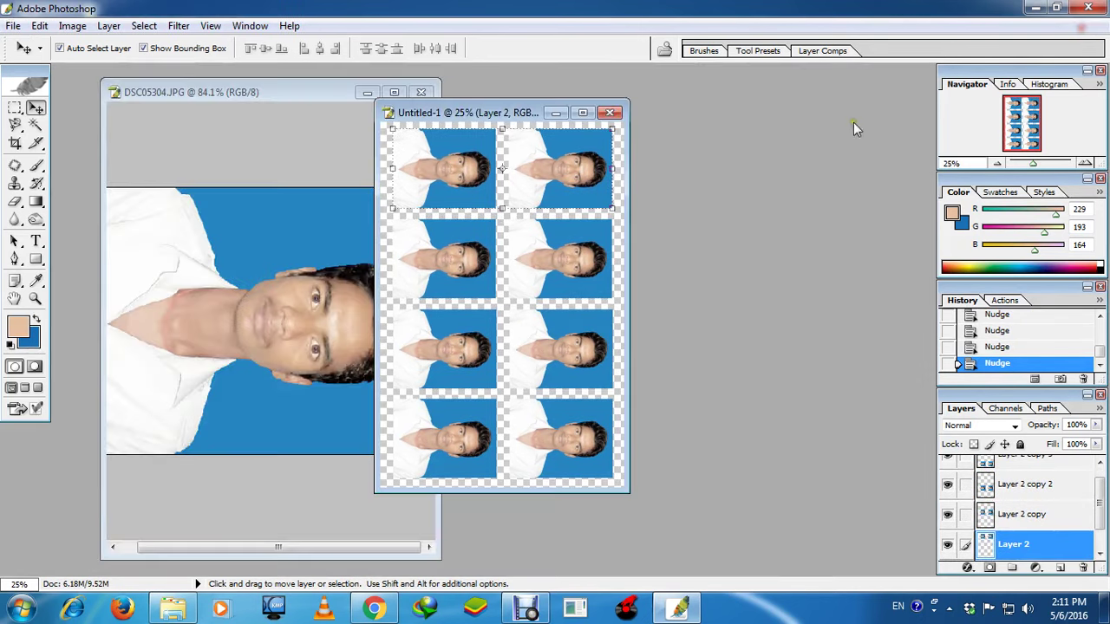
pyautogui.moveTo(441, 111); pyautogui.dragTo(585, 108)
pyautogui.moveTo(319, 94); pyautogui.dragTo(339, 93)
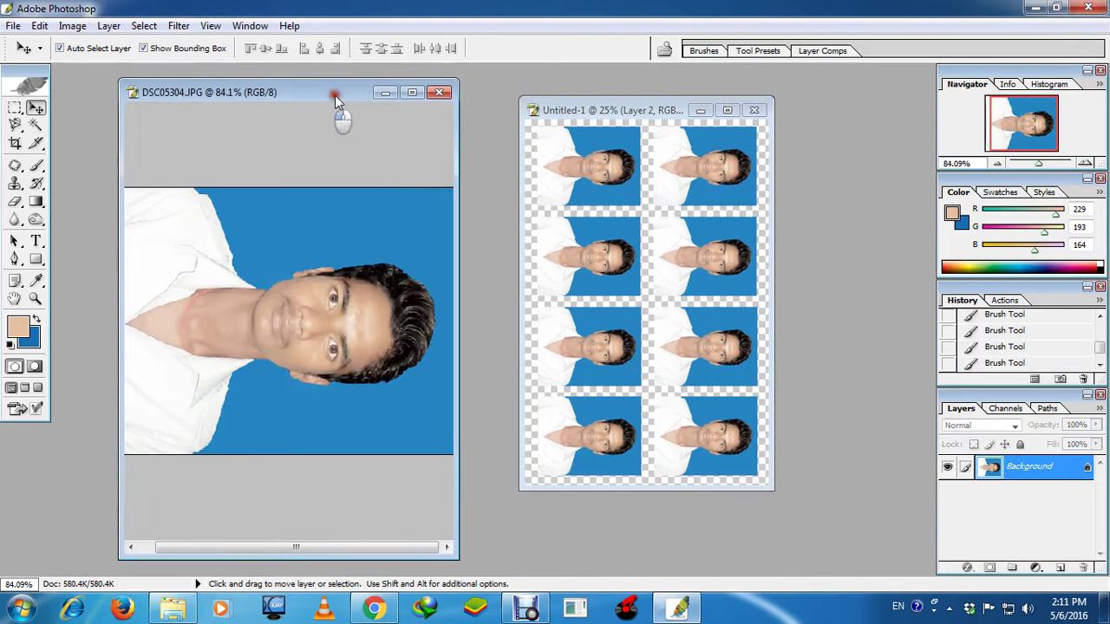
pyautogui.moveTo(632, 115); pyautogui.dragTo(420, 115)
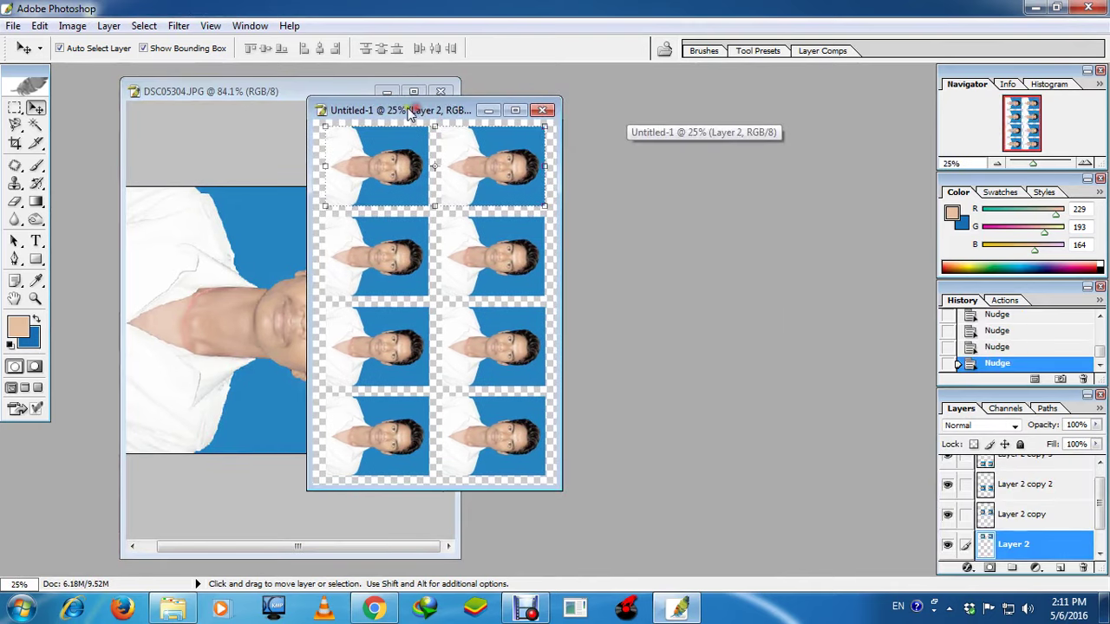
# Step: Open the print settings for the photo sheet, choose the EPSON L805 Series printer, and close them without printing
pyautogui.click(13, 25)
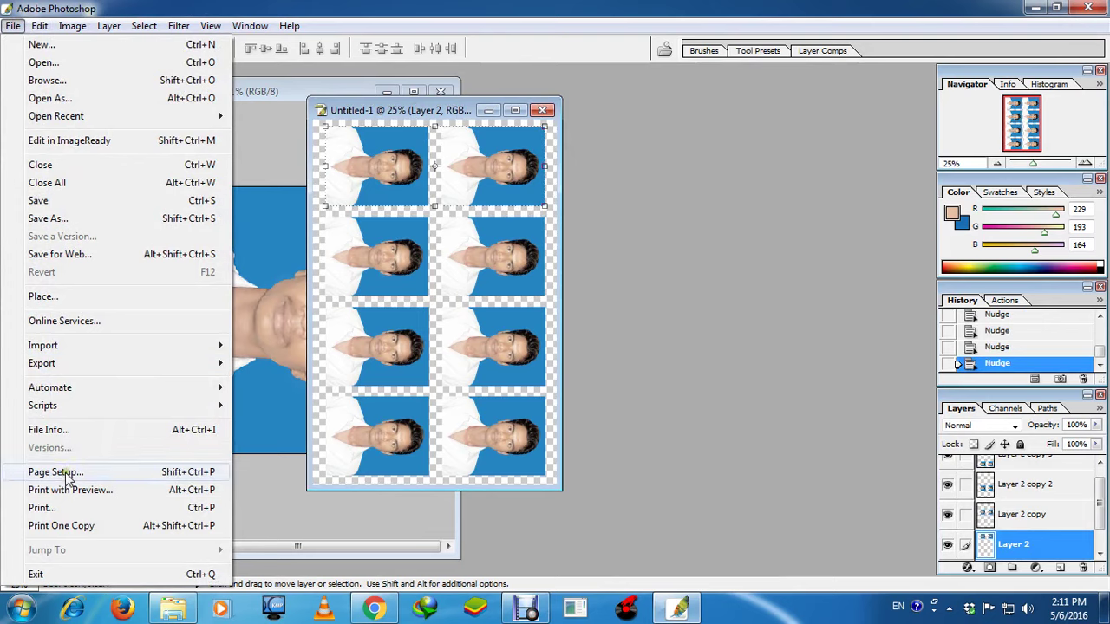
pyautogui.click(50, 507)
pyautogui.click(507, 110)
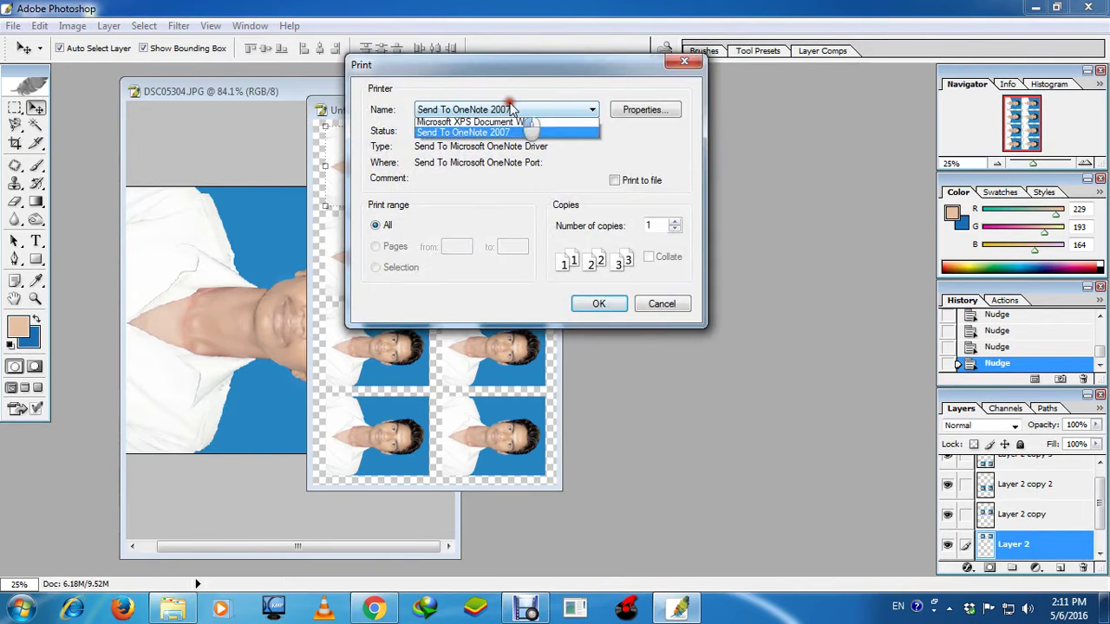
pyautogui.click(472, 124)
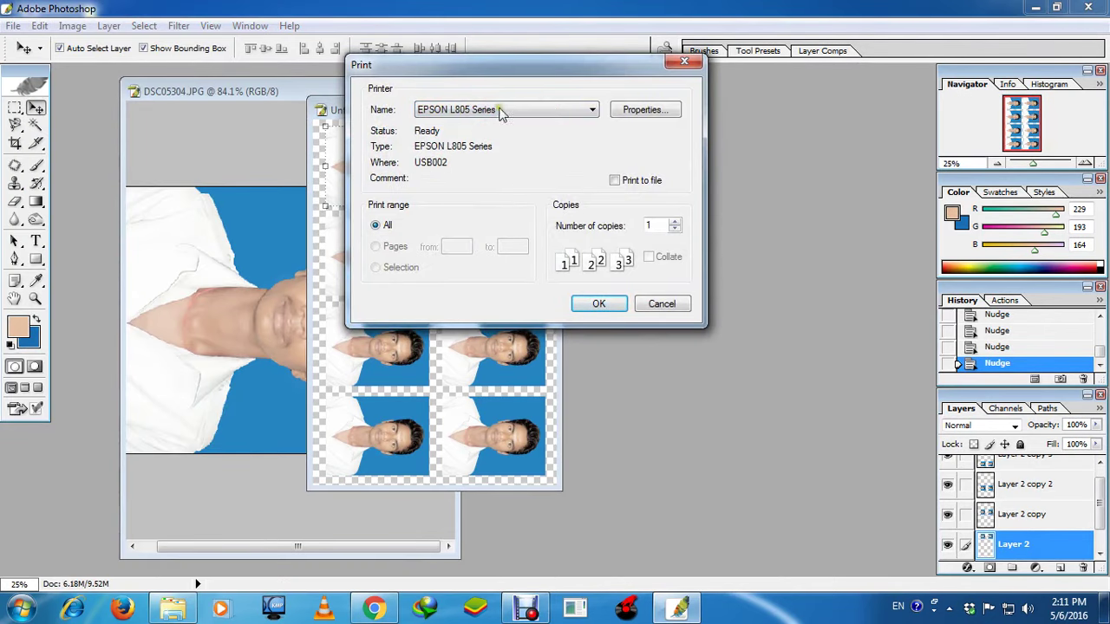
pyautogui.moveTo(523, 69); pyautogui.dragTo(612, 69)
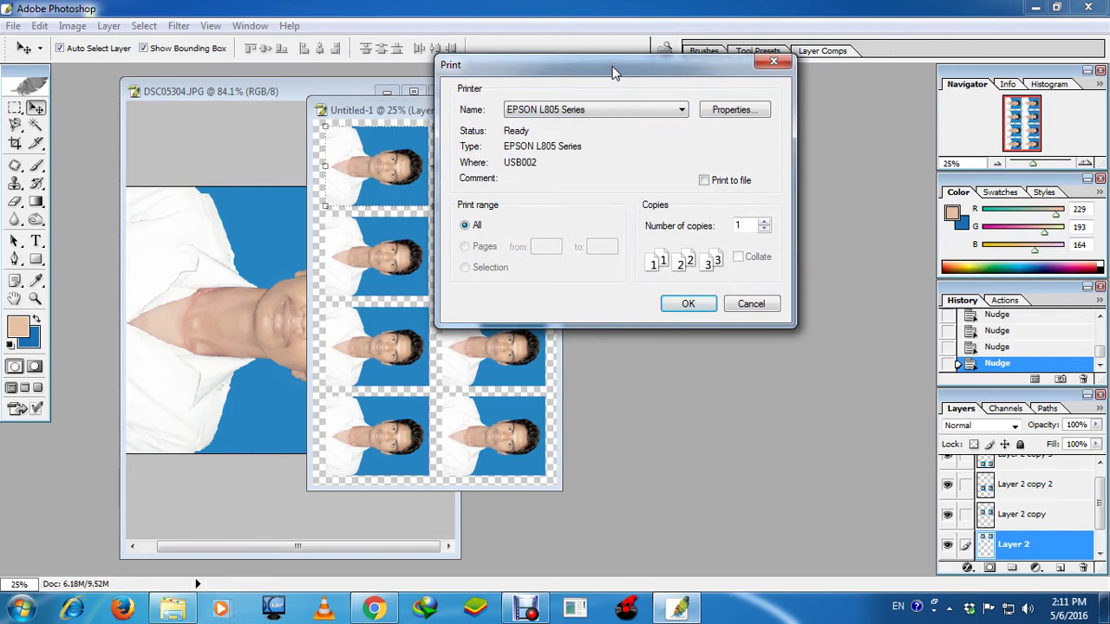
pyautogui.moveTo(726, 78); pyautogui.dragTo(771, 163)
pyautogui.click(817, 150)
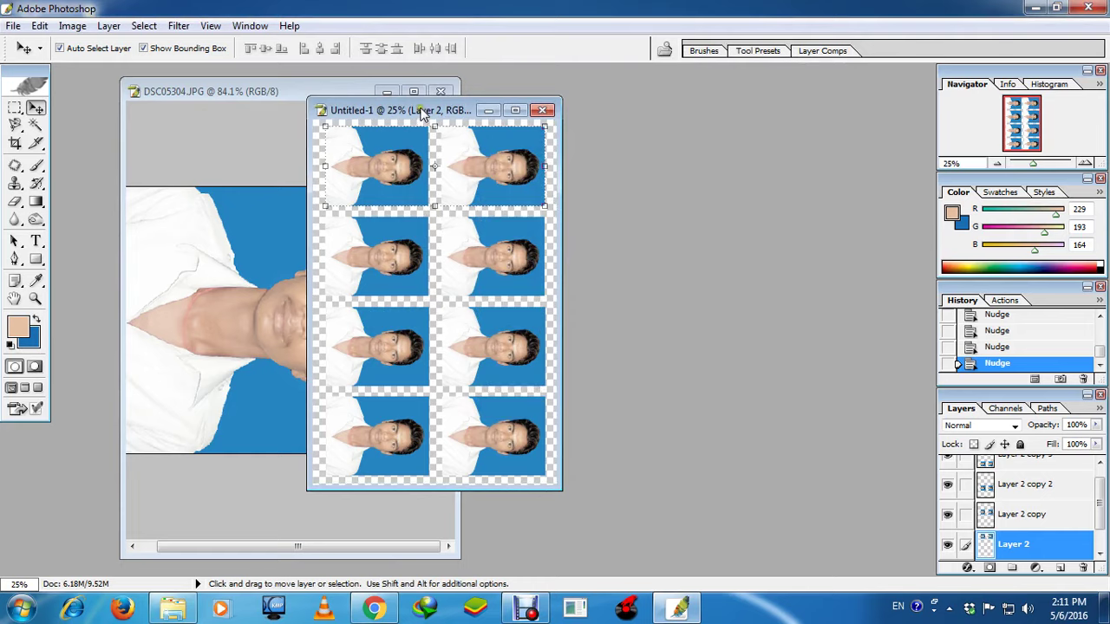
# Step: Arrange the portrait and photo sheet windows side by side for comparison
pyautogui.moveTo(422, 113); pyautogui.dragTo(643, 119)
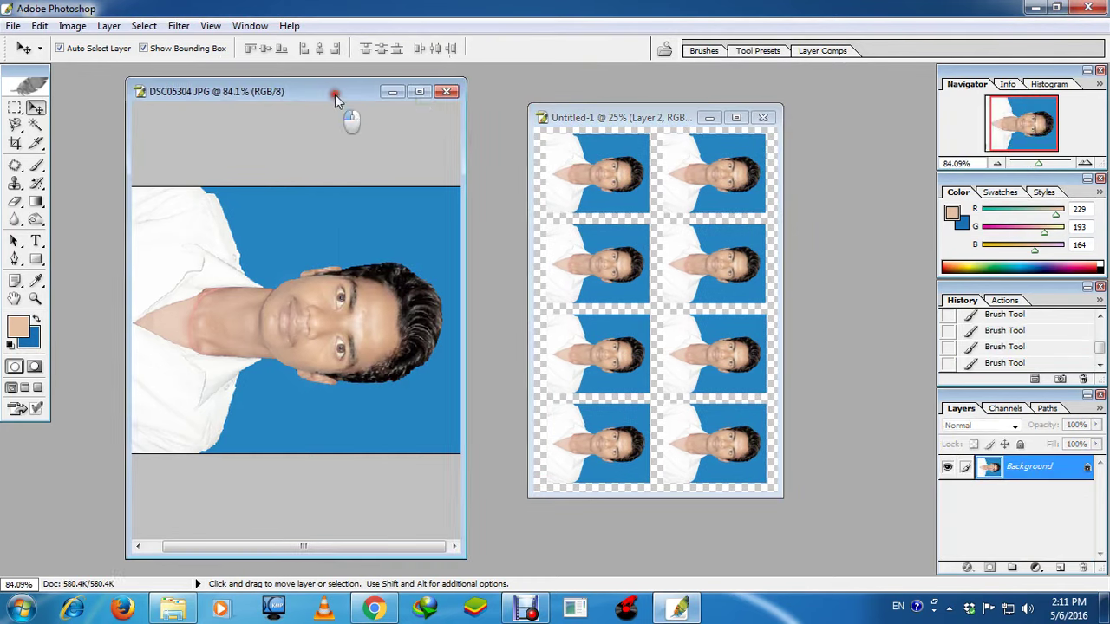
pyautogui.moveTo(335, 94); pyautogui.dragTo(350, 95)
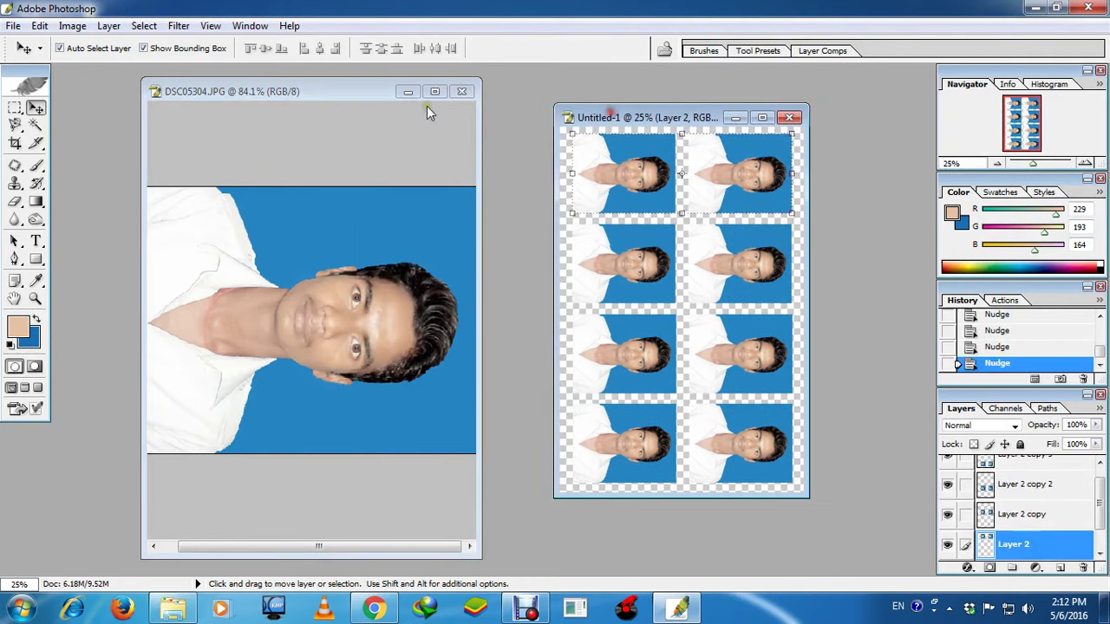
pyautogui.moveTo(358, 90); pyautogui.dragTo(352, 87)
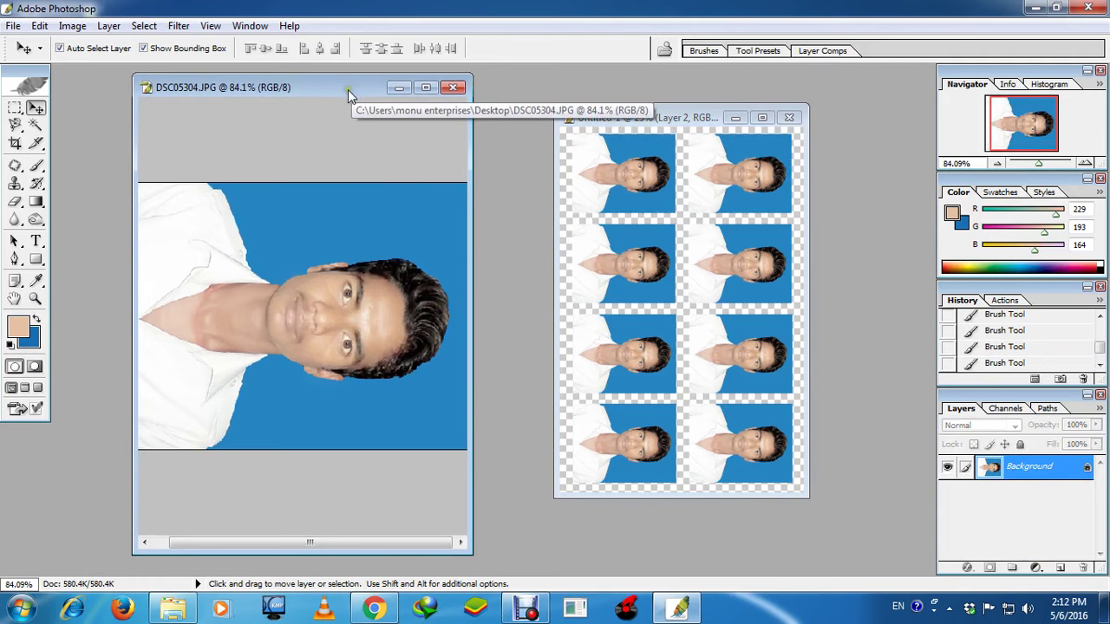
pyautogui.moveTo(348, 90); pyautogui.dragTo(406, 94)
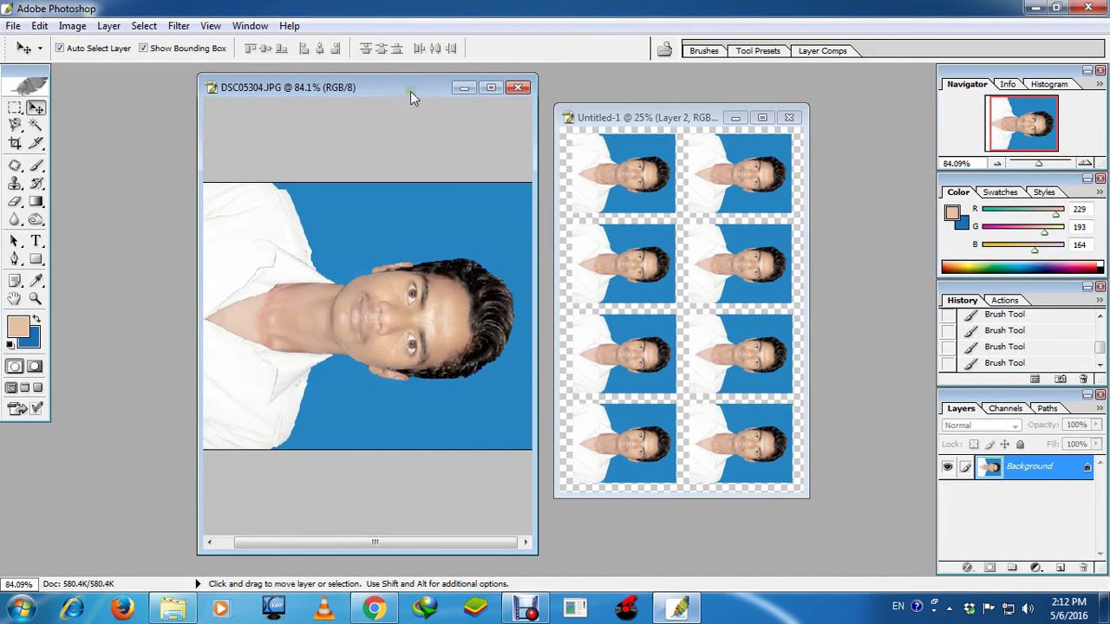
pyautogui.click(1036, 10)
pyautogui.click(525, 607)
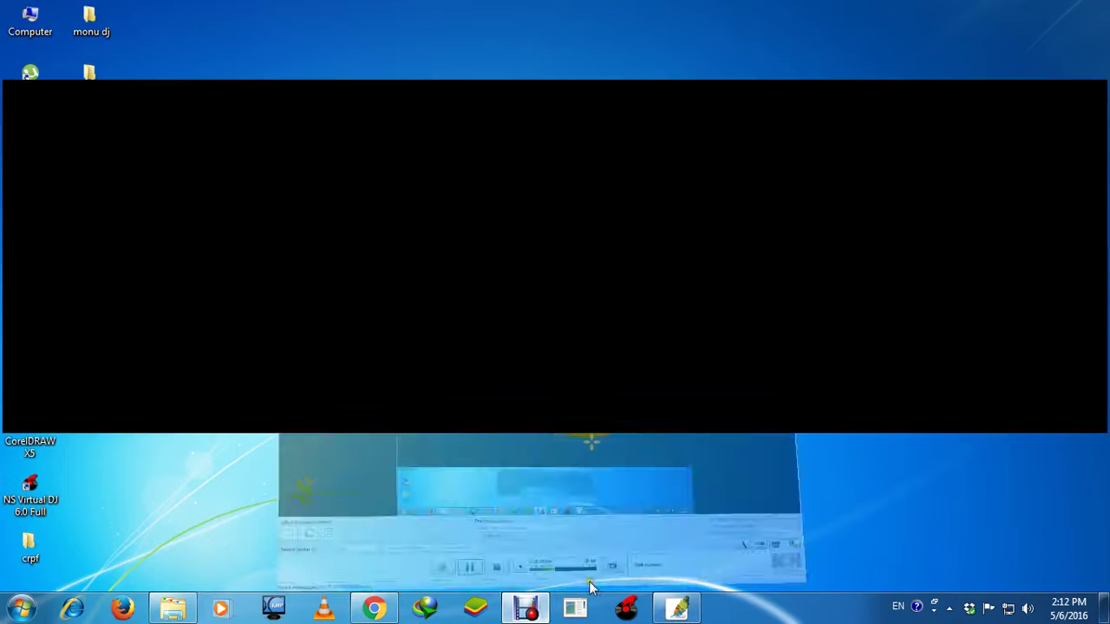